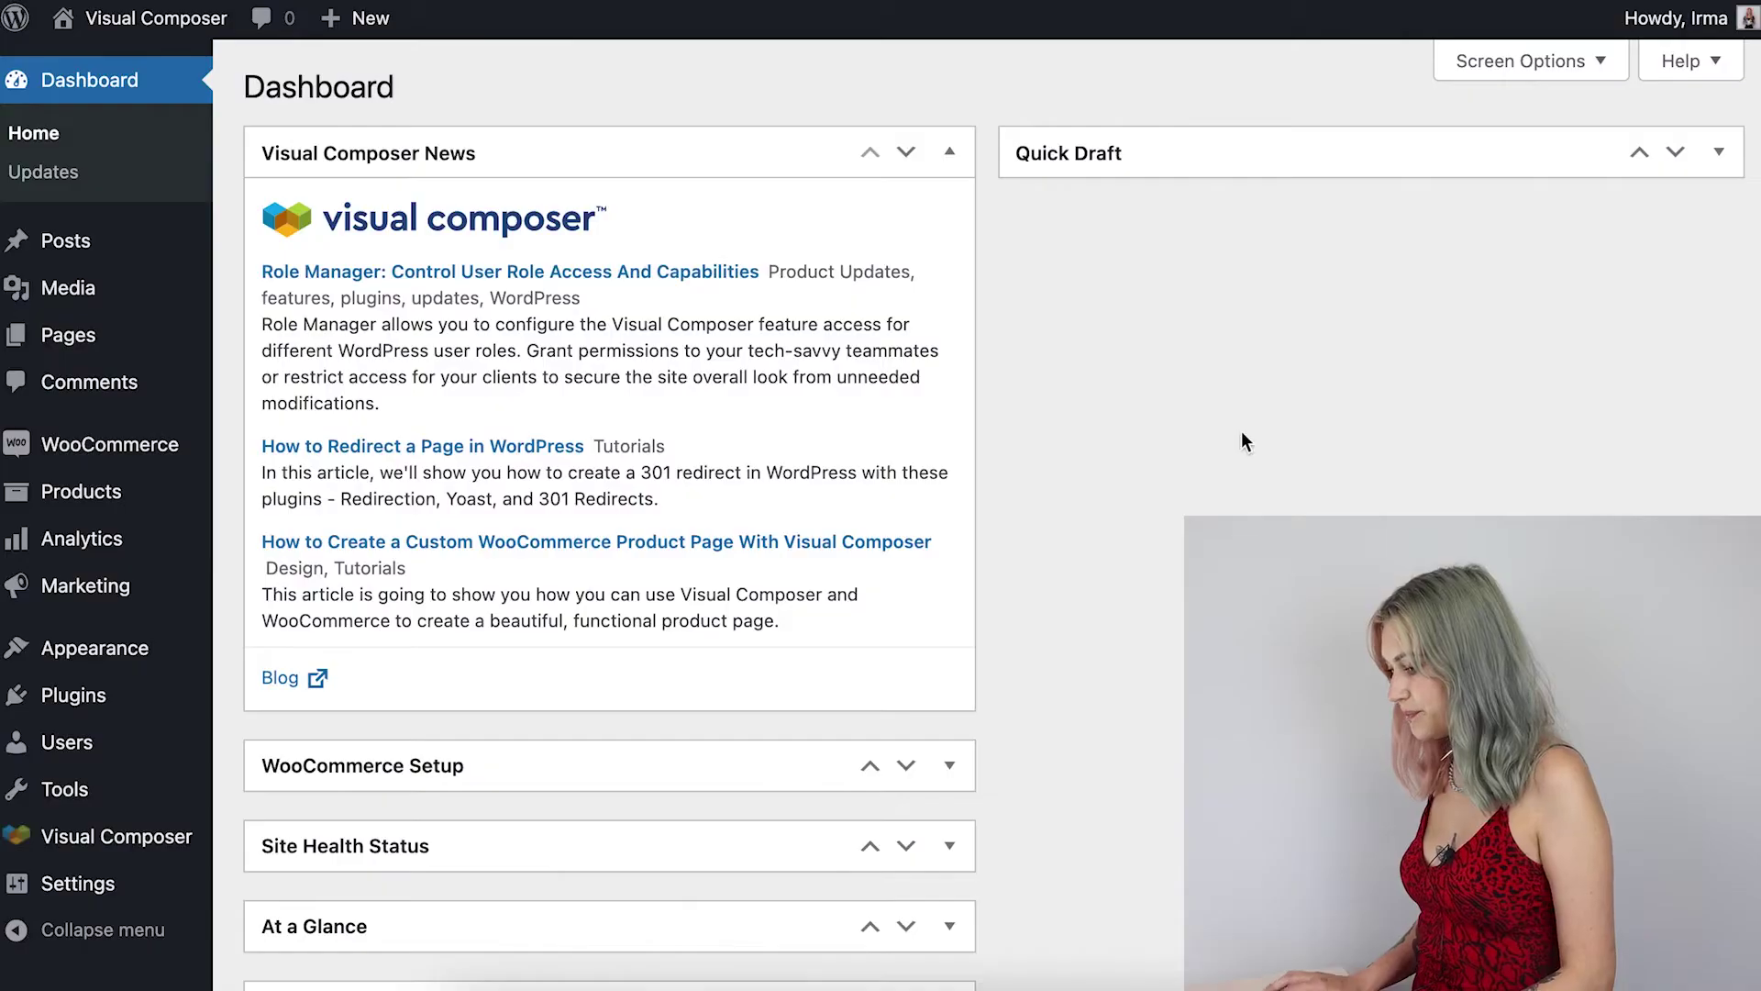
# Step: Create a new Visual Composer page titled '404 Page' with the Blank page layout
pyautogui.moveTo(87, 335)
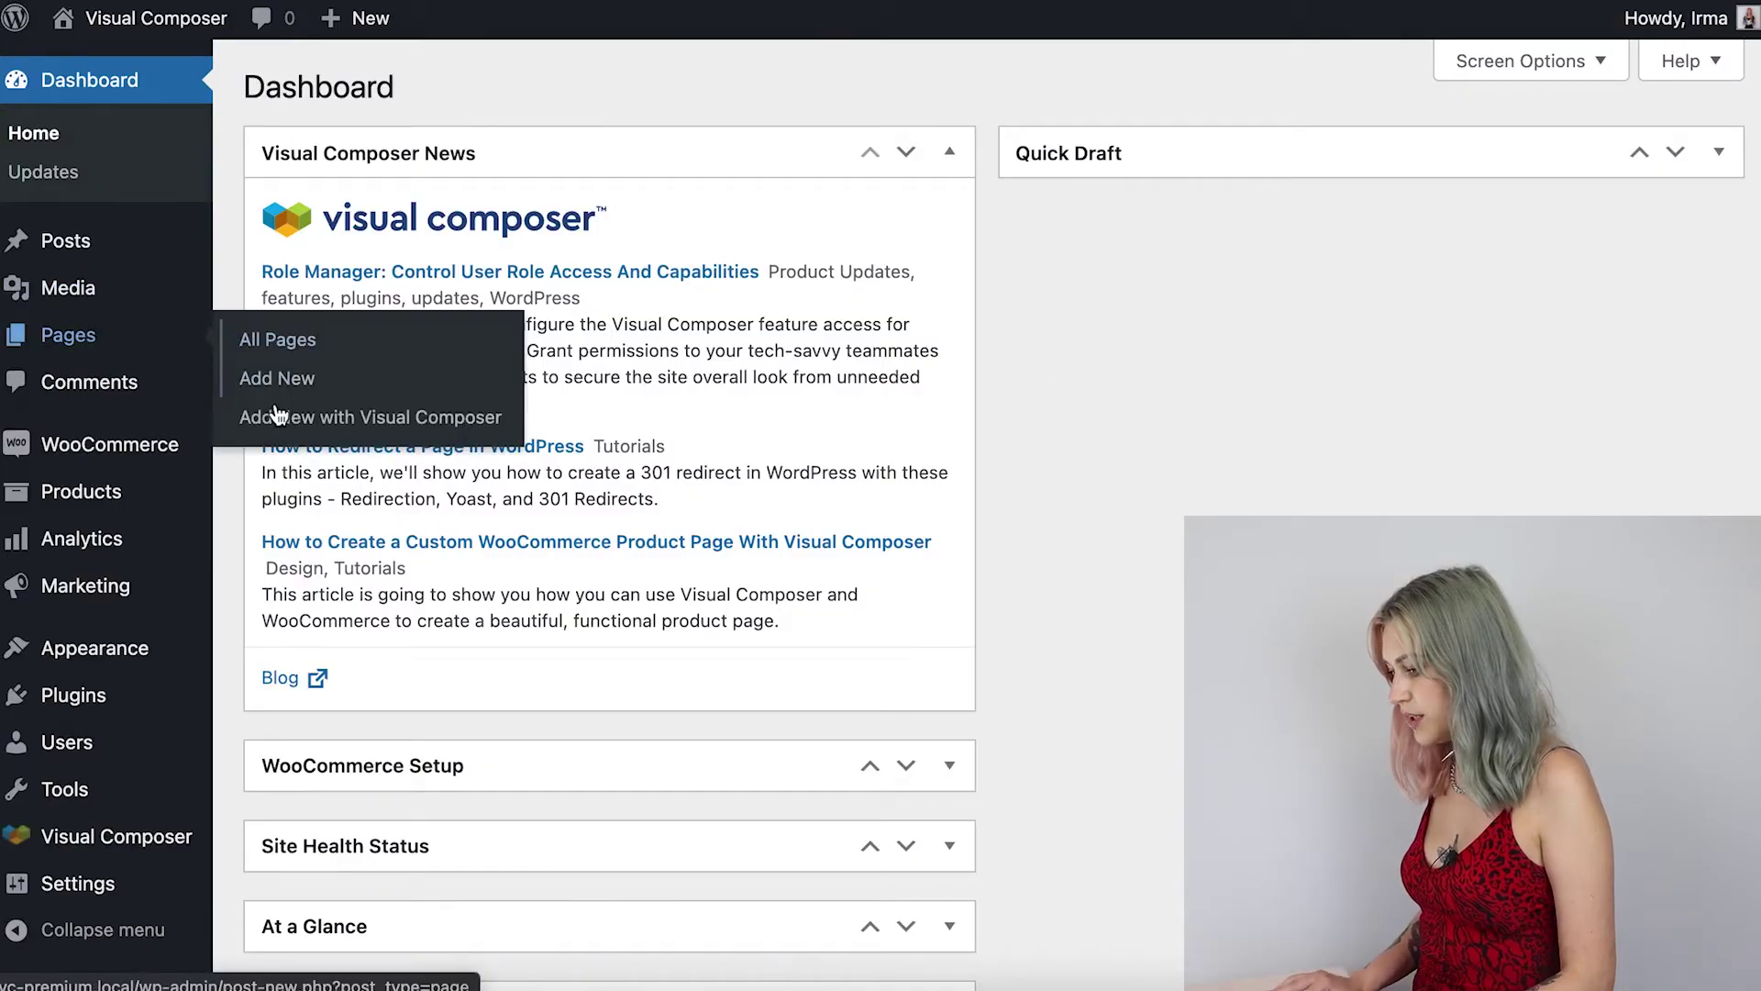
pyautogui.click(296, 425)
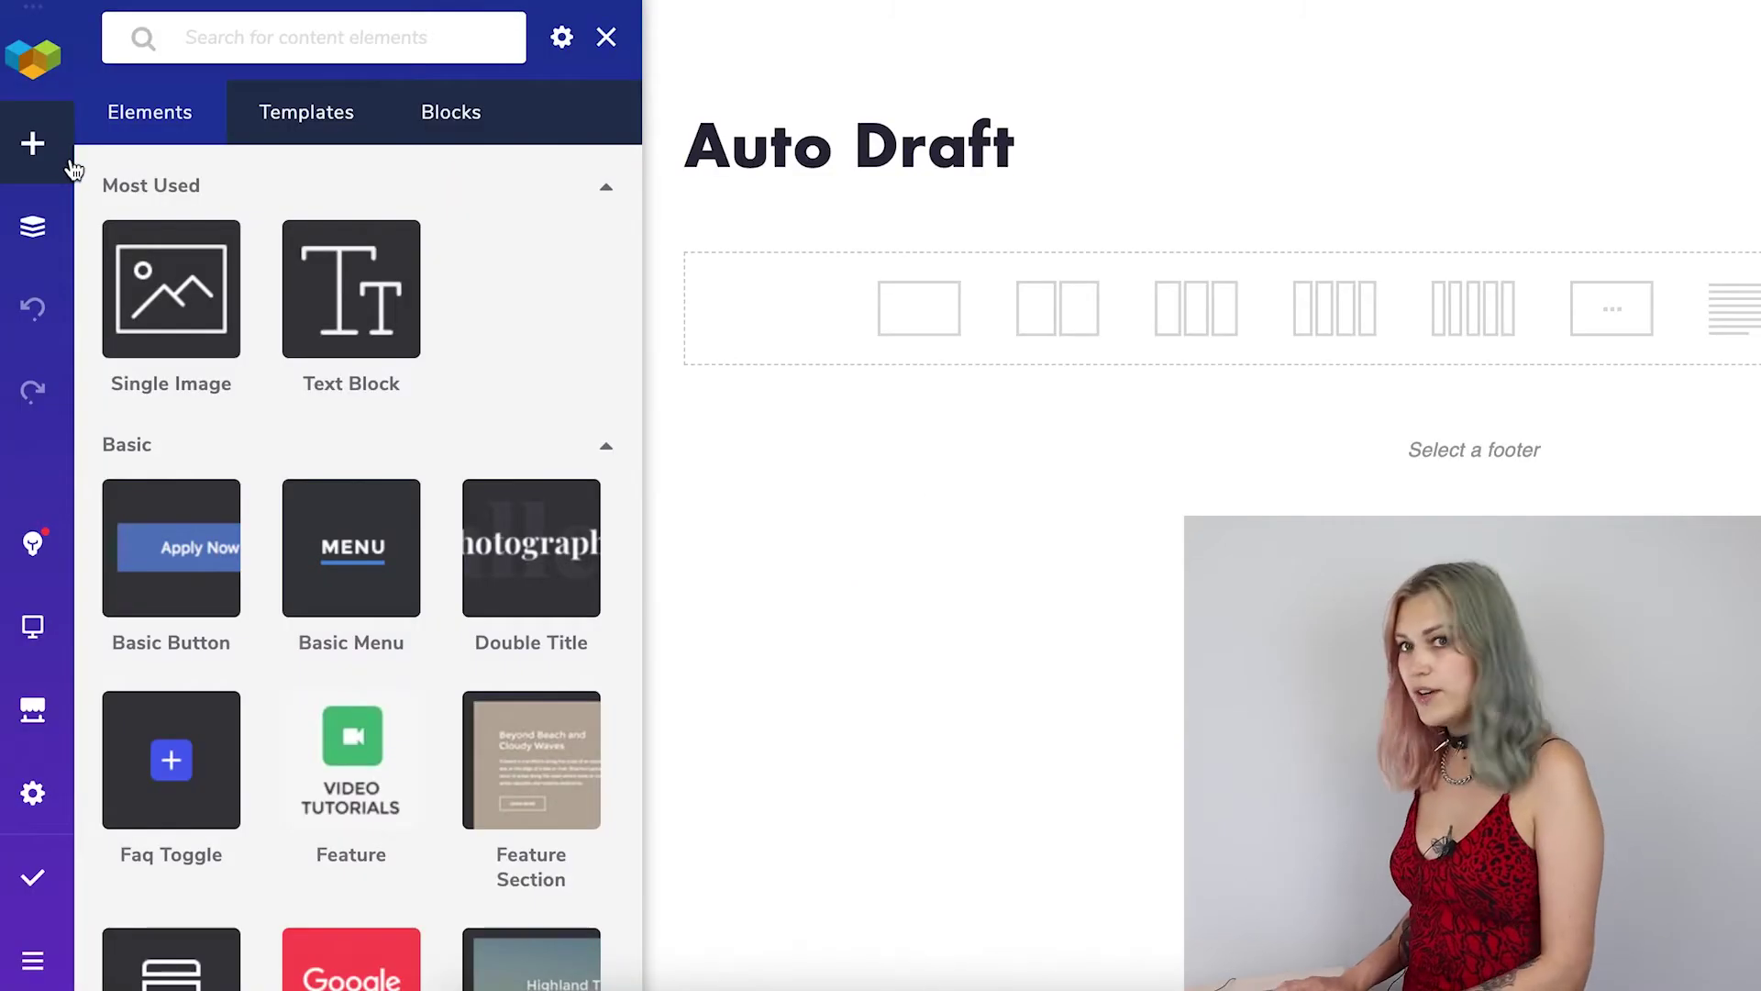
pyautogui.click(33, 795)
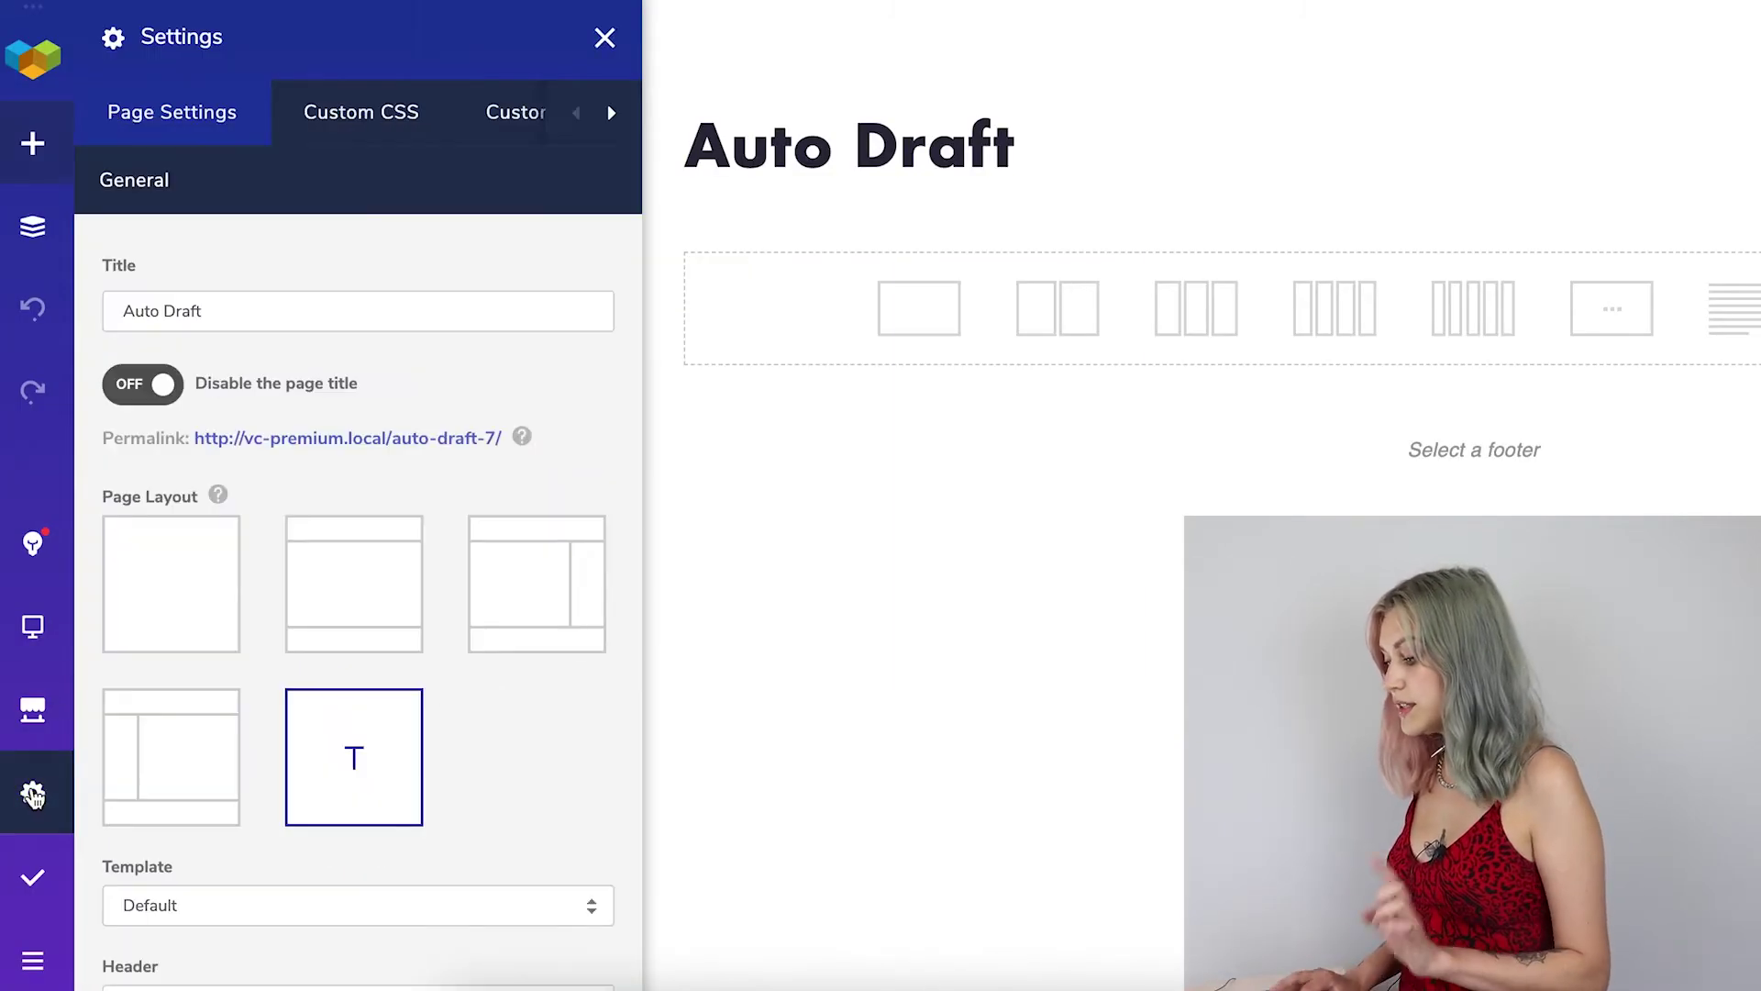
pyautogui.moveTo(235, 318); pyautogui.dragTo(98, 307)
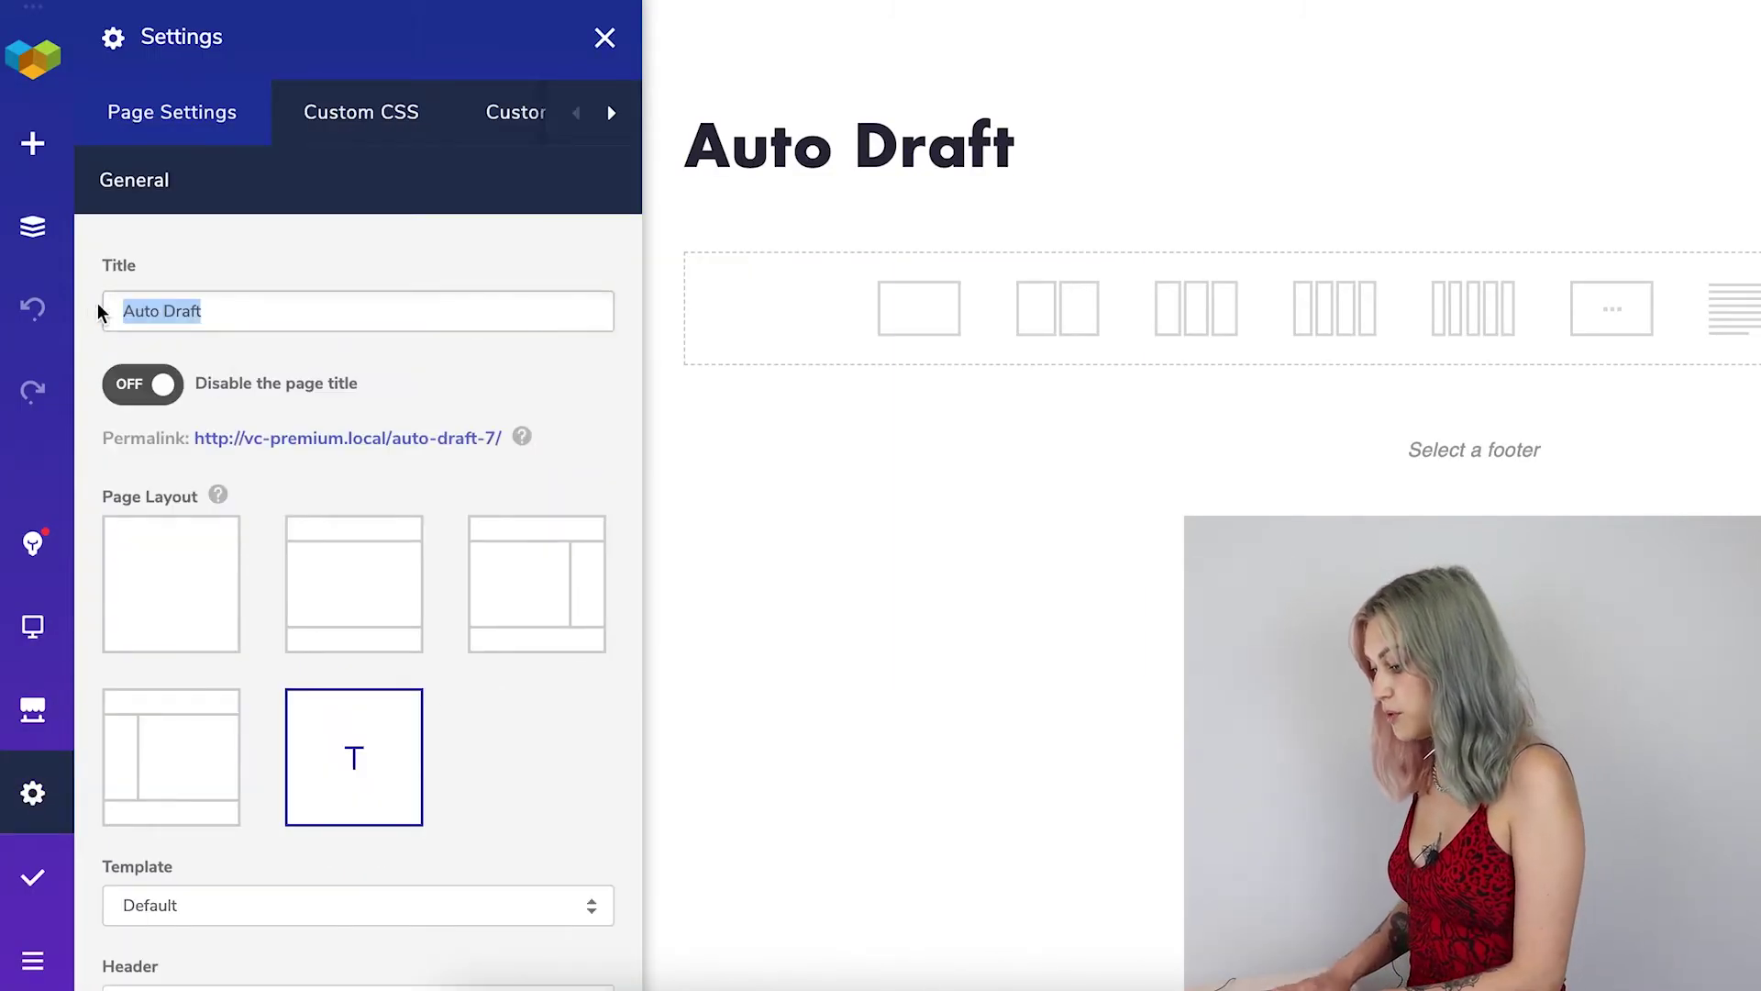
pyautogui.write('404')
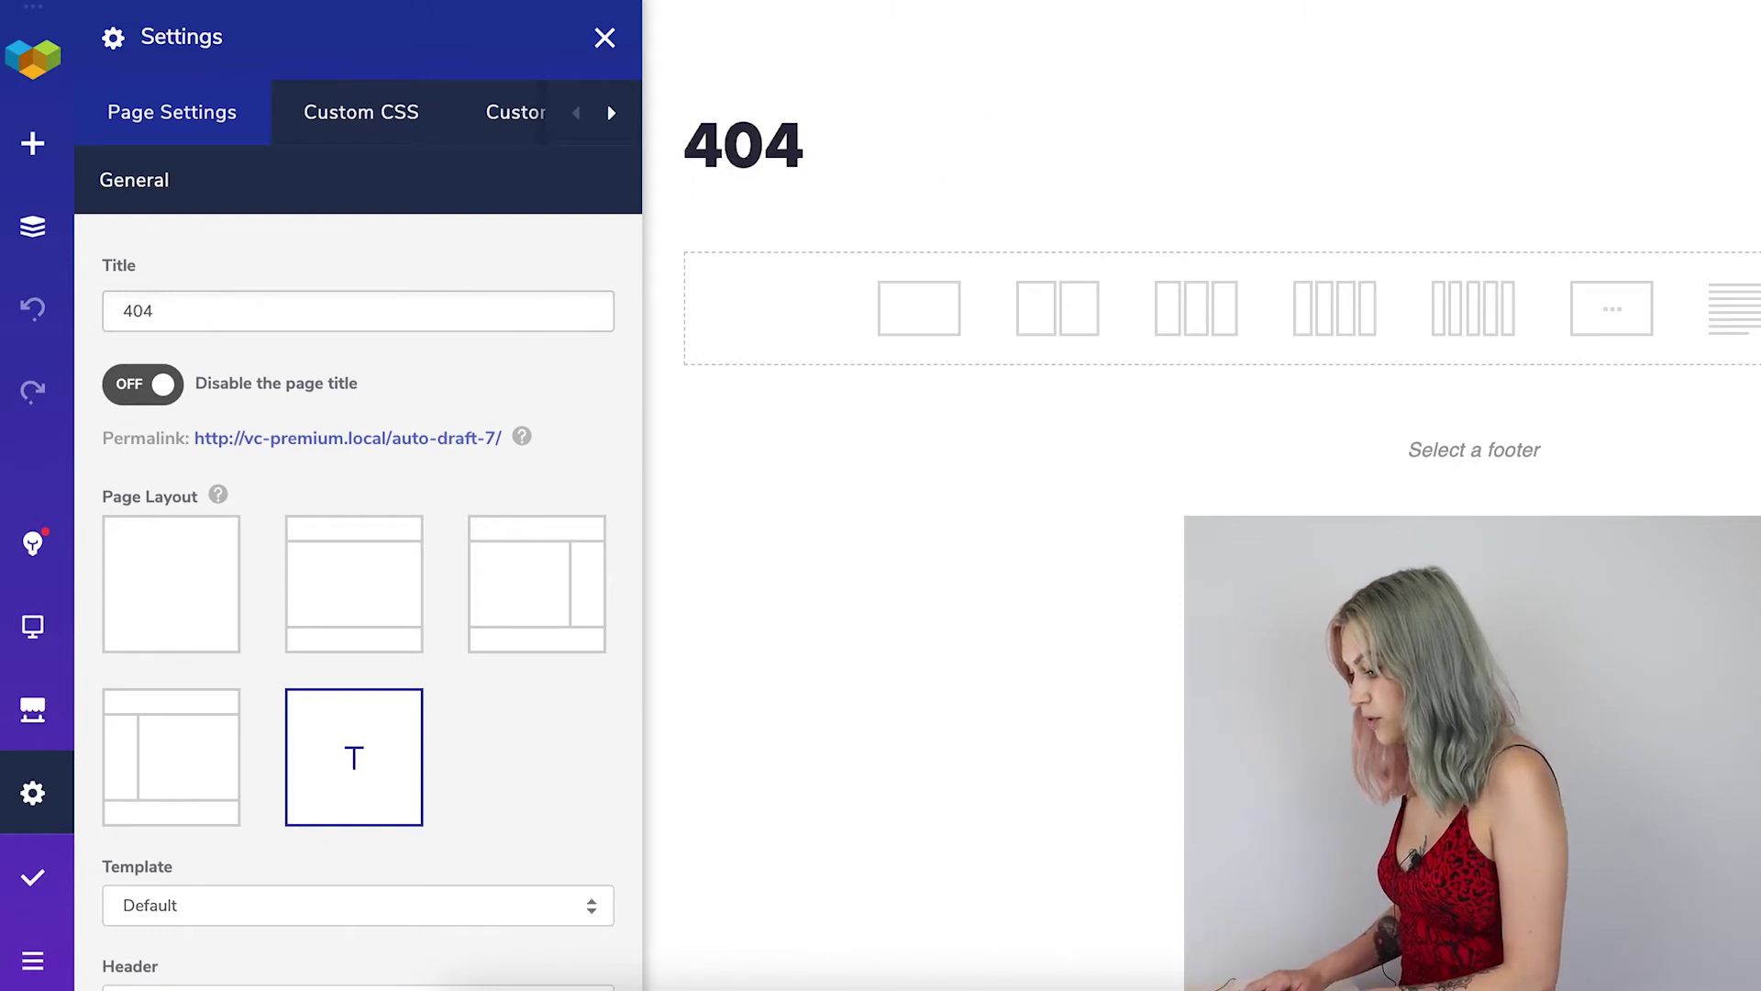
pyautogui.write(' Page')
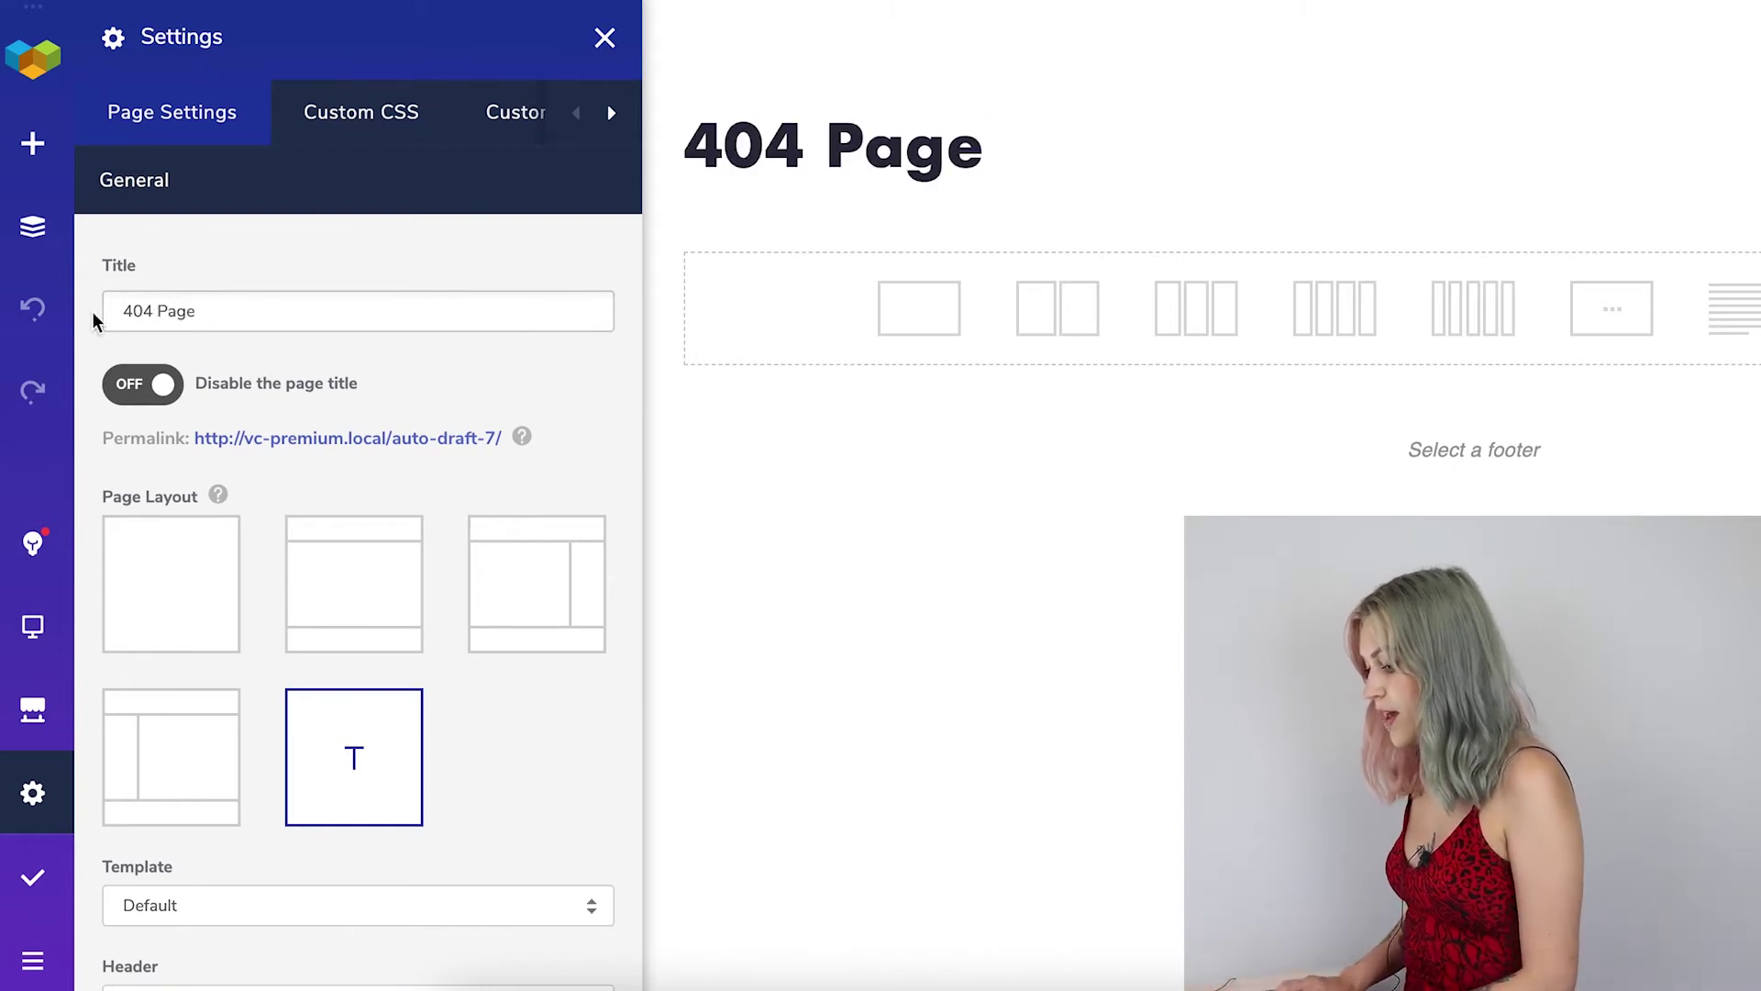
pyautogui.click(177, 578)
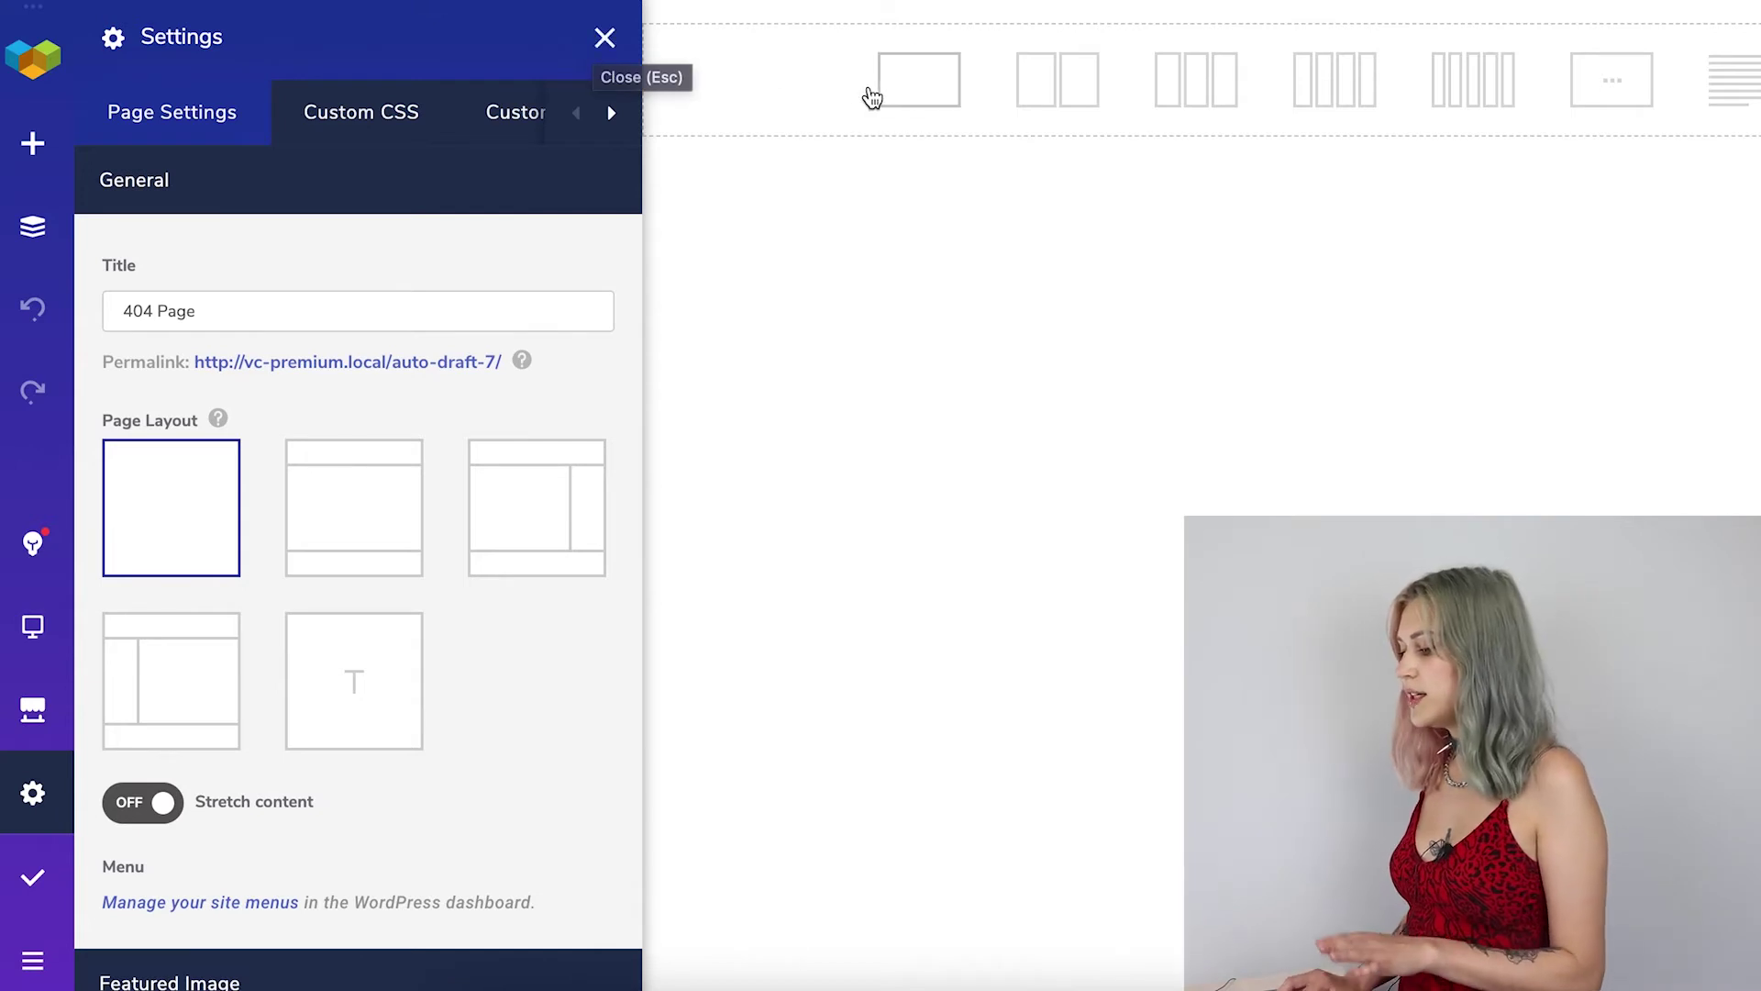
# Step: Add a new row and change it to a two-column layout
pyautogui.click(887, 96)
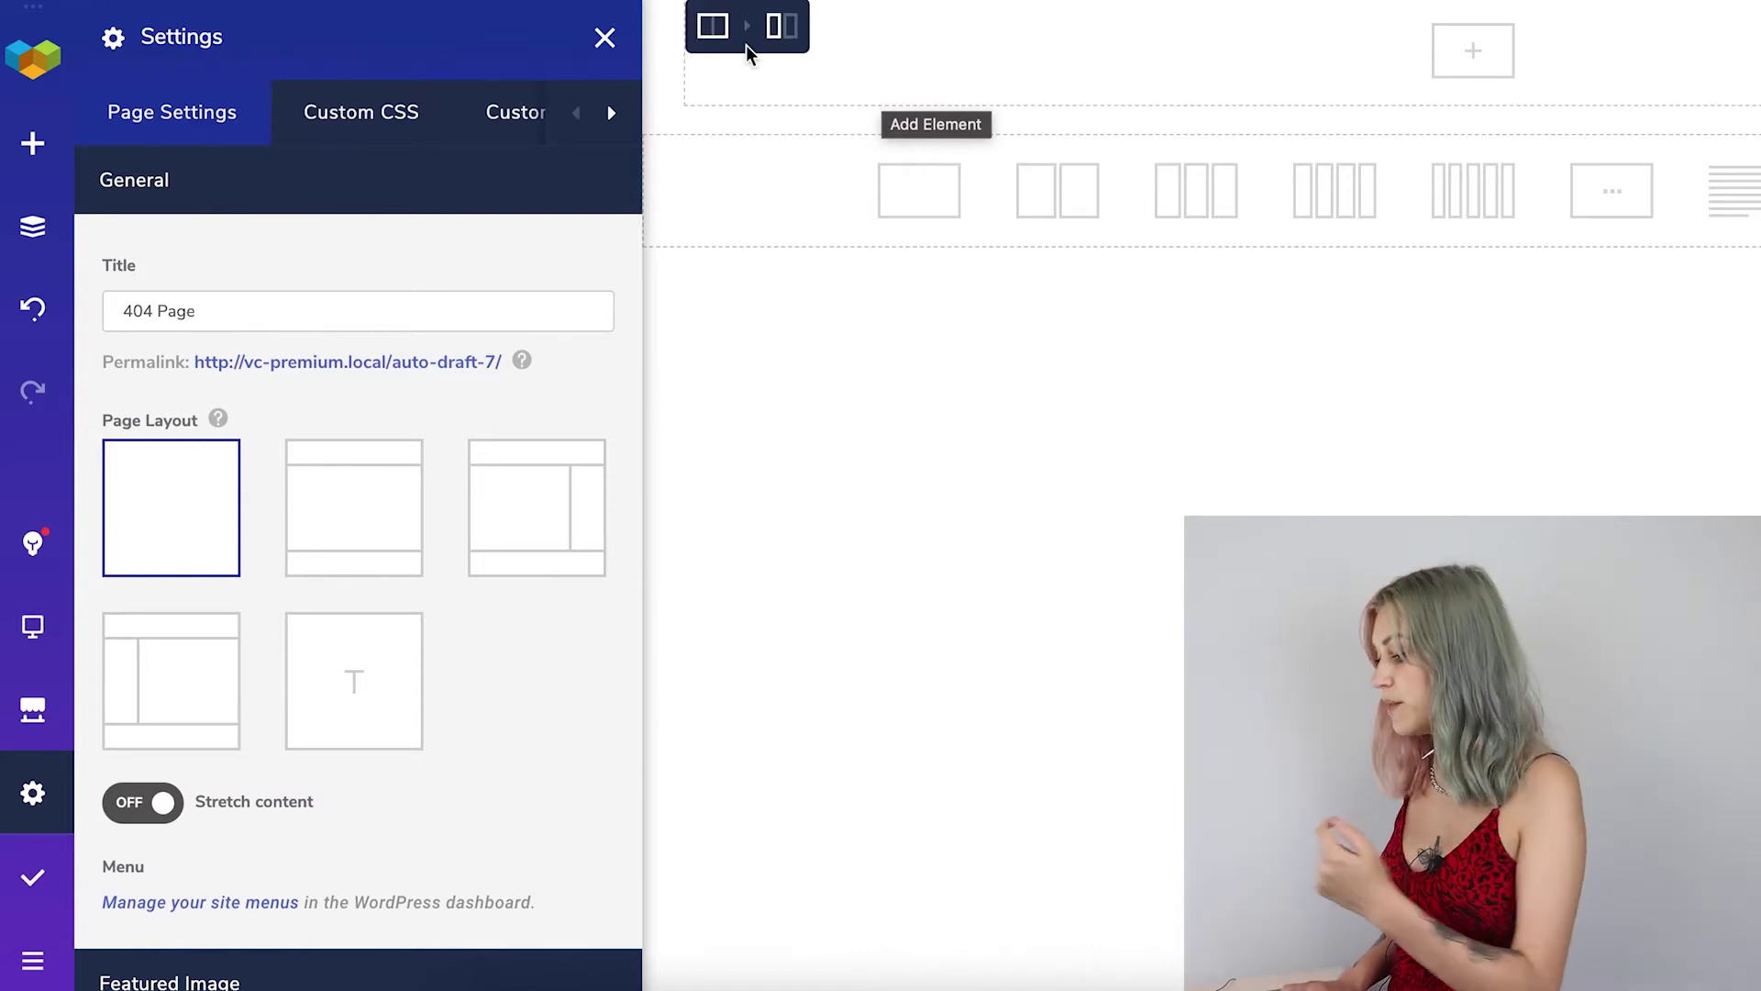
pyautogui.moveTo(714, 30)
pyautogui.click(740, 88)
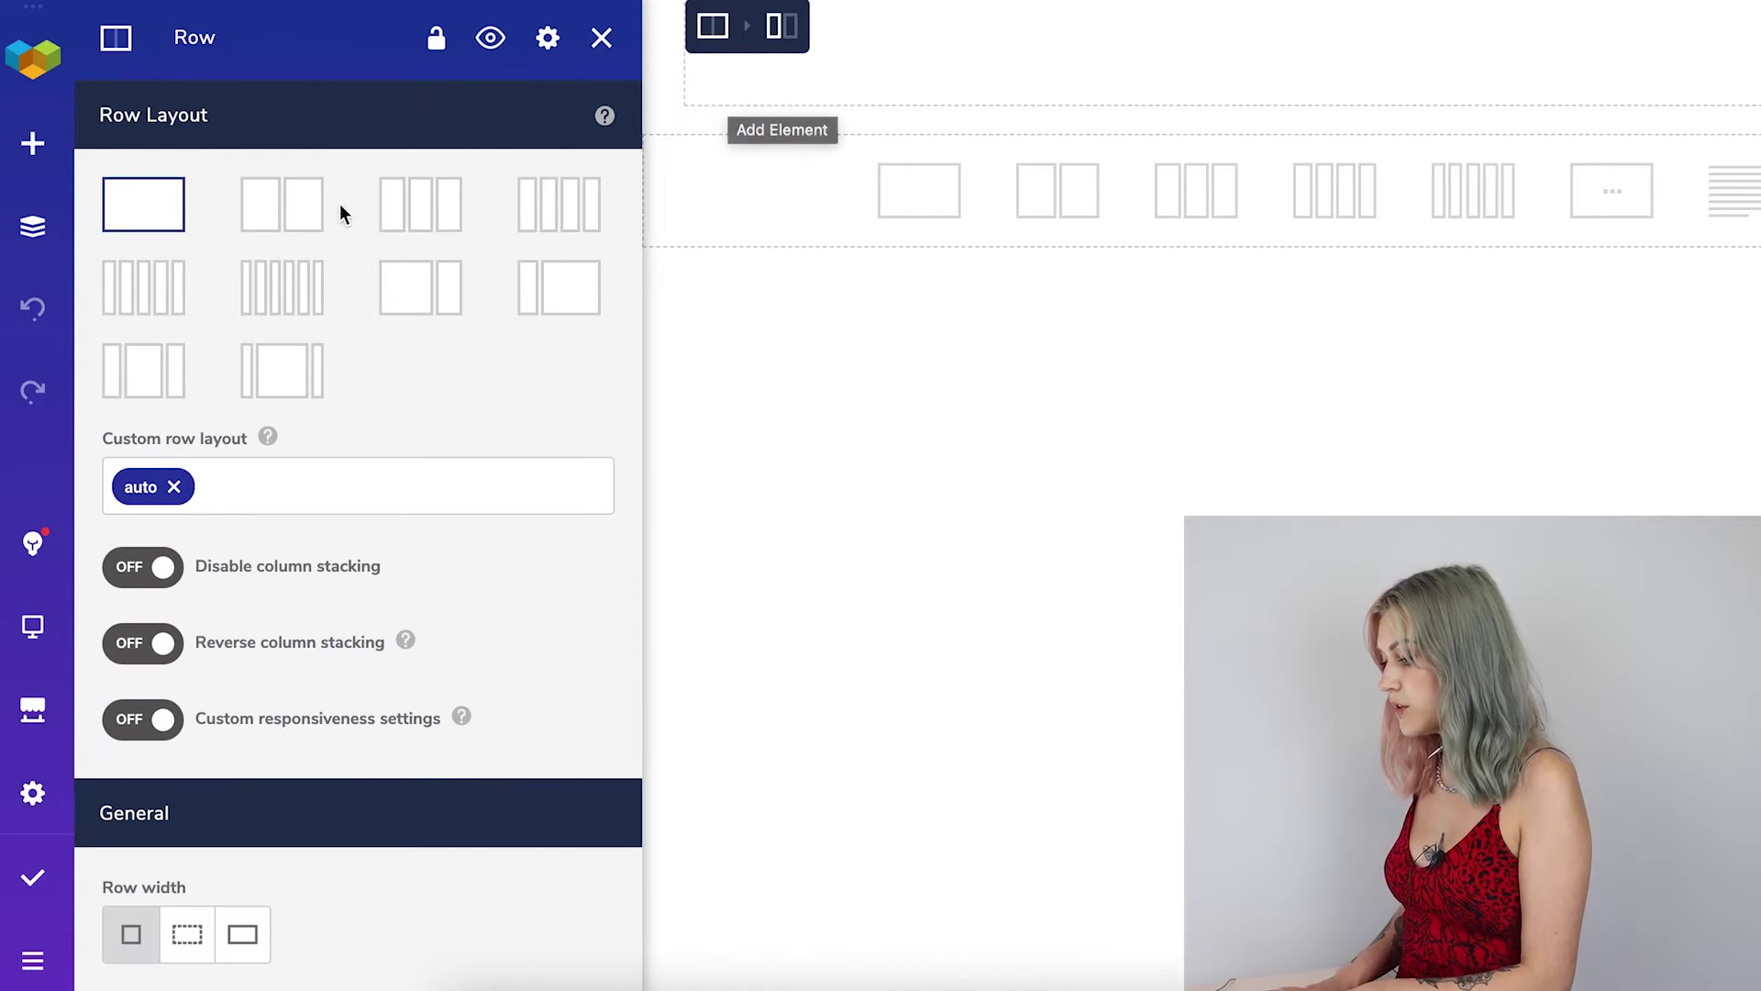
pyautogui.click(303, 204)
# Step: Put a logo-astro-page.png Single Image in the left column and narrow that column to about 24%
pyautogui.click(890, 63)
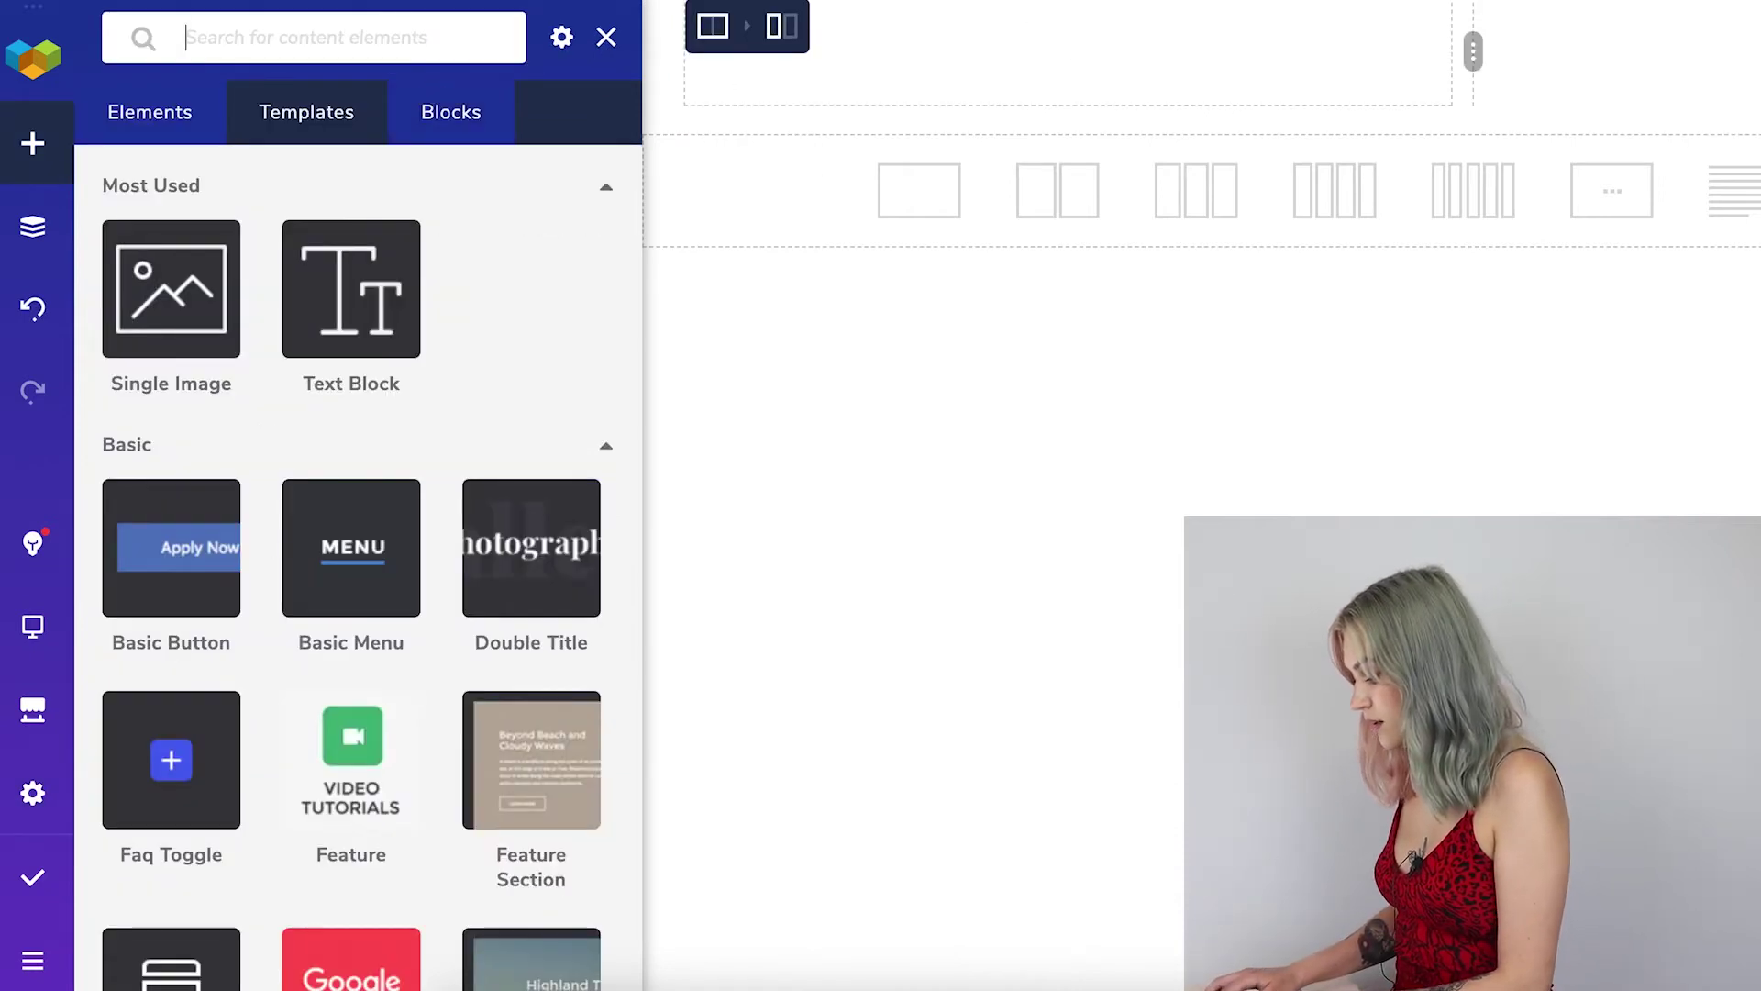
pyautogui.write('sin')
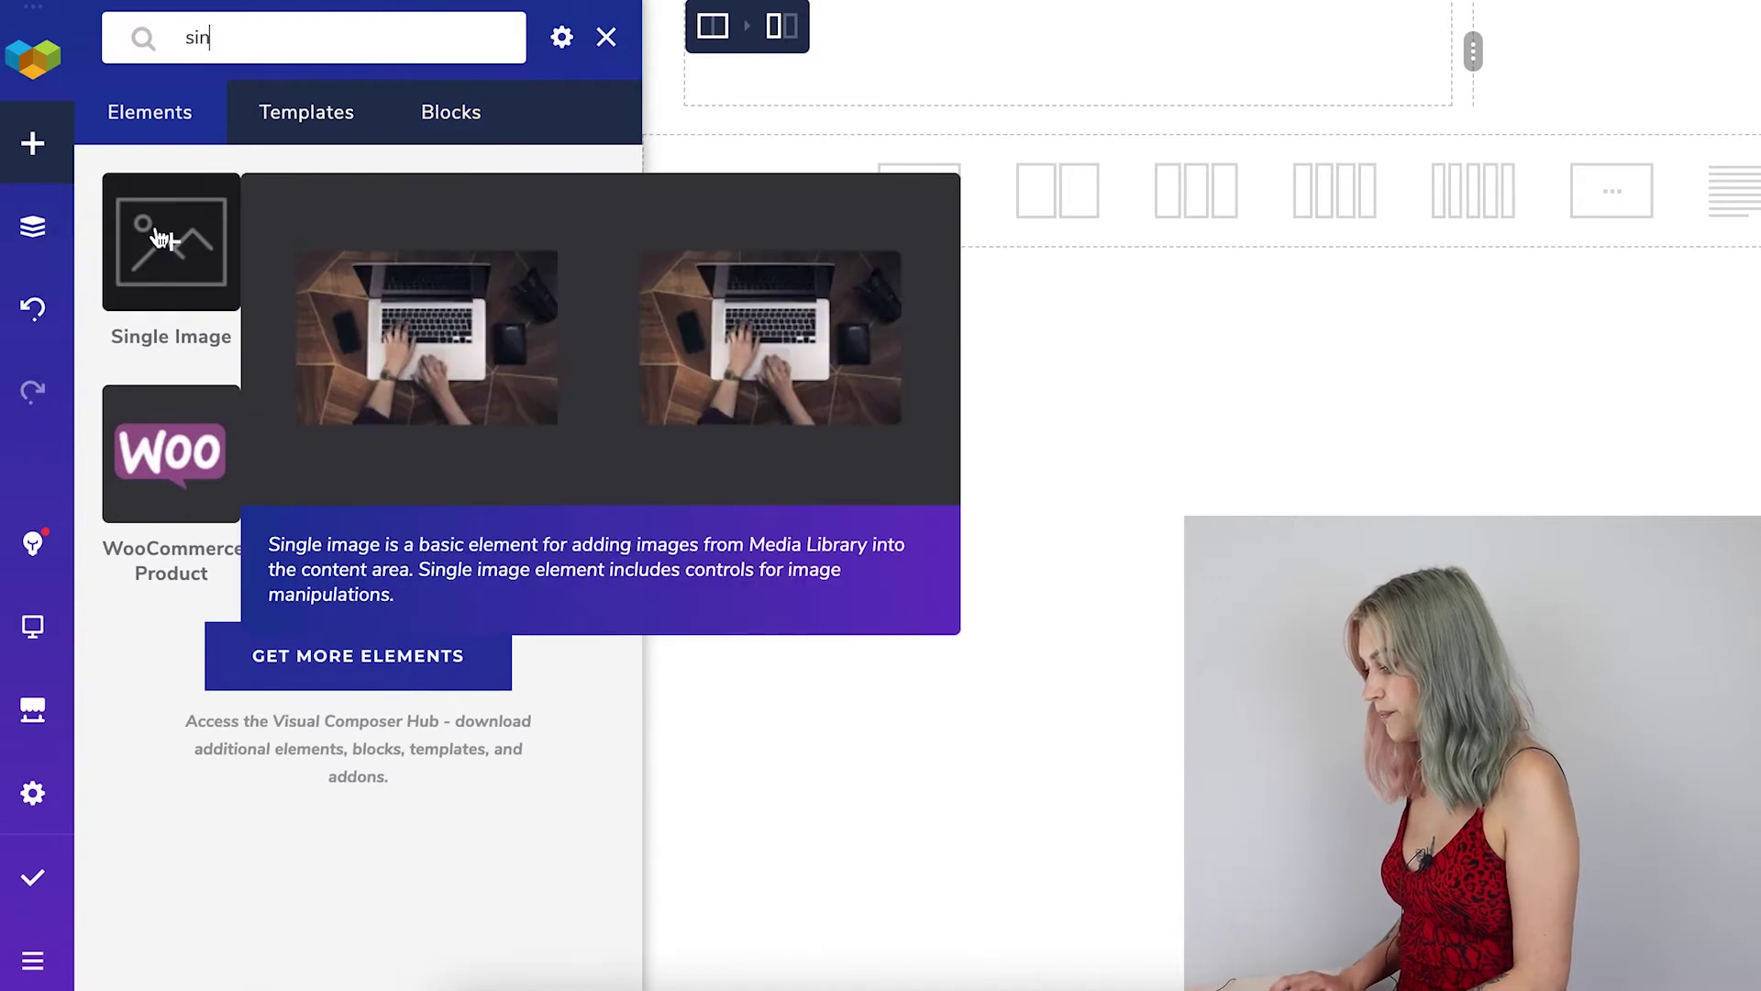
pyautogui.click(116, 237)
pyautogui.click(532, 470)
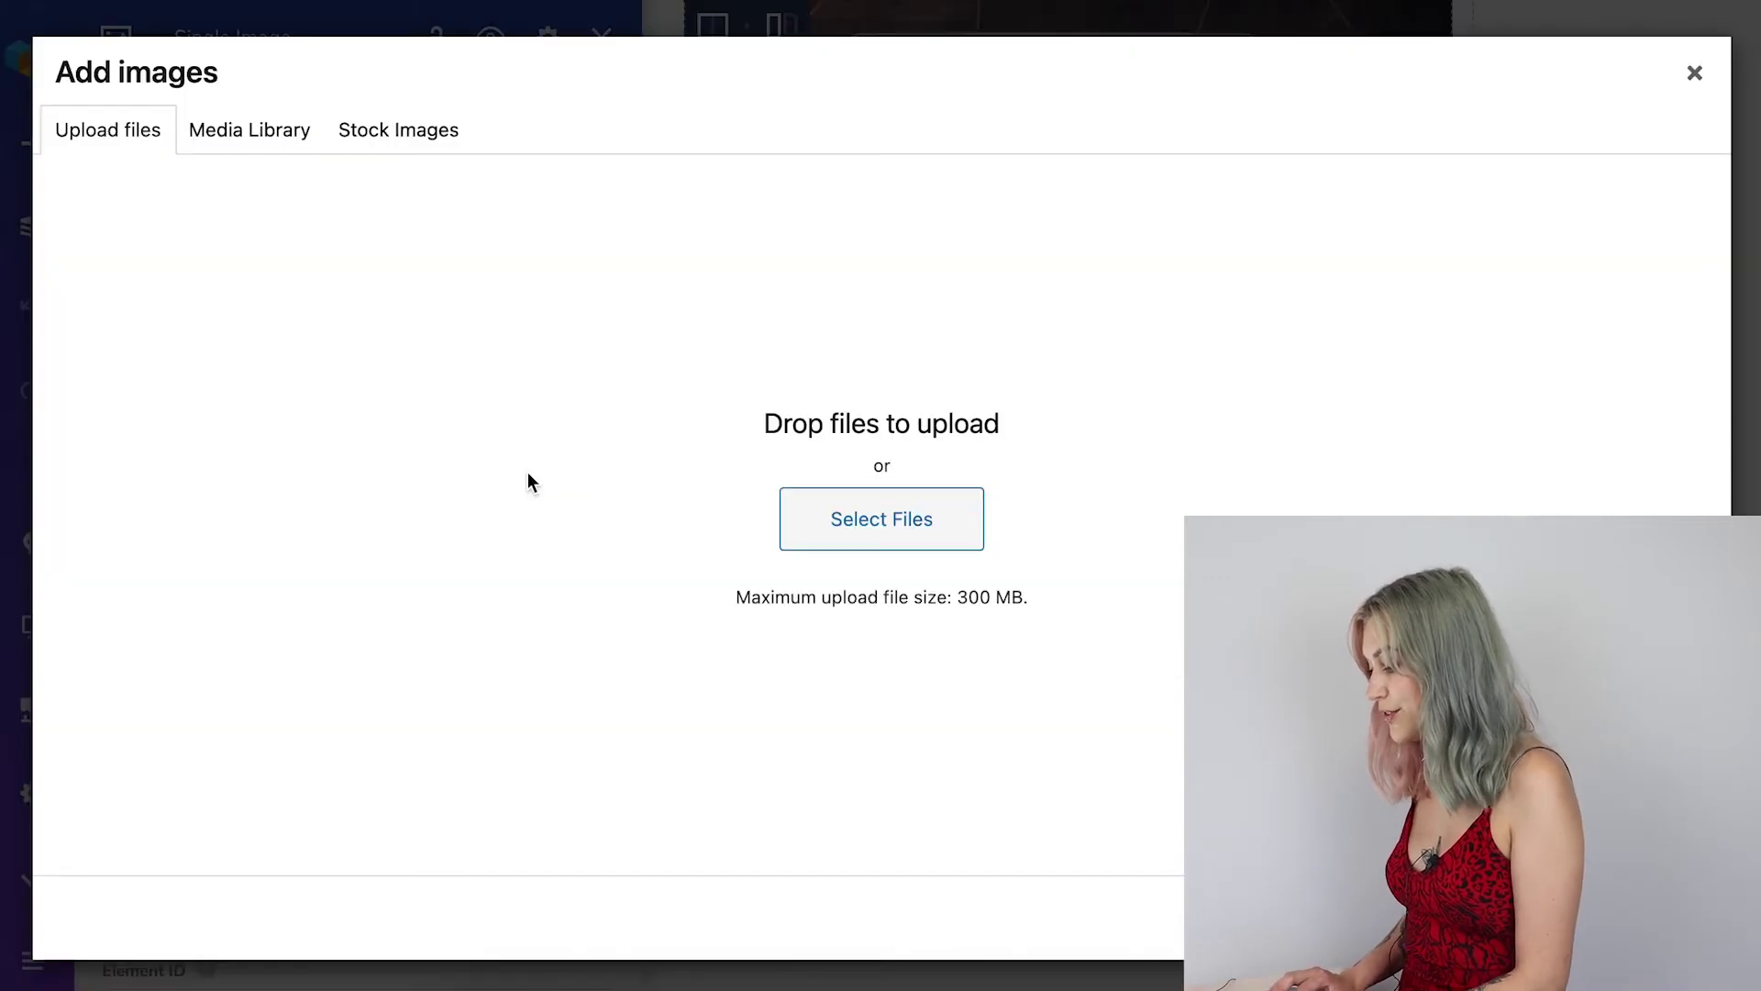
pyautogui.click(275, 130)
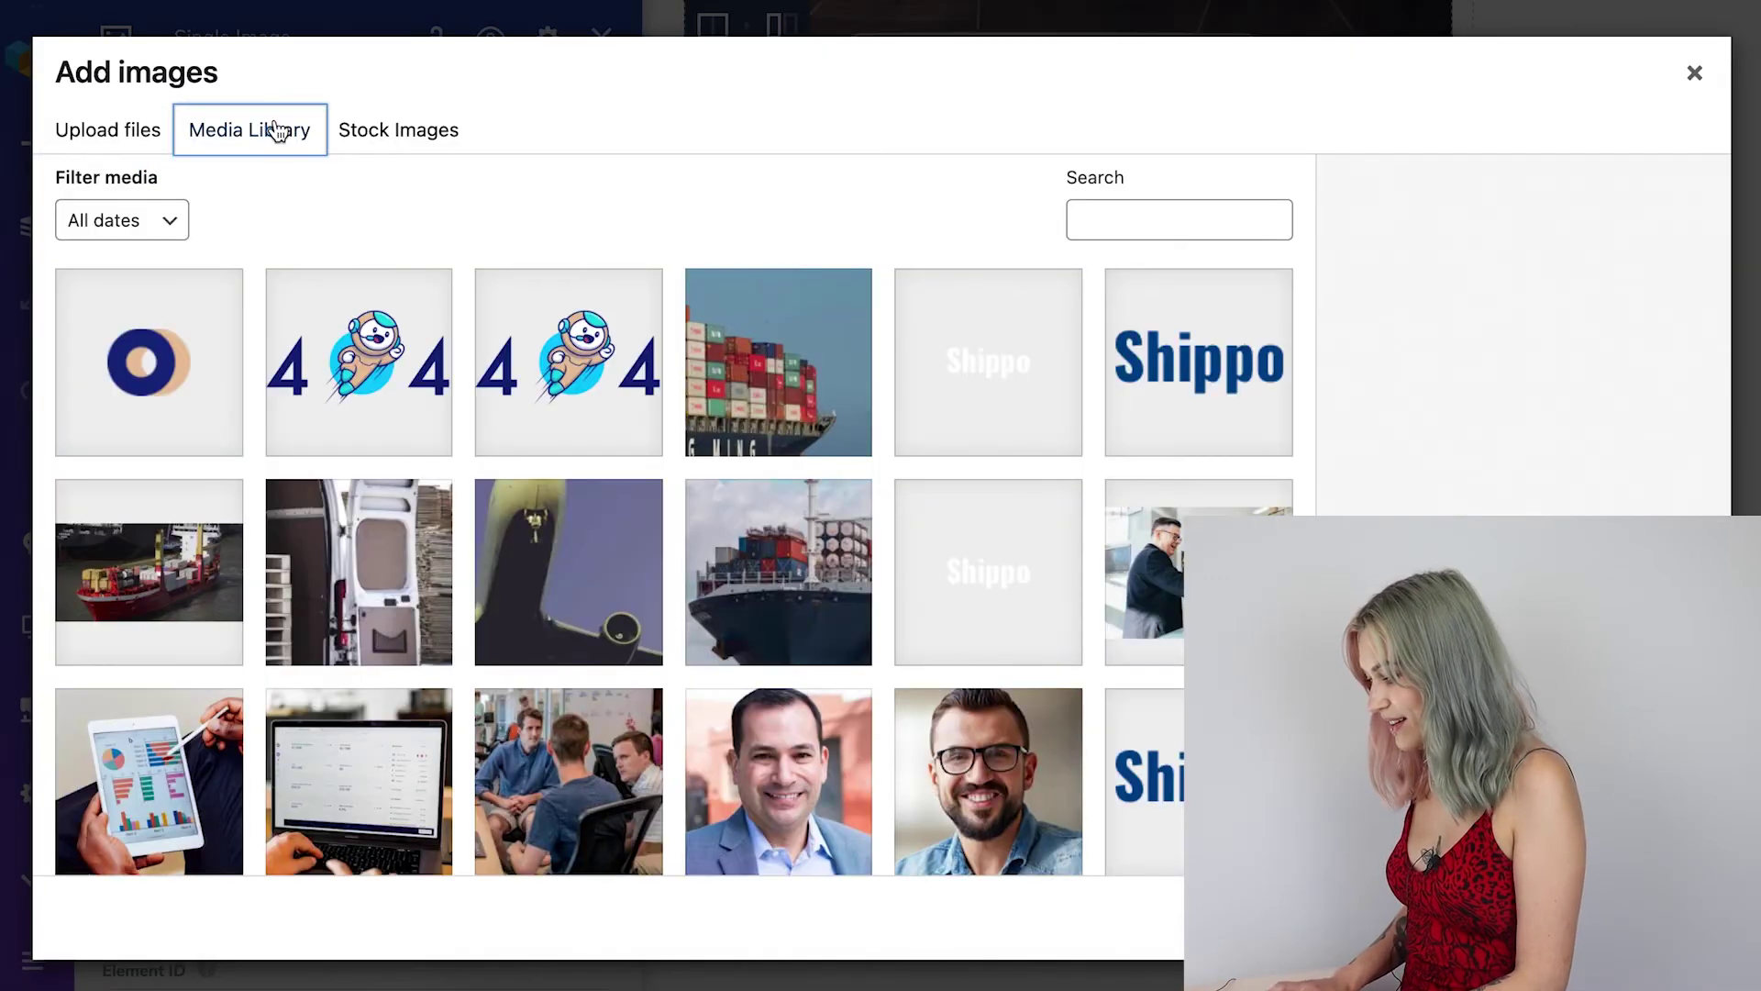
pyautogui.click(166, 375)
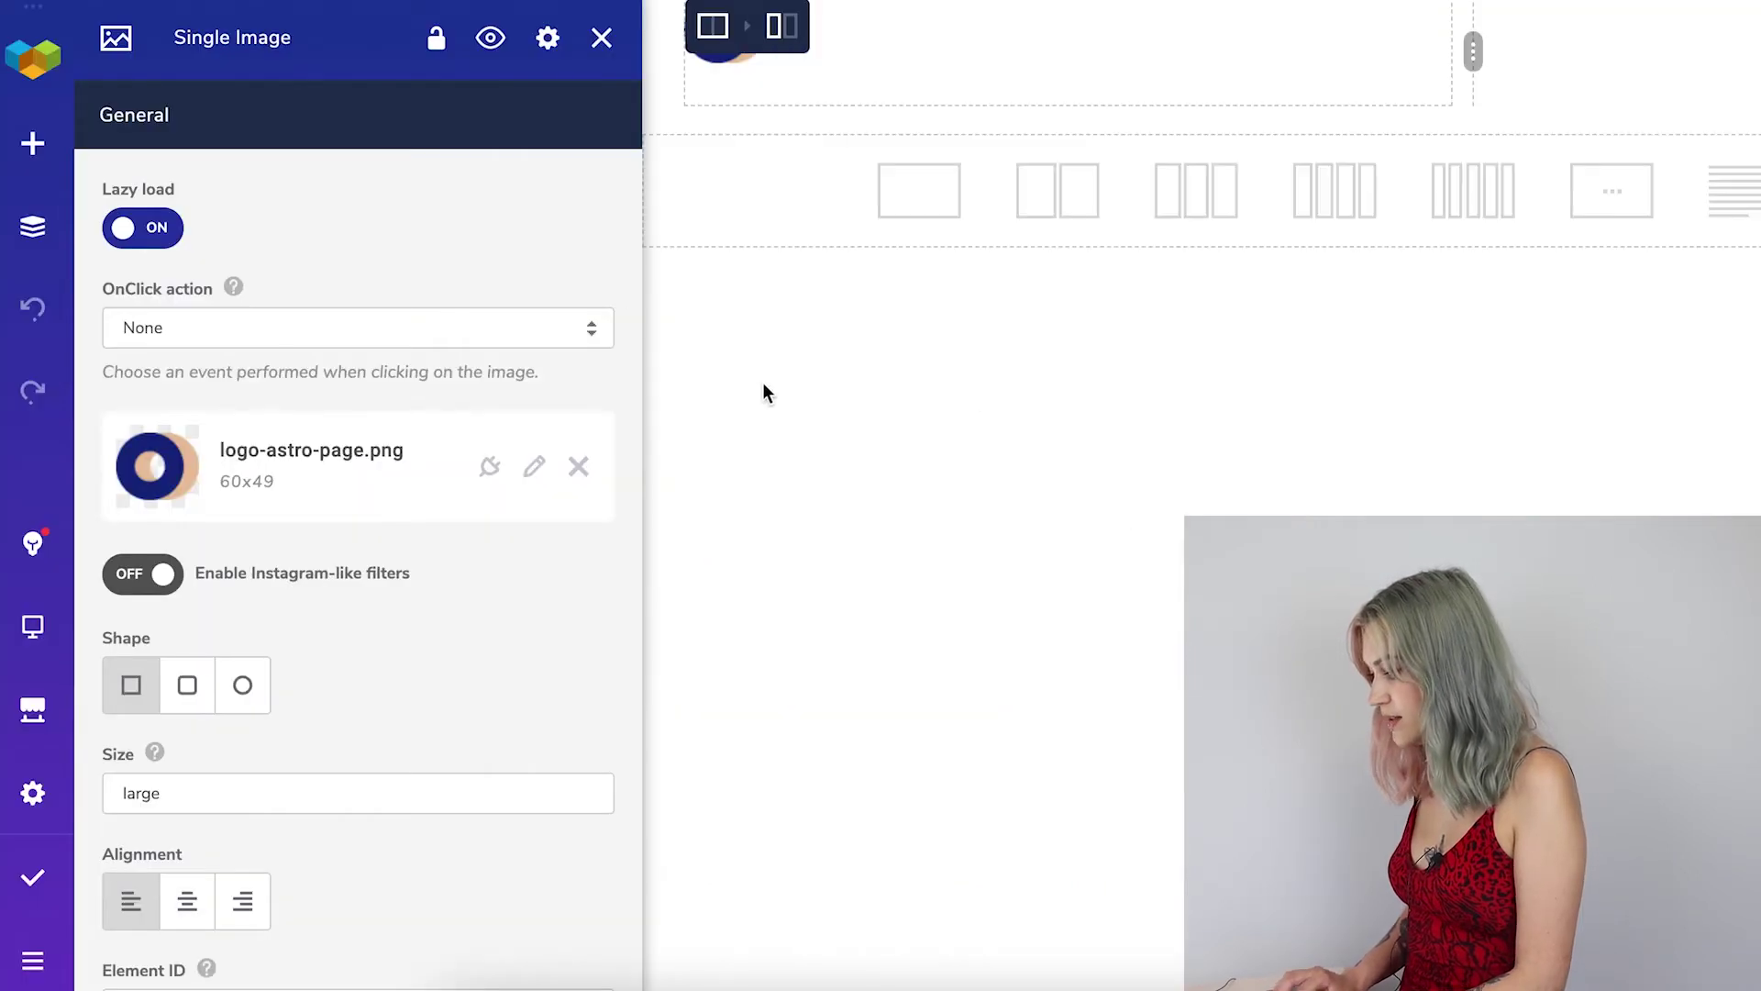
pyautogui.moveTo(1474, 50); pyautogui.dragTo(1024, 54)
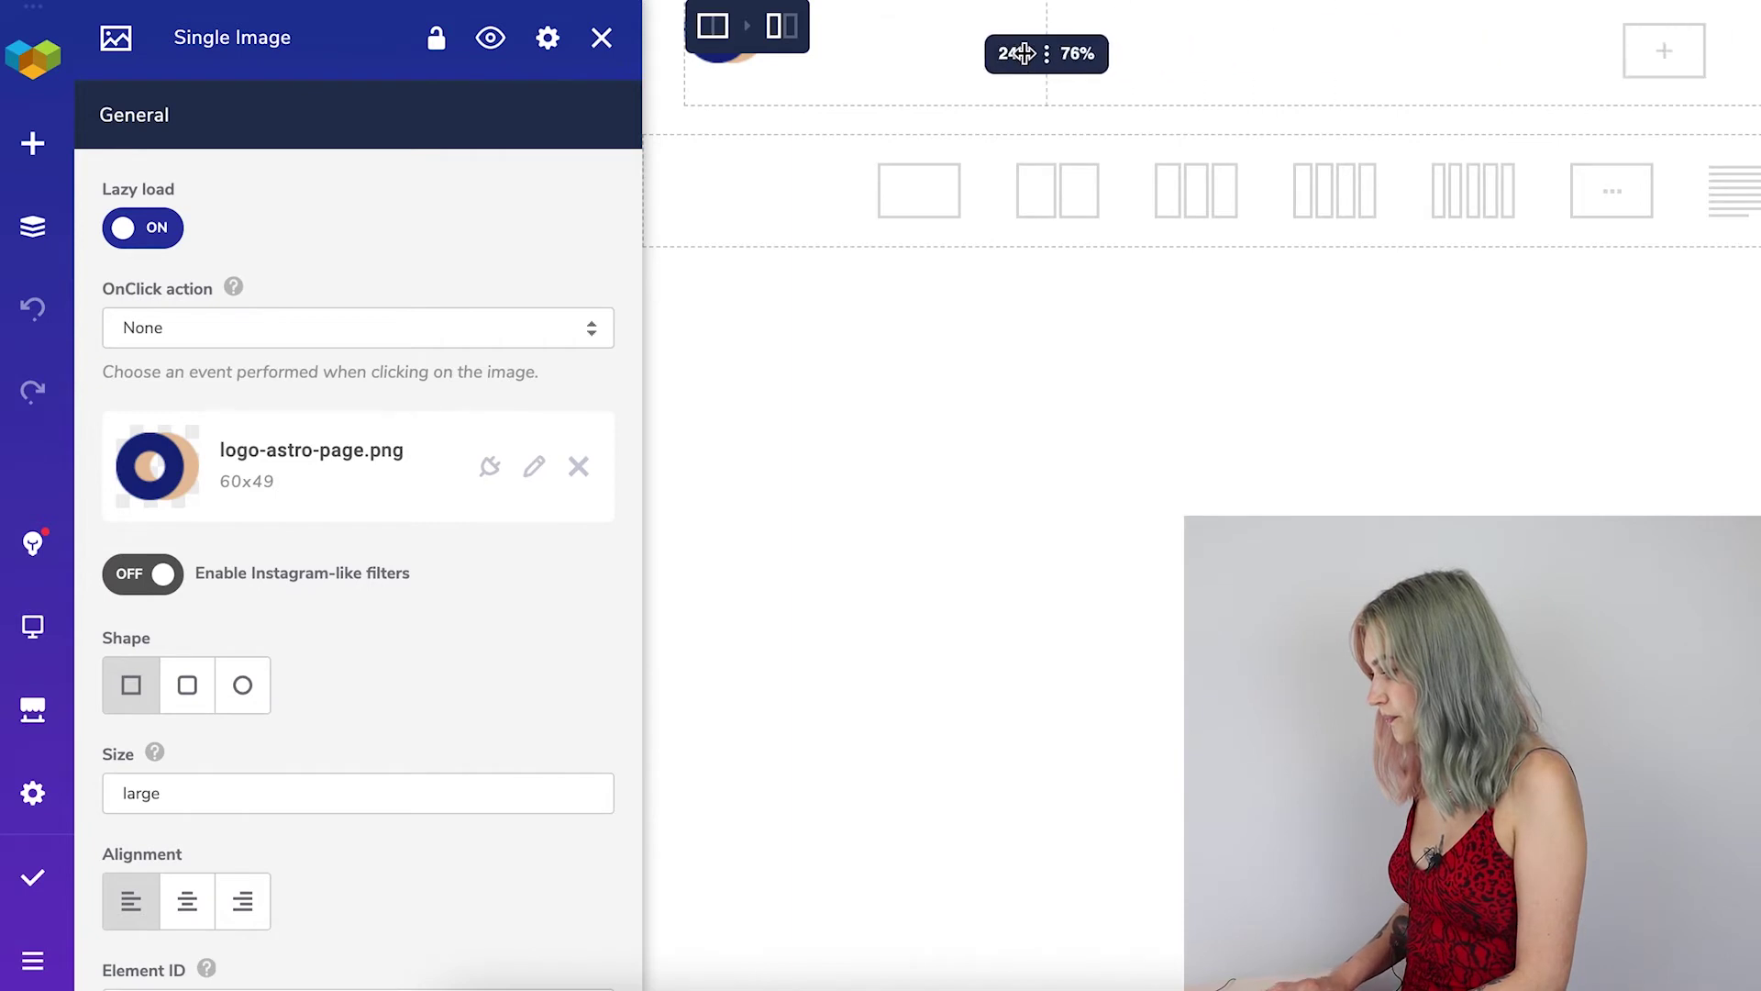
pyautogui.click(1656, 50)
# Step: Add a right-aligned Basic Menu showing Menu 1 to the right column
pyautogui.write('m')
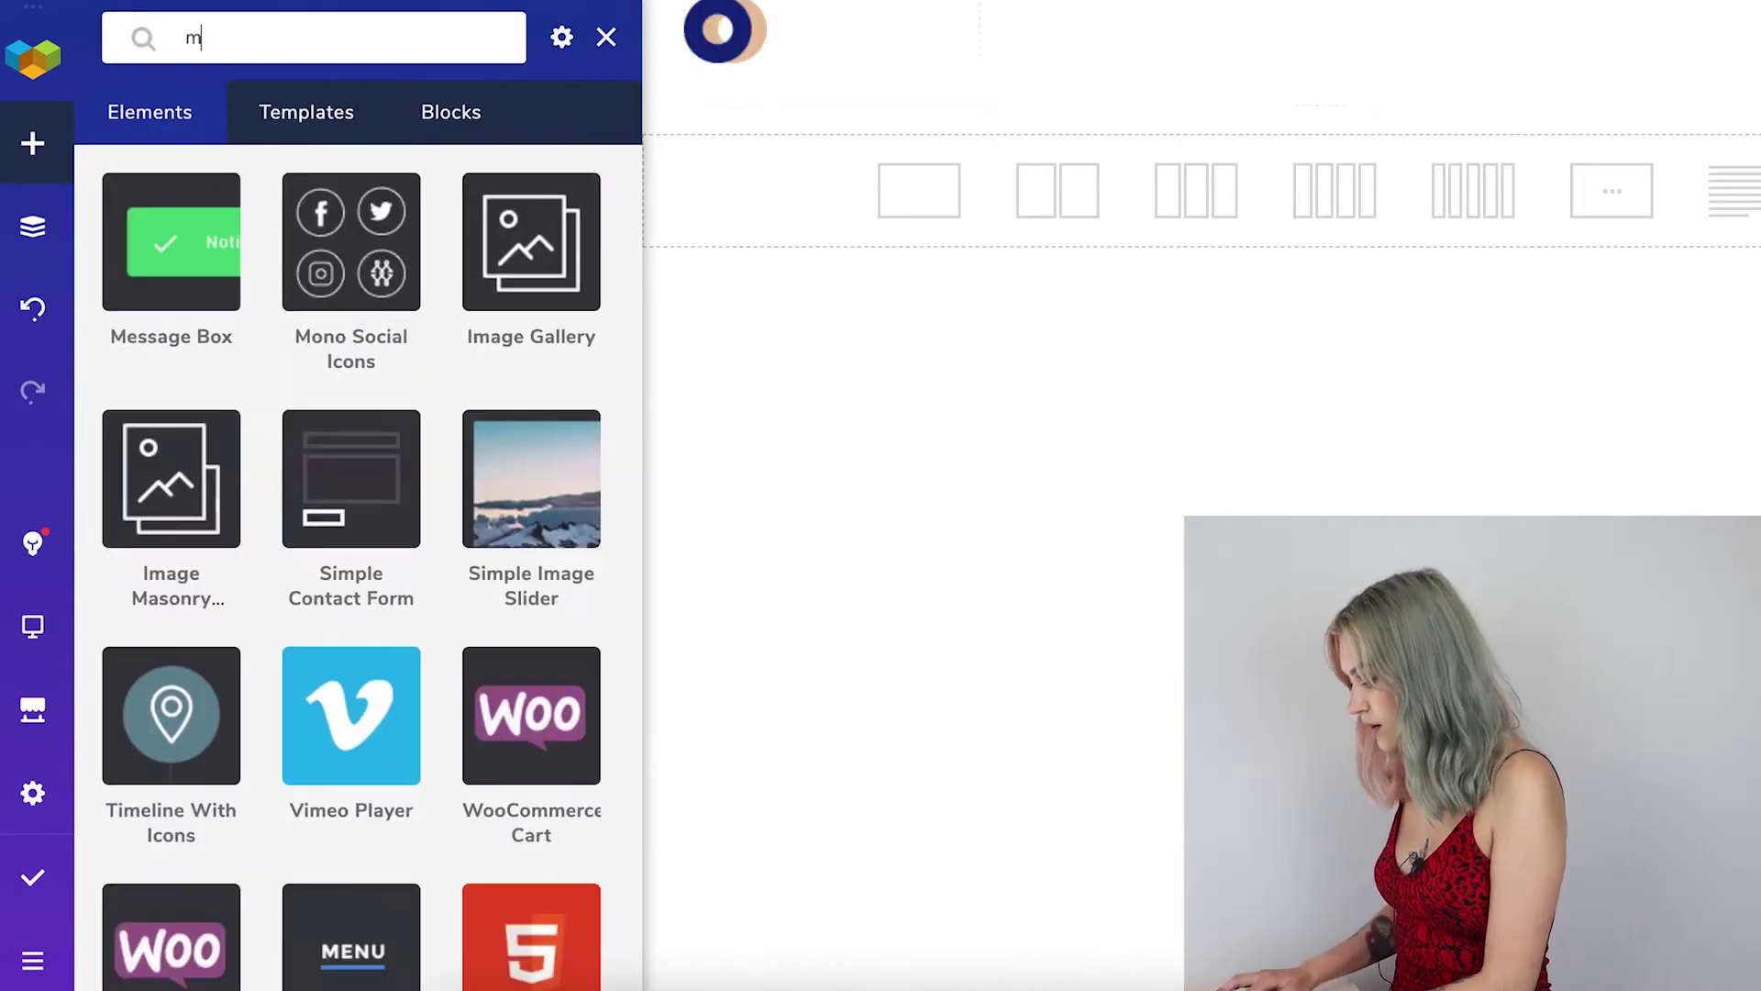
pyautogui.write('enu')
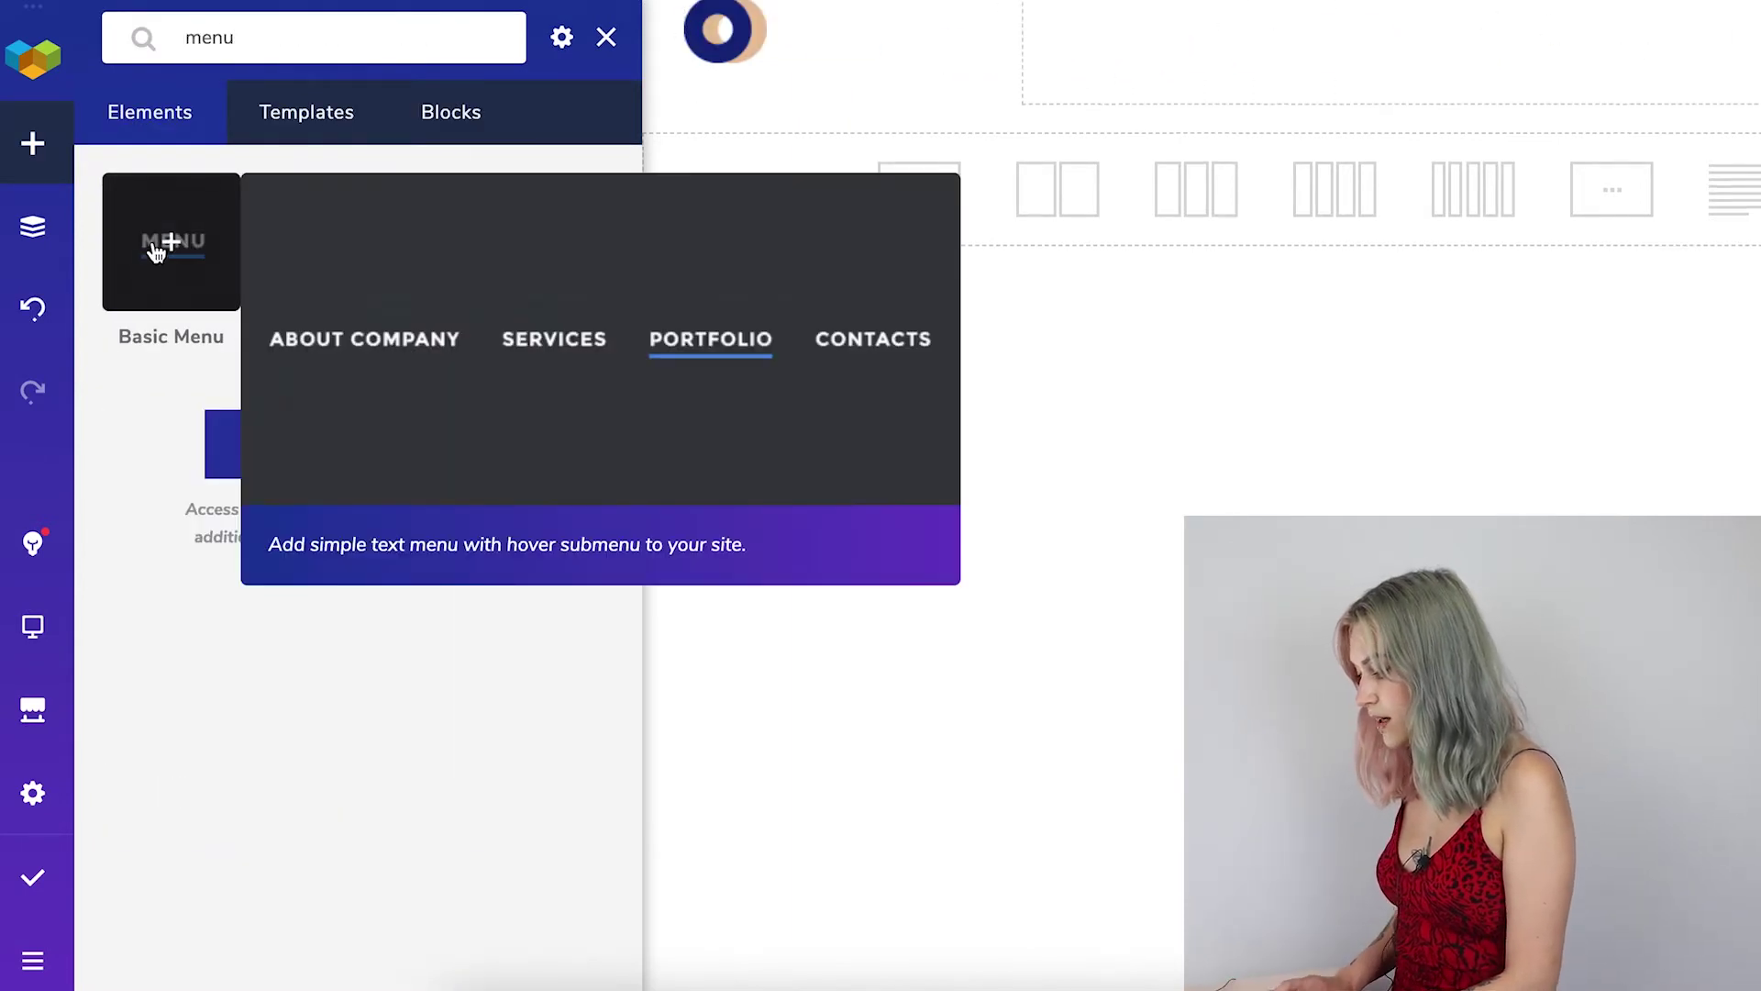
pyautogui.click(156, 241)
pyautogui.click(394, 231)
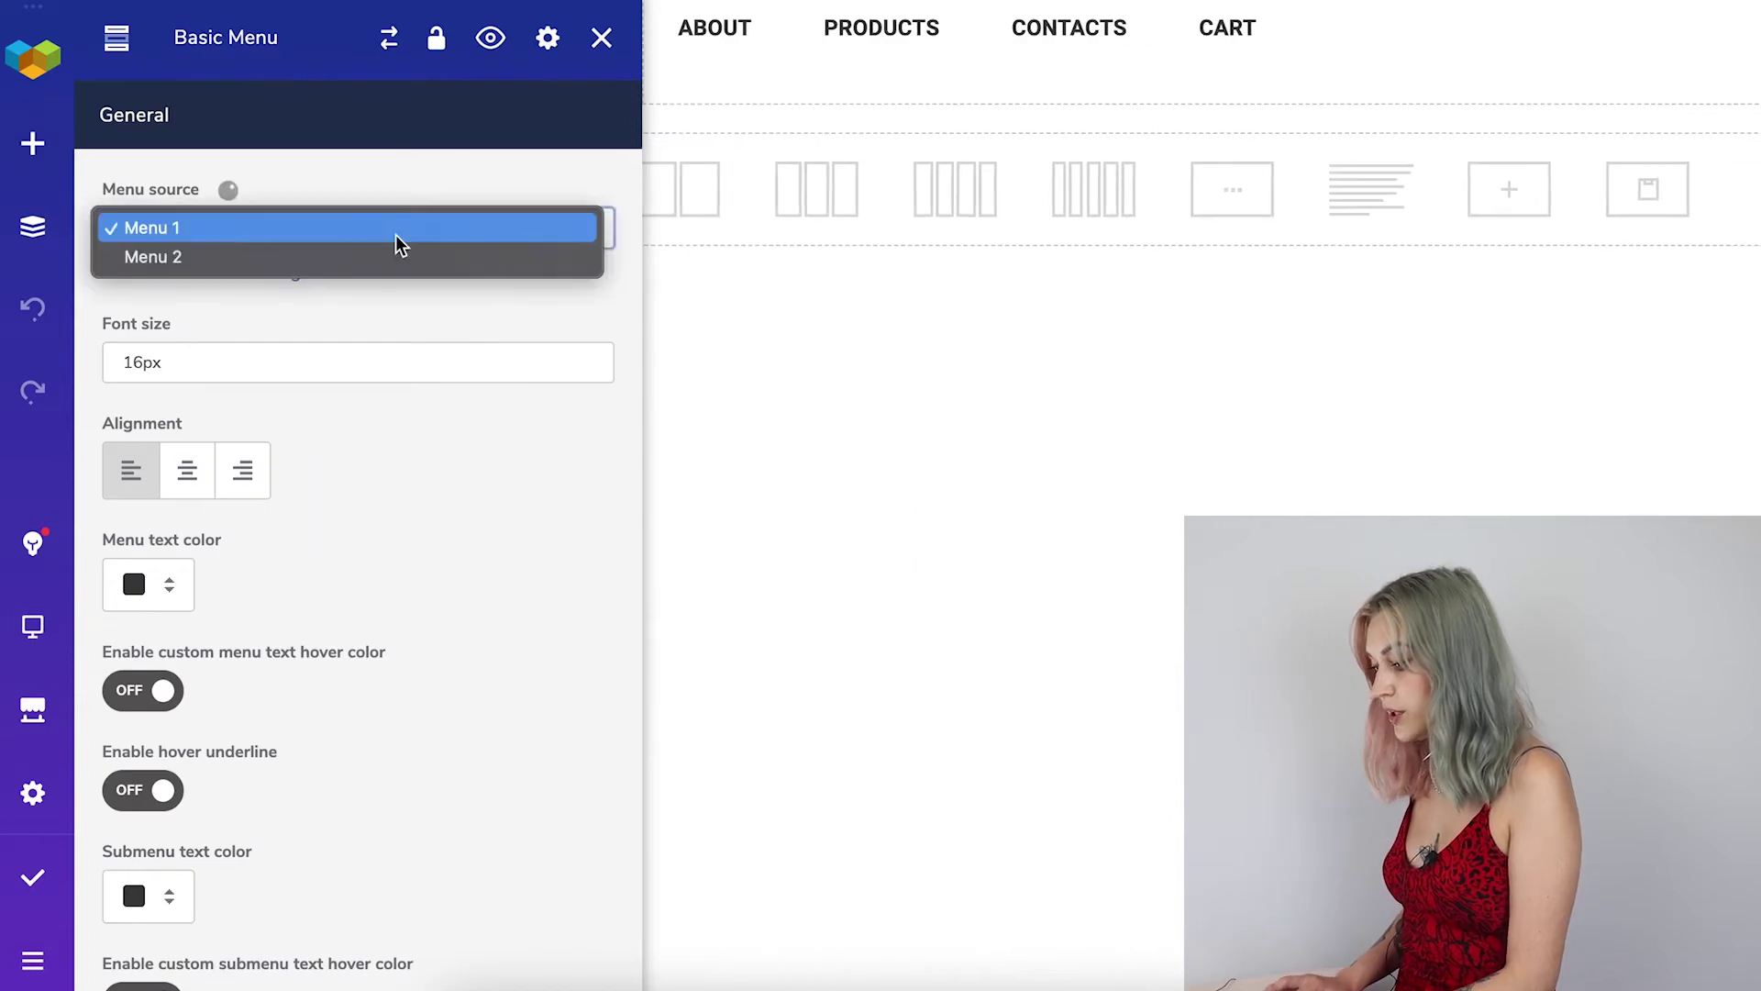
pyautogui.click(420, 168)
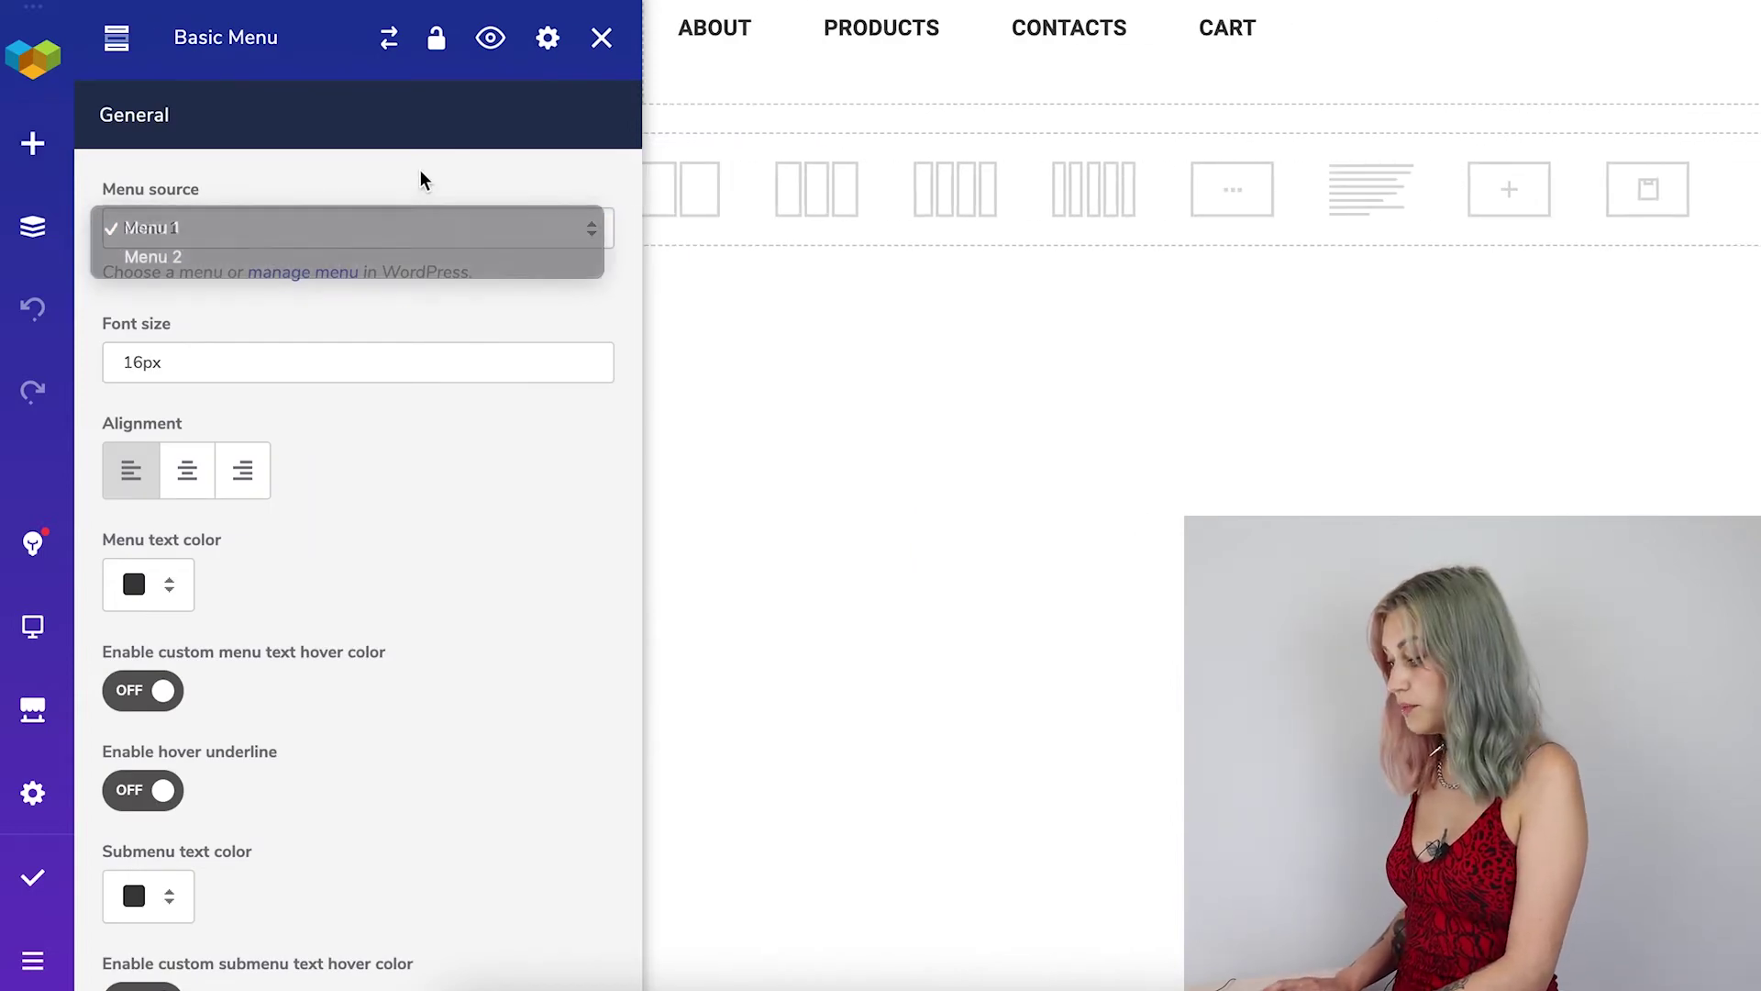
pyautogui.click(247, 477)
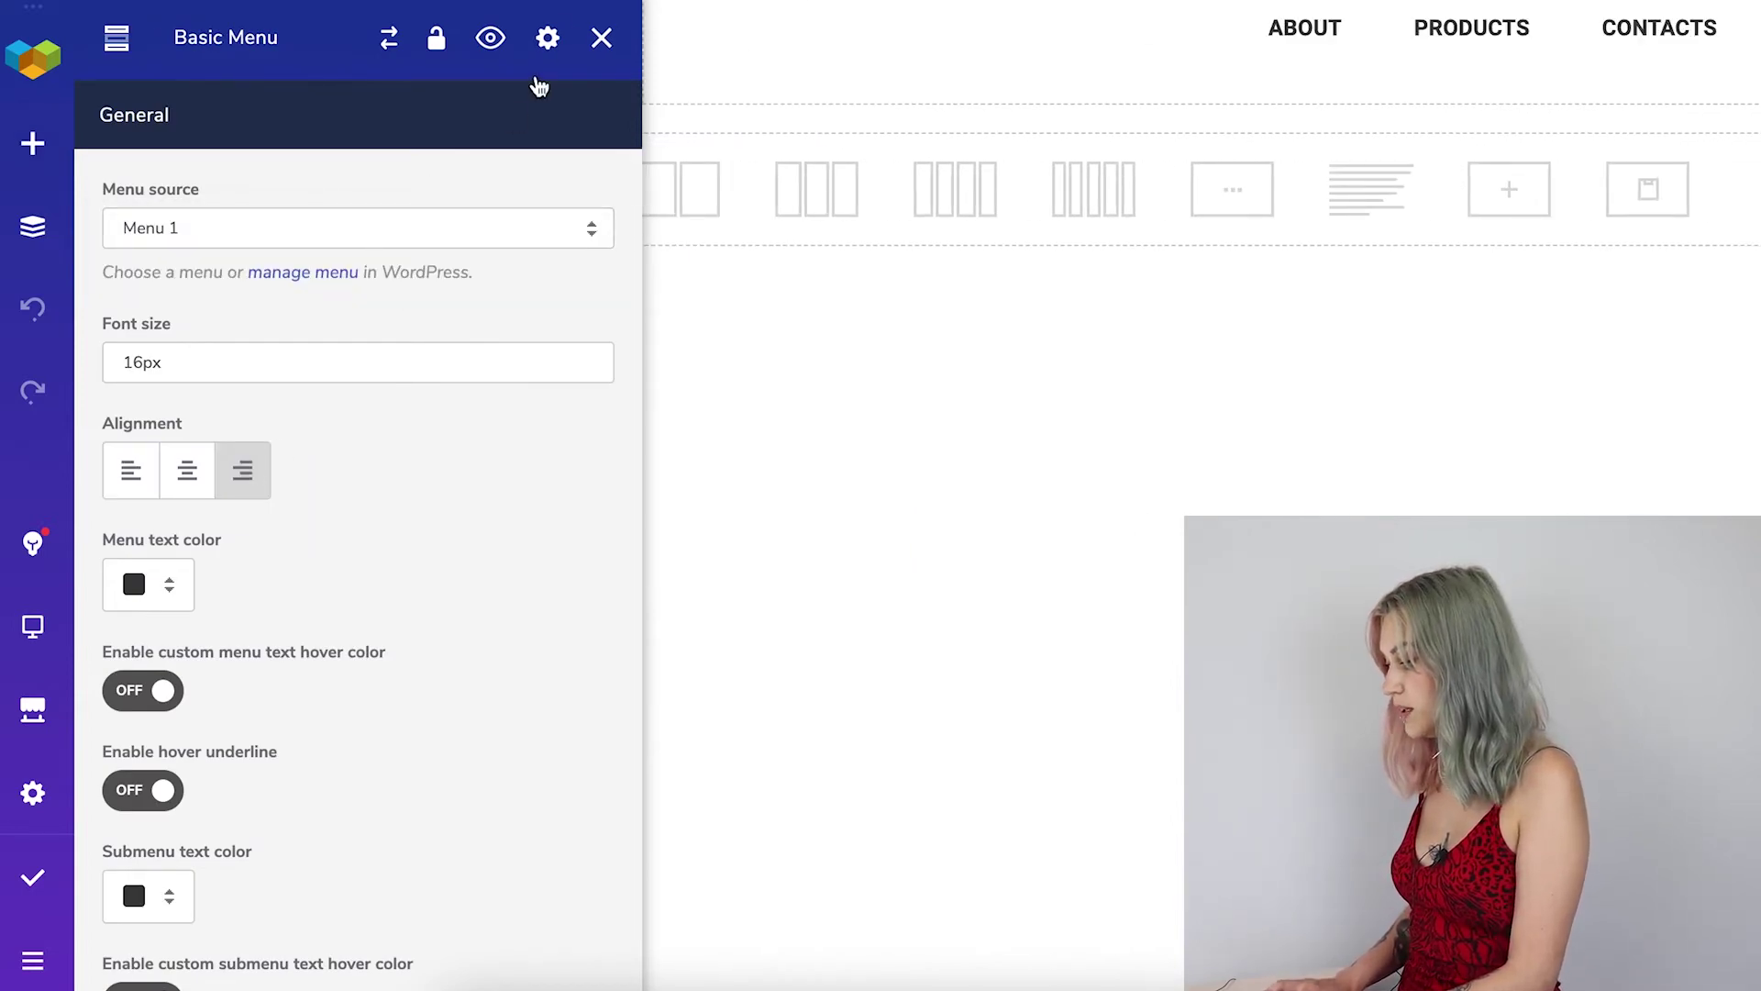
pyautogui.click(602, 37)
# Step: Enter 30 as the row's top margin in its Design Options
pyautogui.moveTo(162, 24)
pyautogui.click(192, 86)
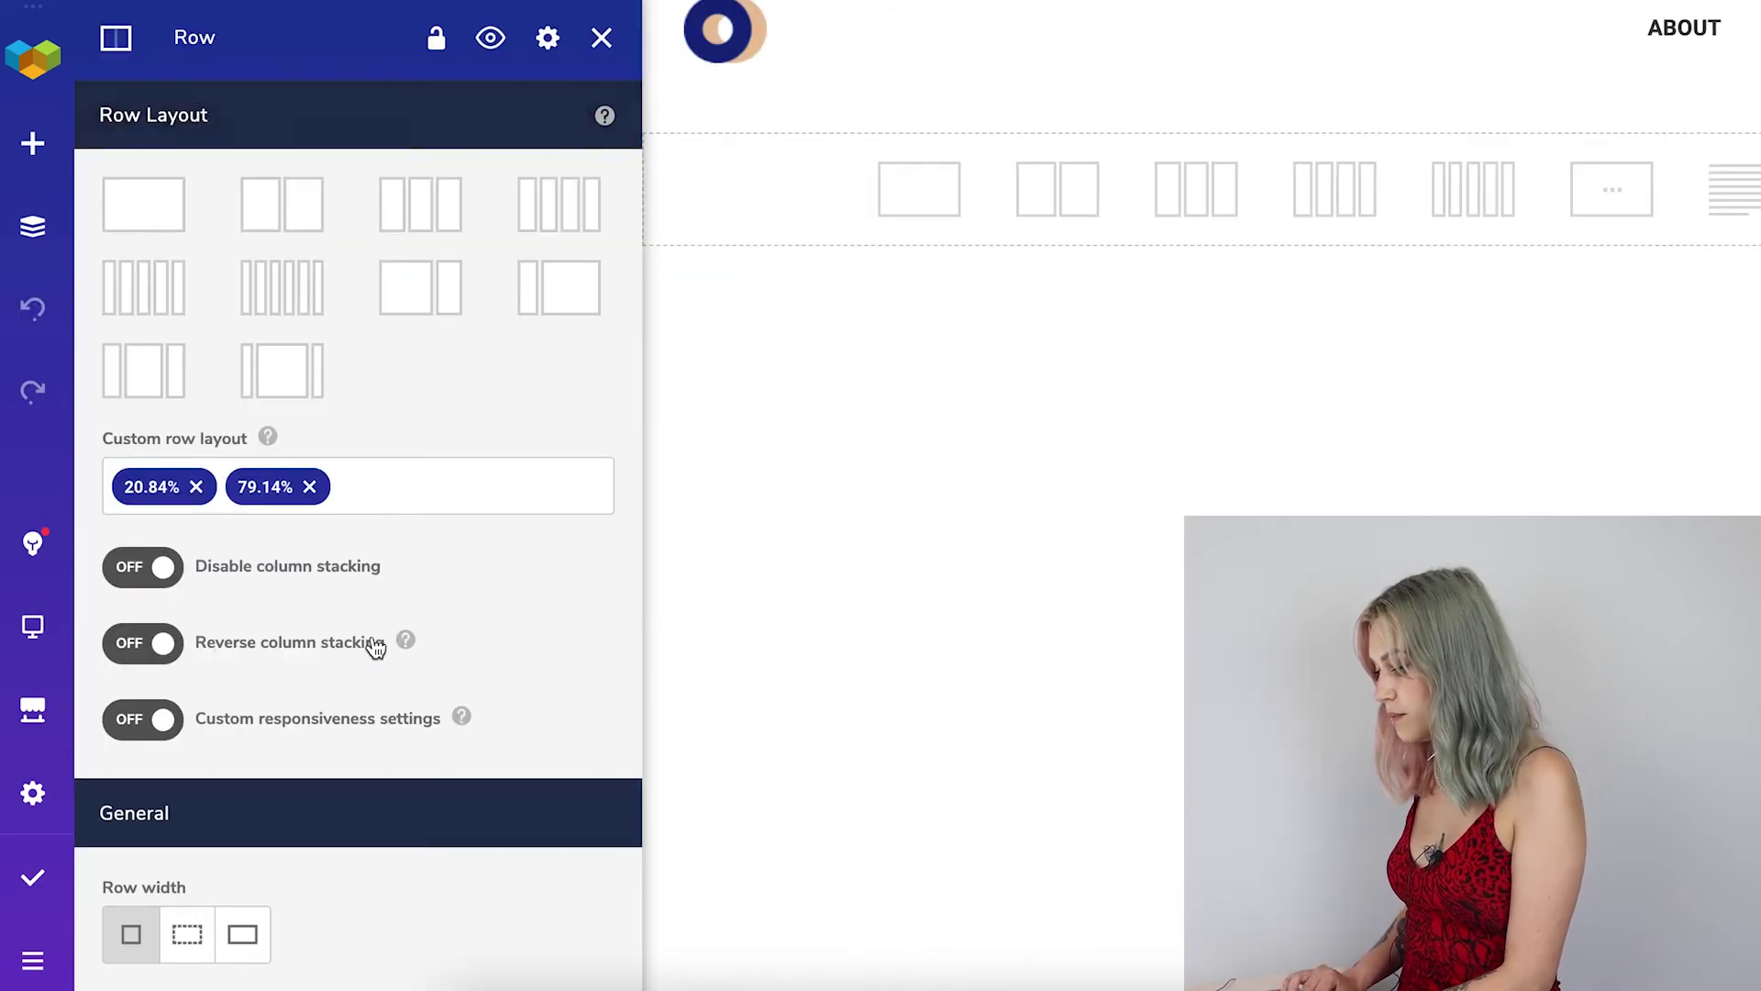
pyautogui.scroll(-15, 372, 640)
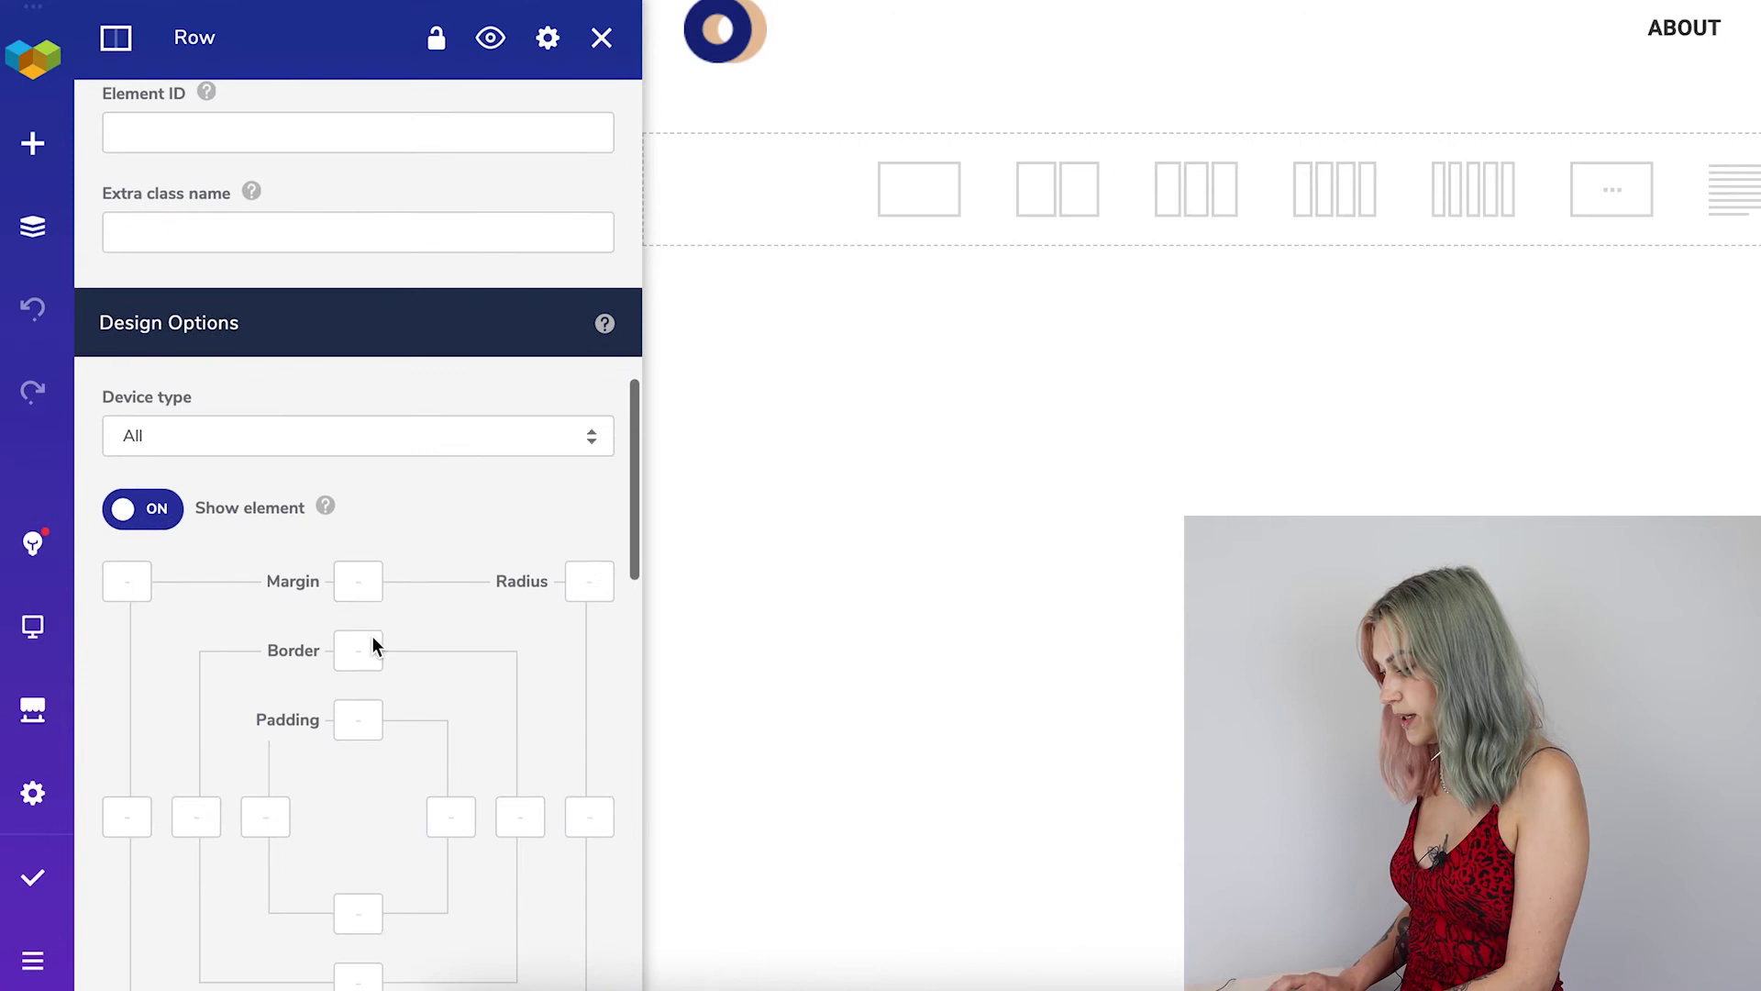
pyautogui.click(365, 579)
pyautogui.write('30')
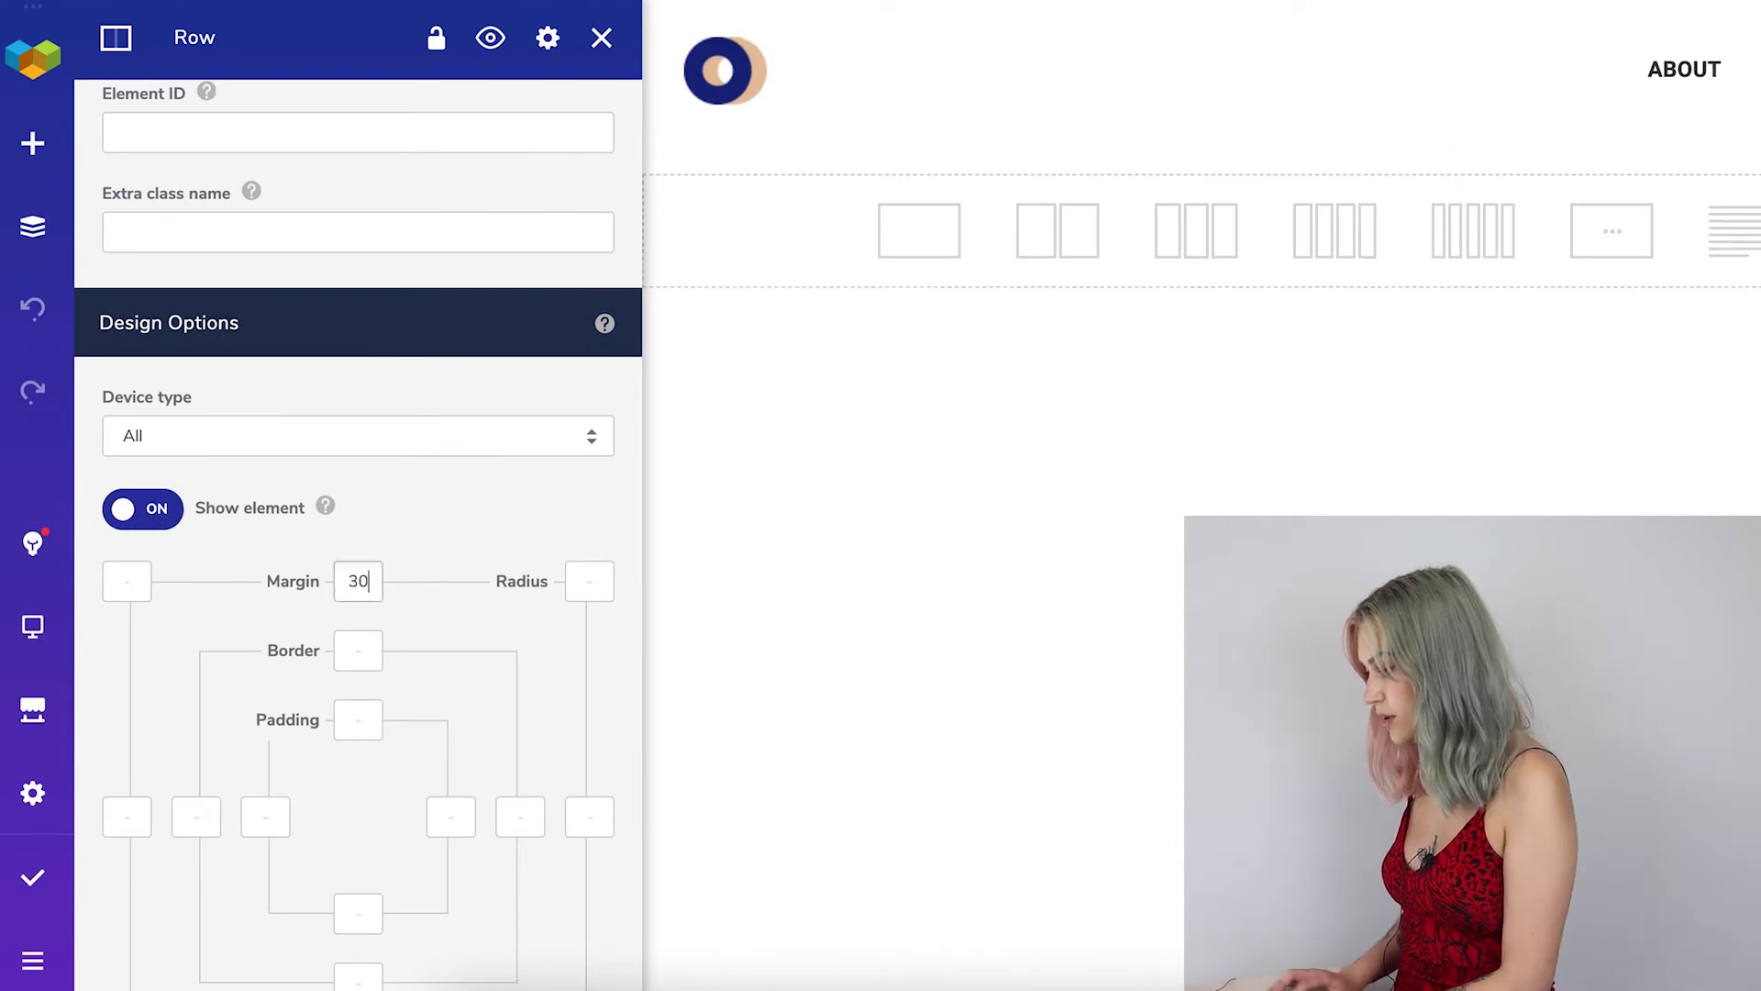
pyautogui.click(607, 37)
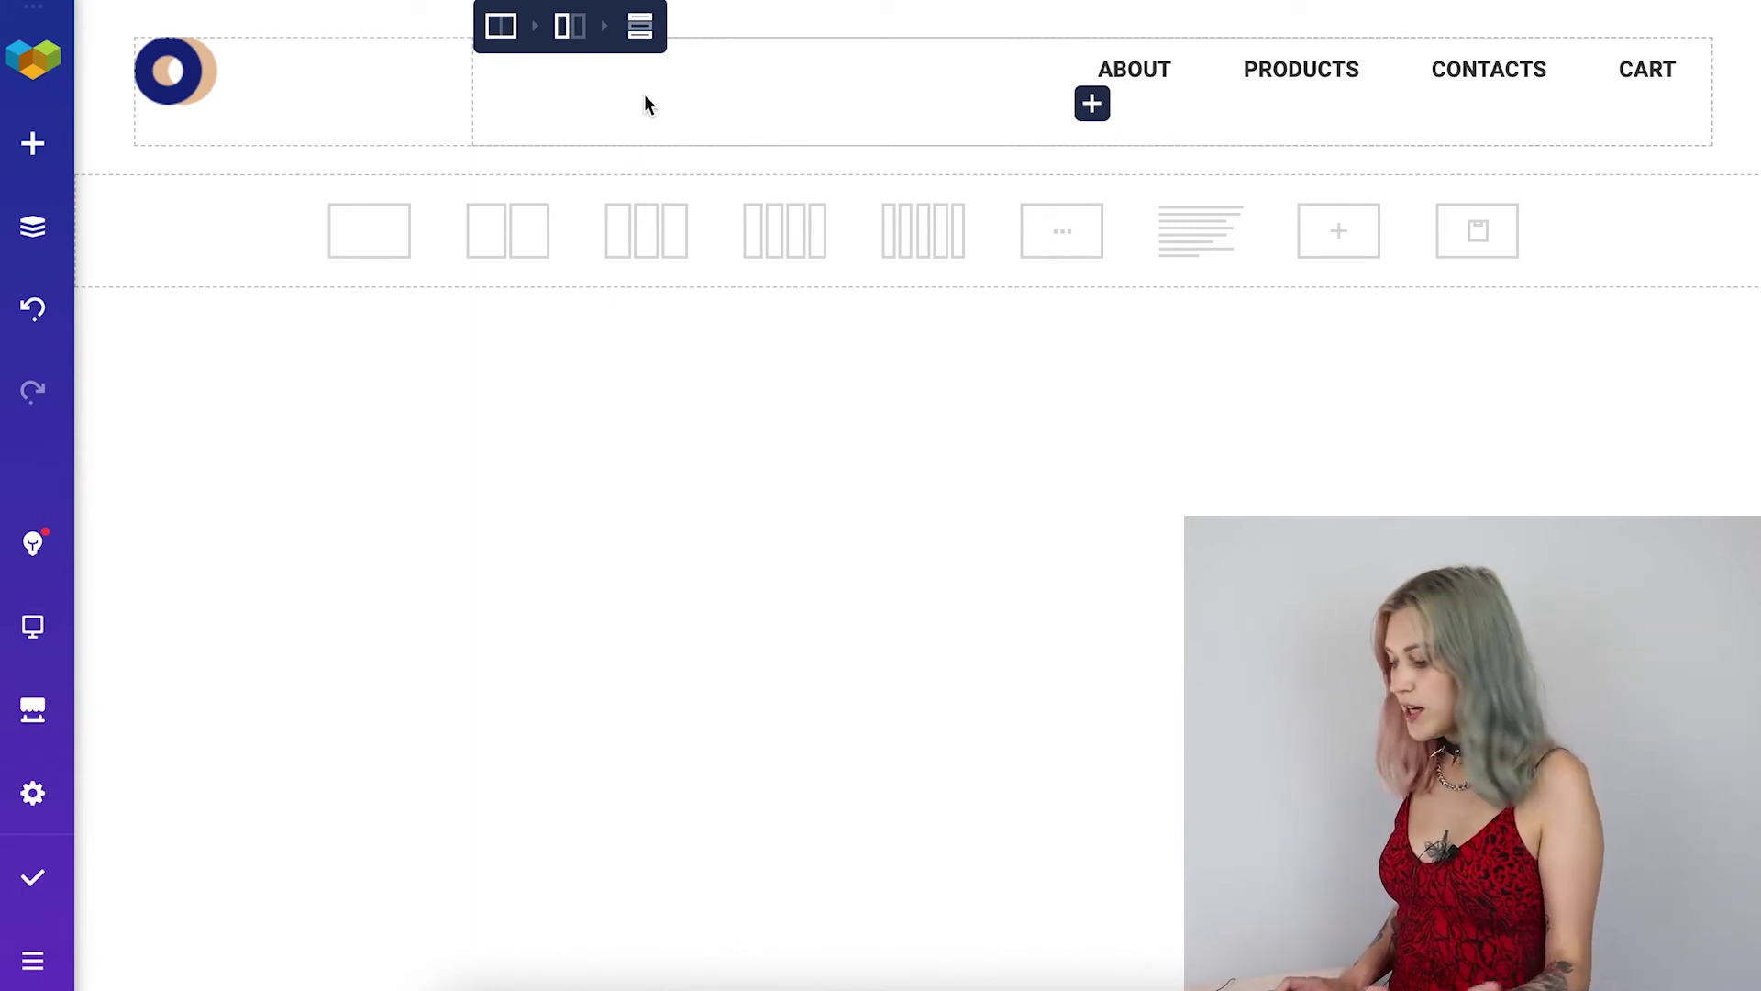
# Step: Add a one-column row with the 404-page-astro.png Single Image, centre-aligned
pyautogui.click(390, 252)
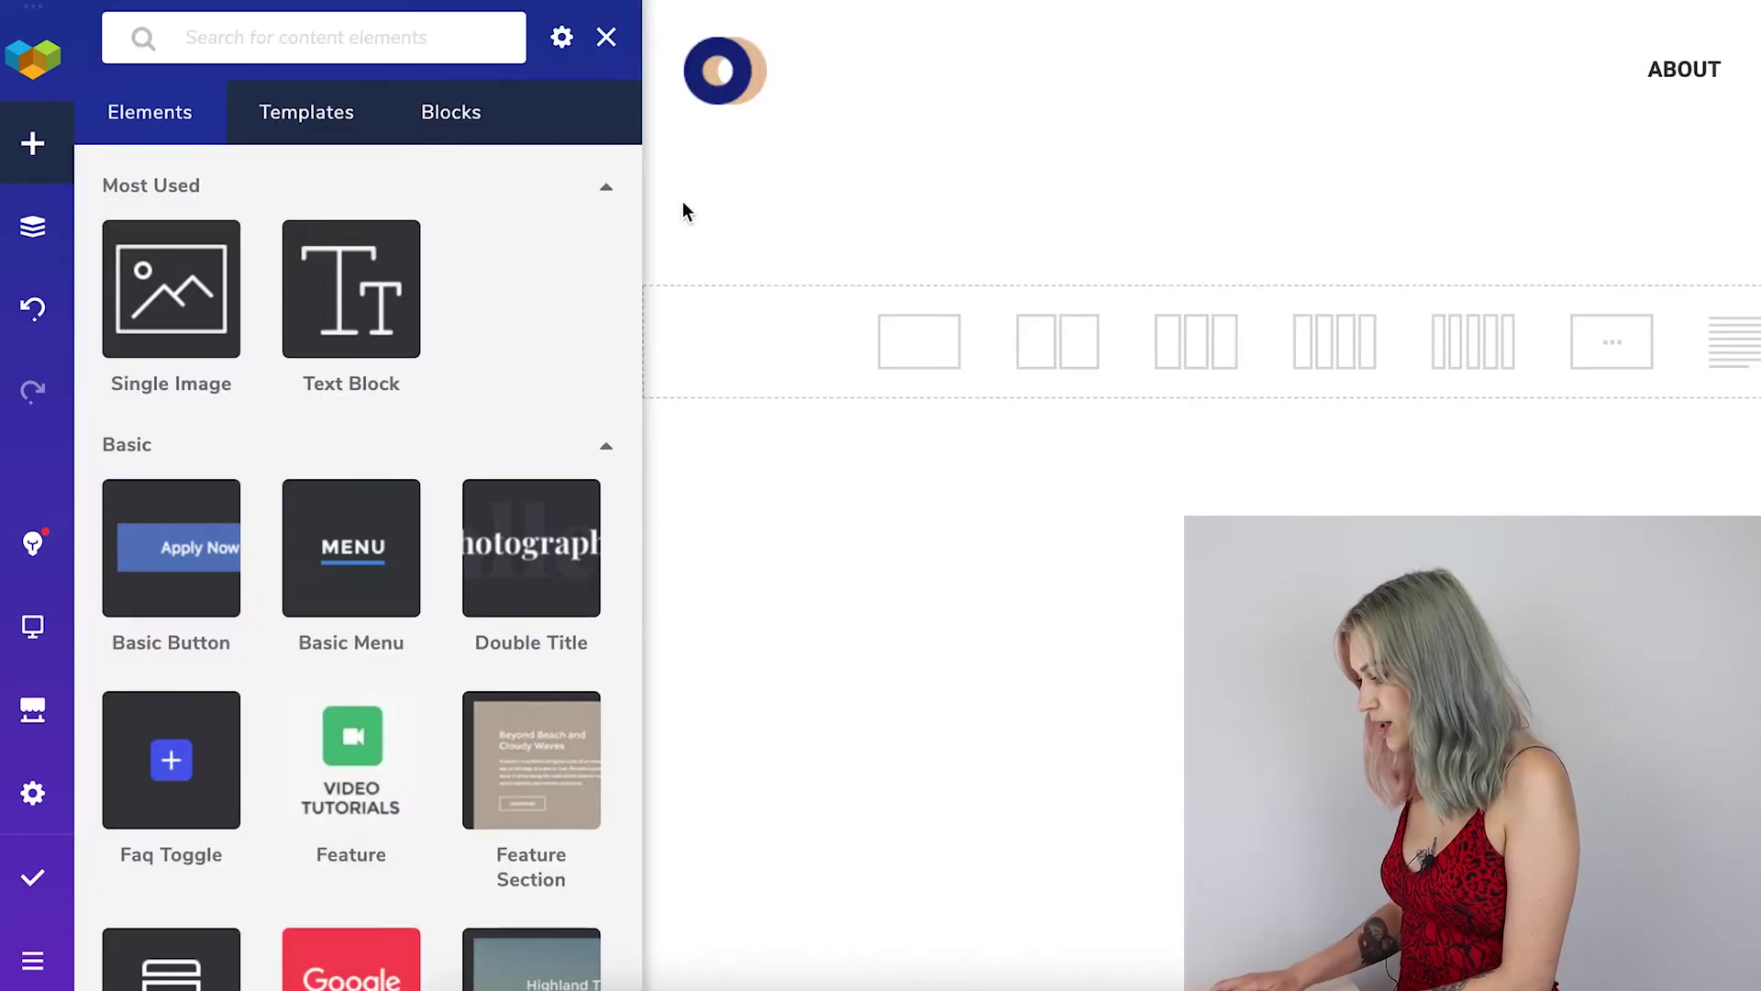
pyautogui.write('sin')
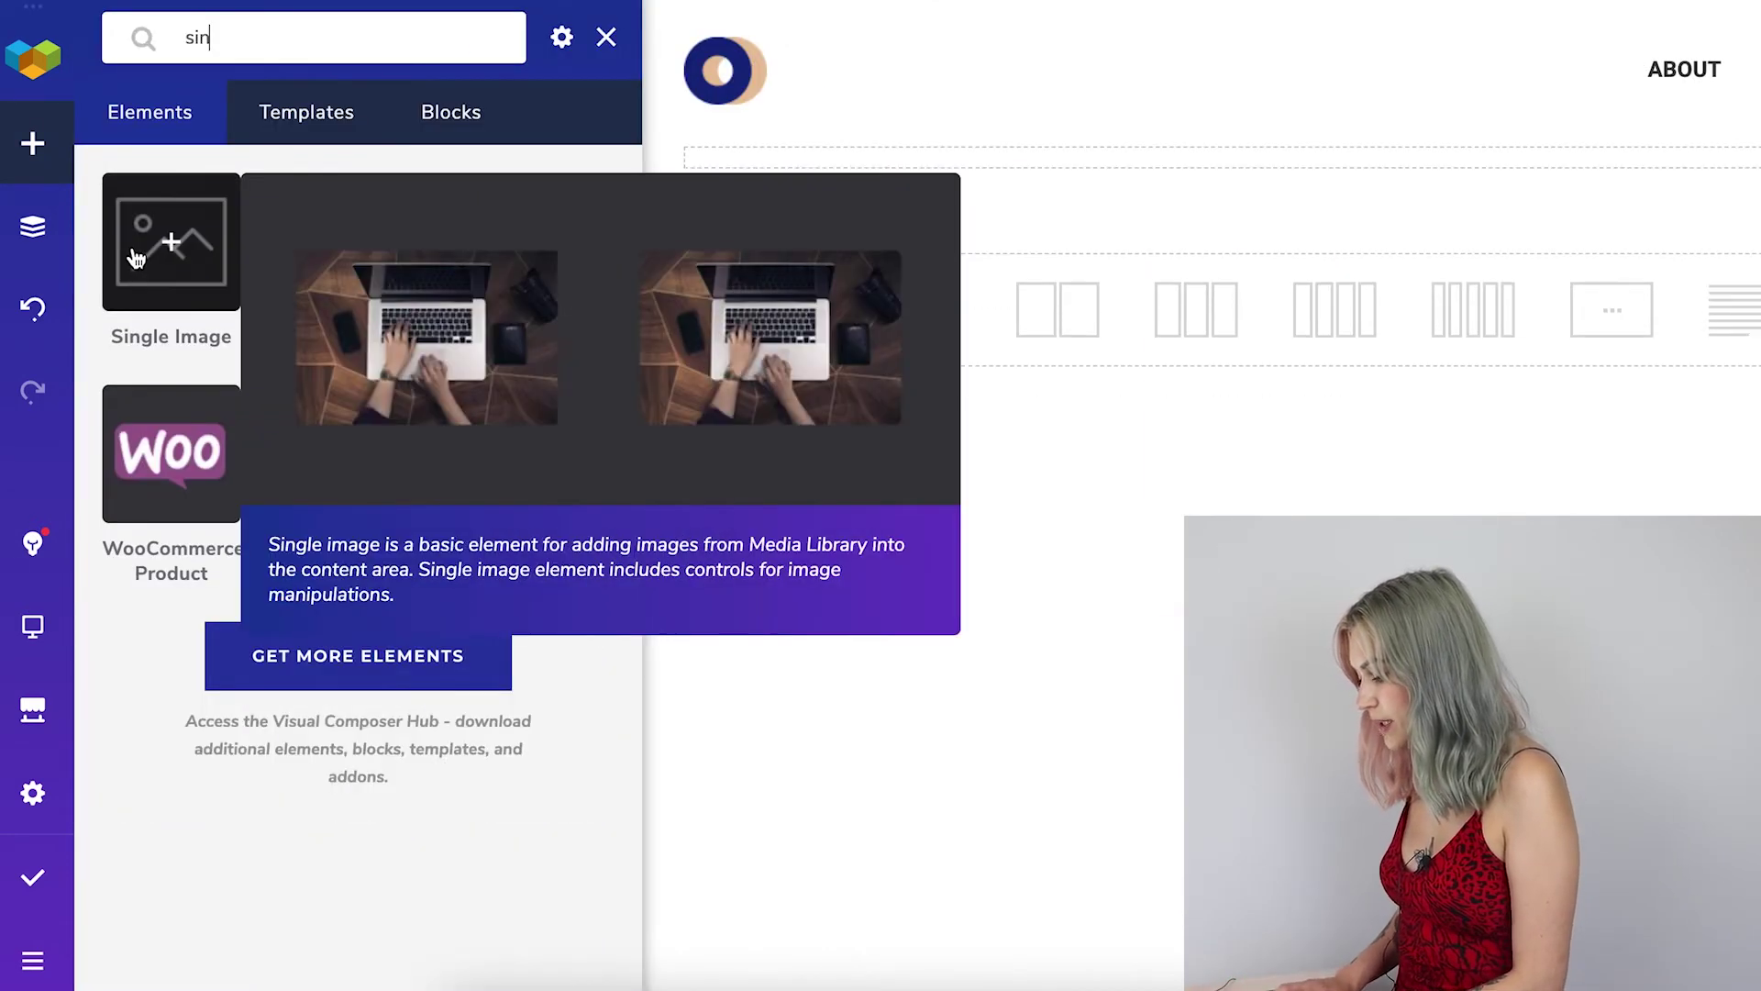
pyautogui.click(171, 241)
pyautogui.click(536, 468)
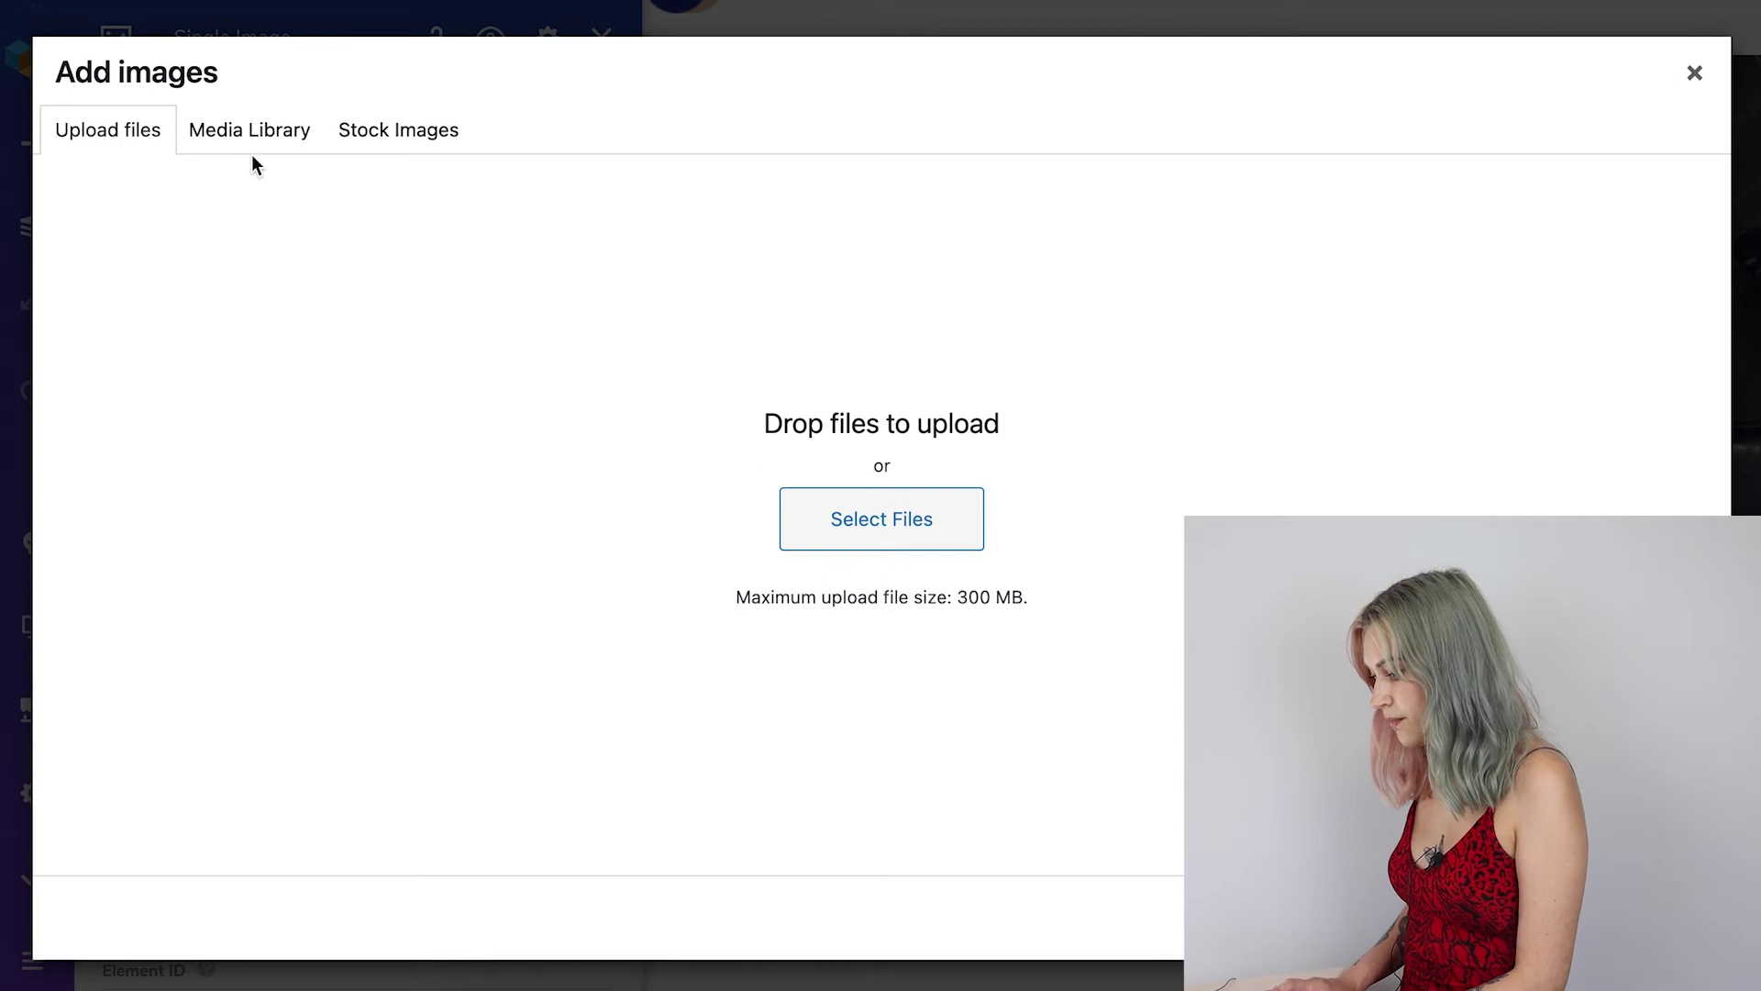
pyautogui.click(238, 131)
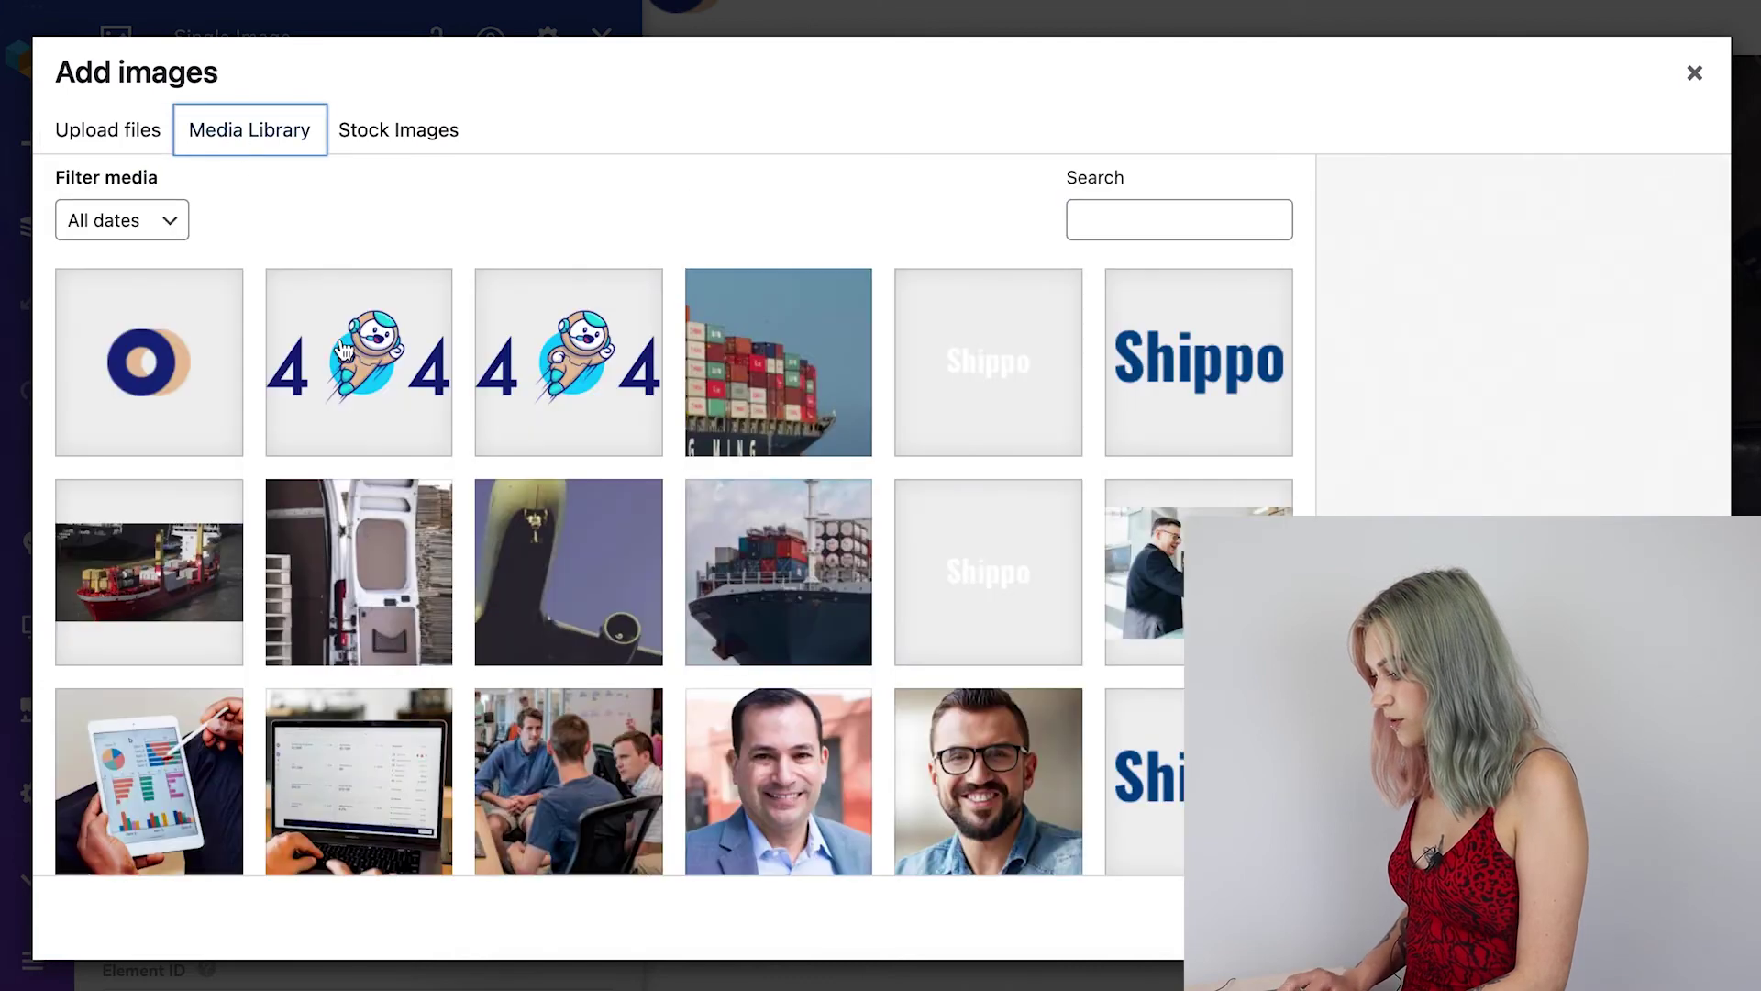
pyautogui.click(348, 358)
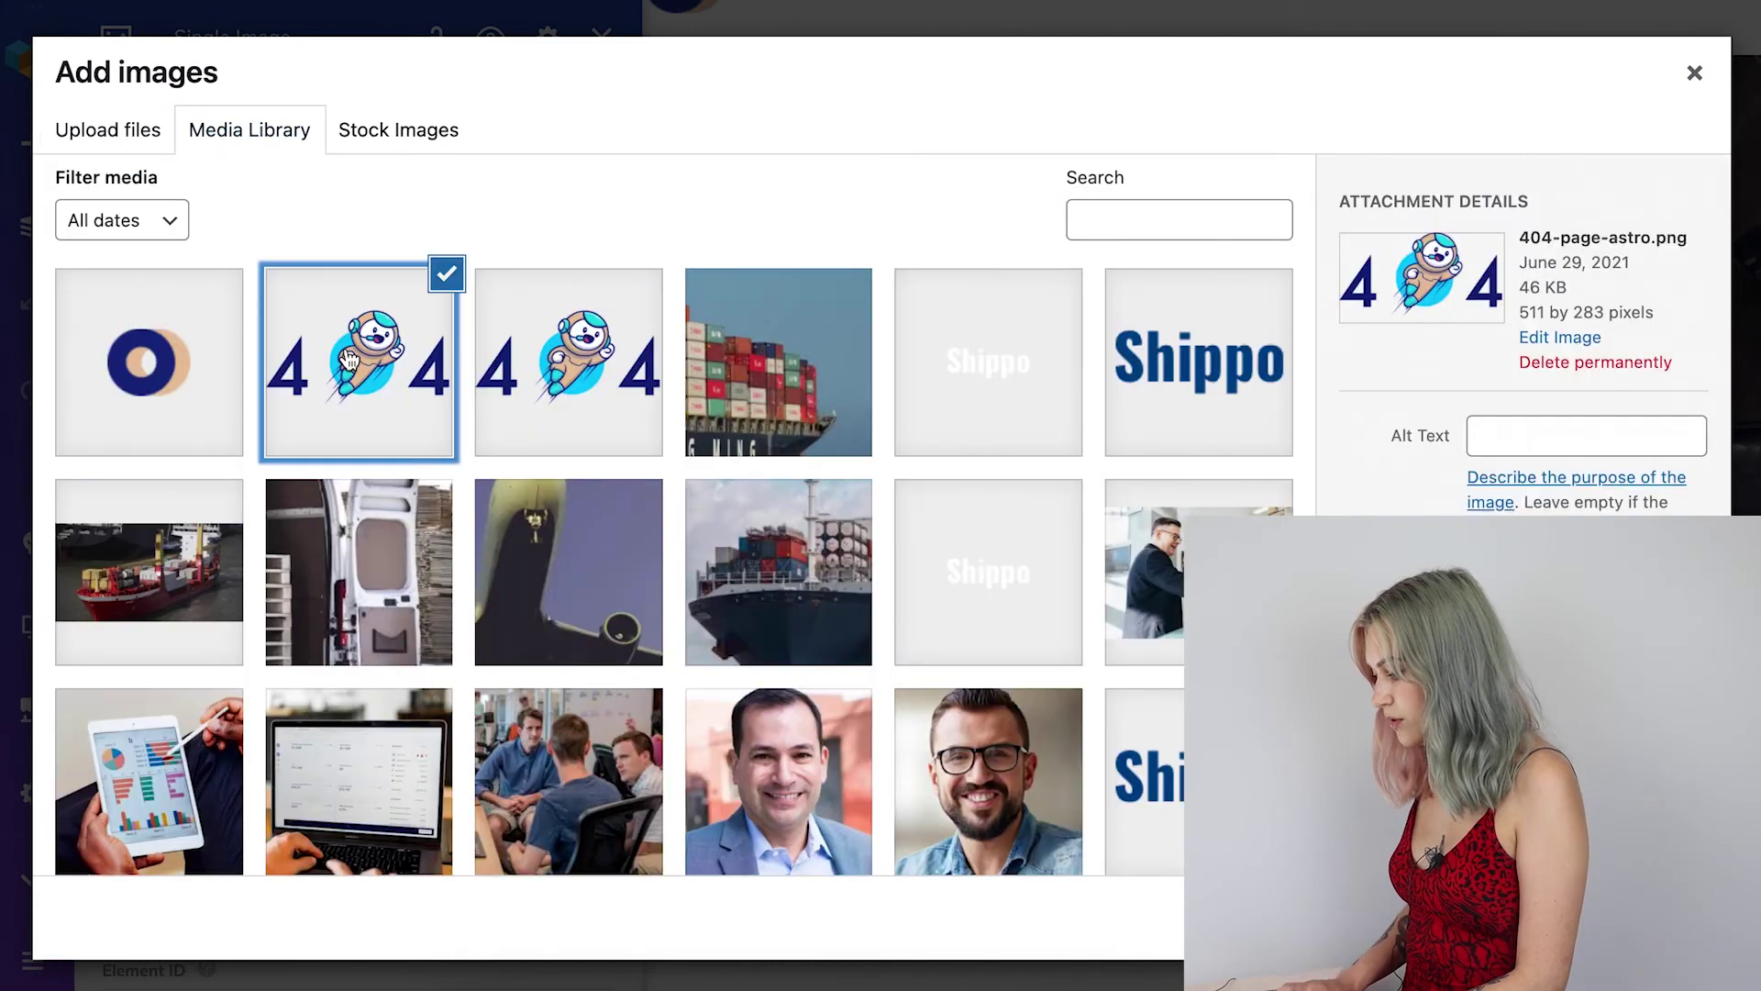
pyautogui.click(1643, 918)
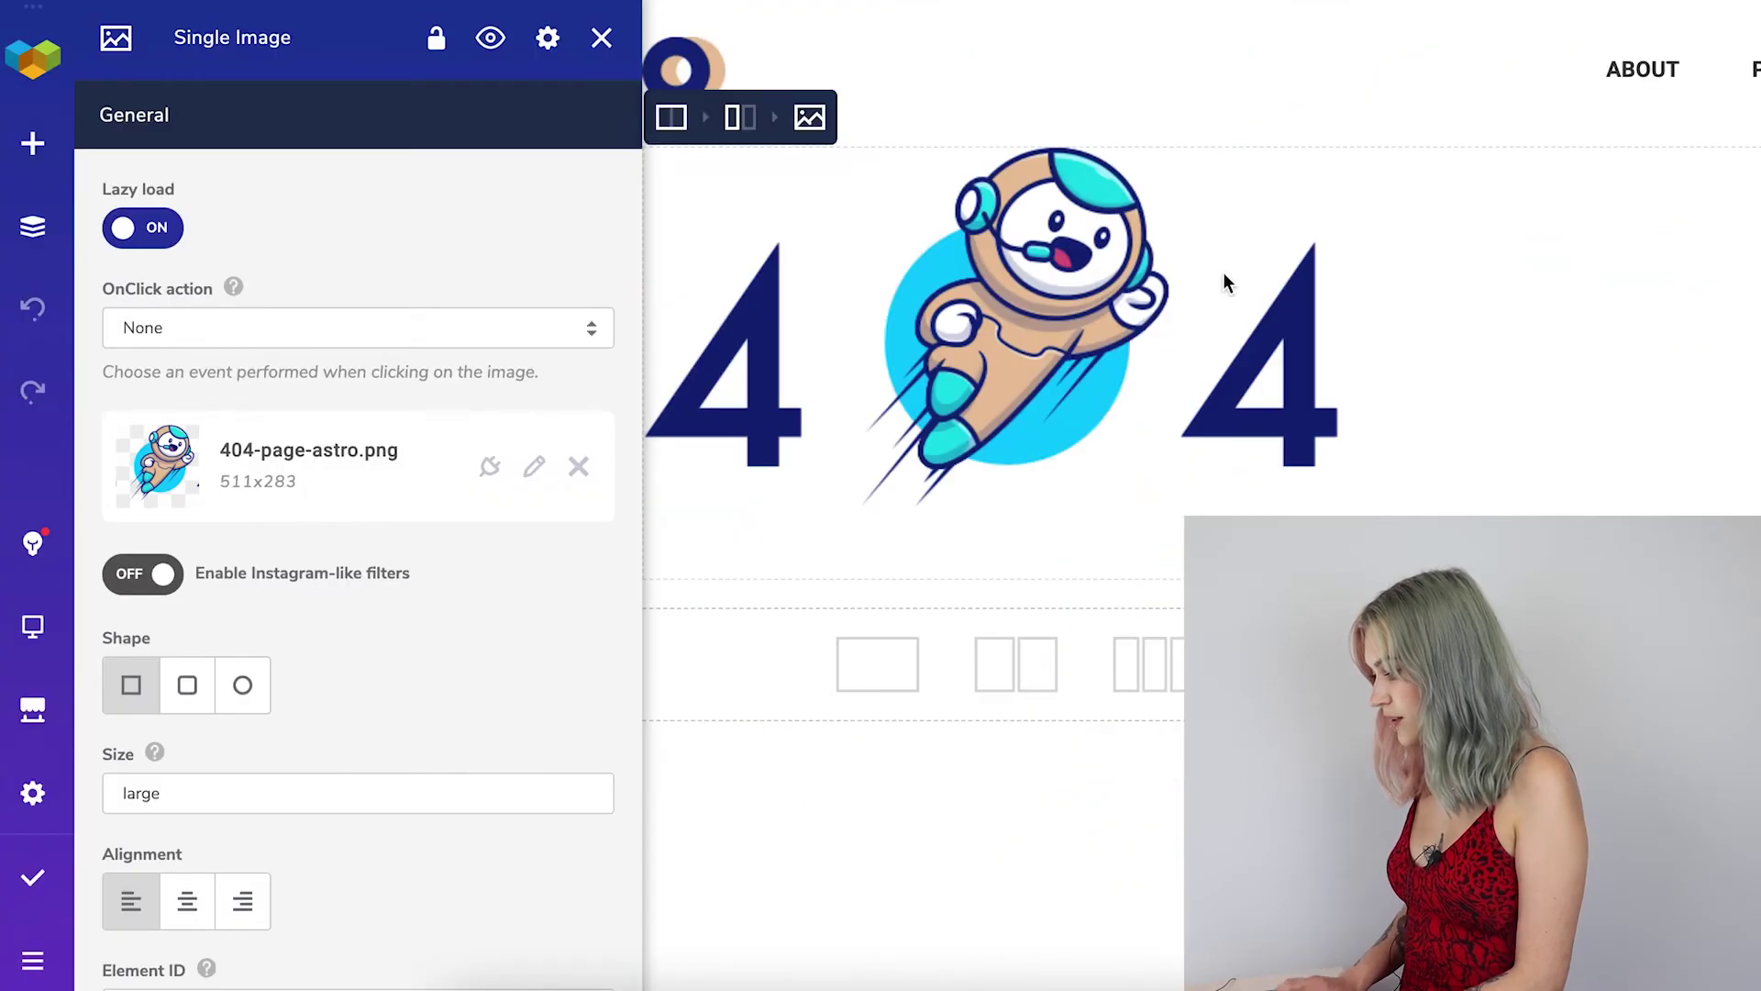
pyautogui.click(187, 901)
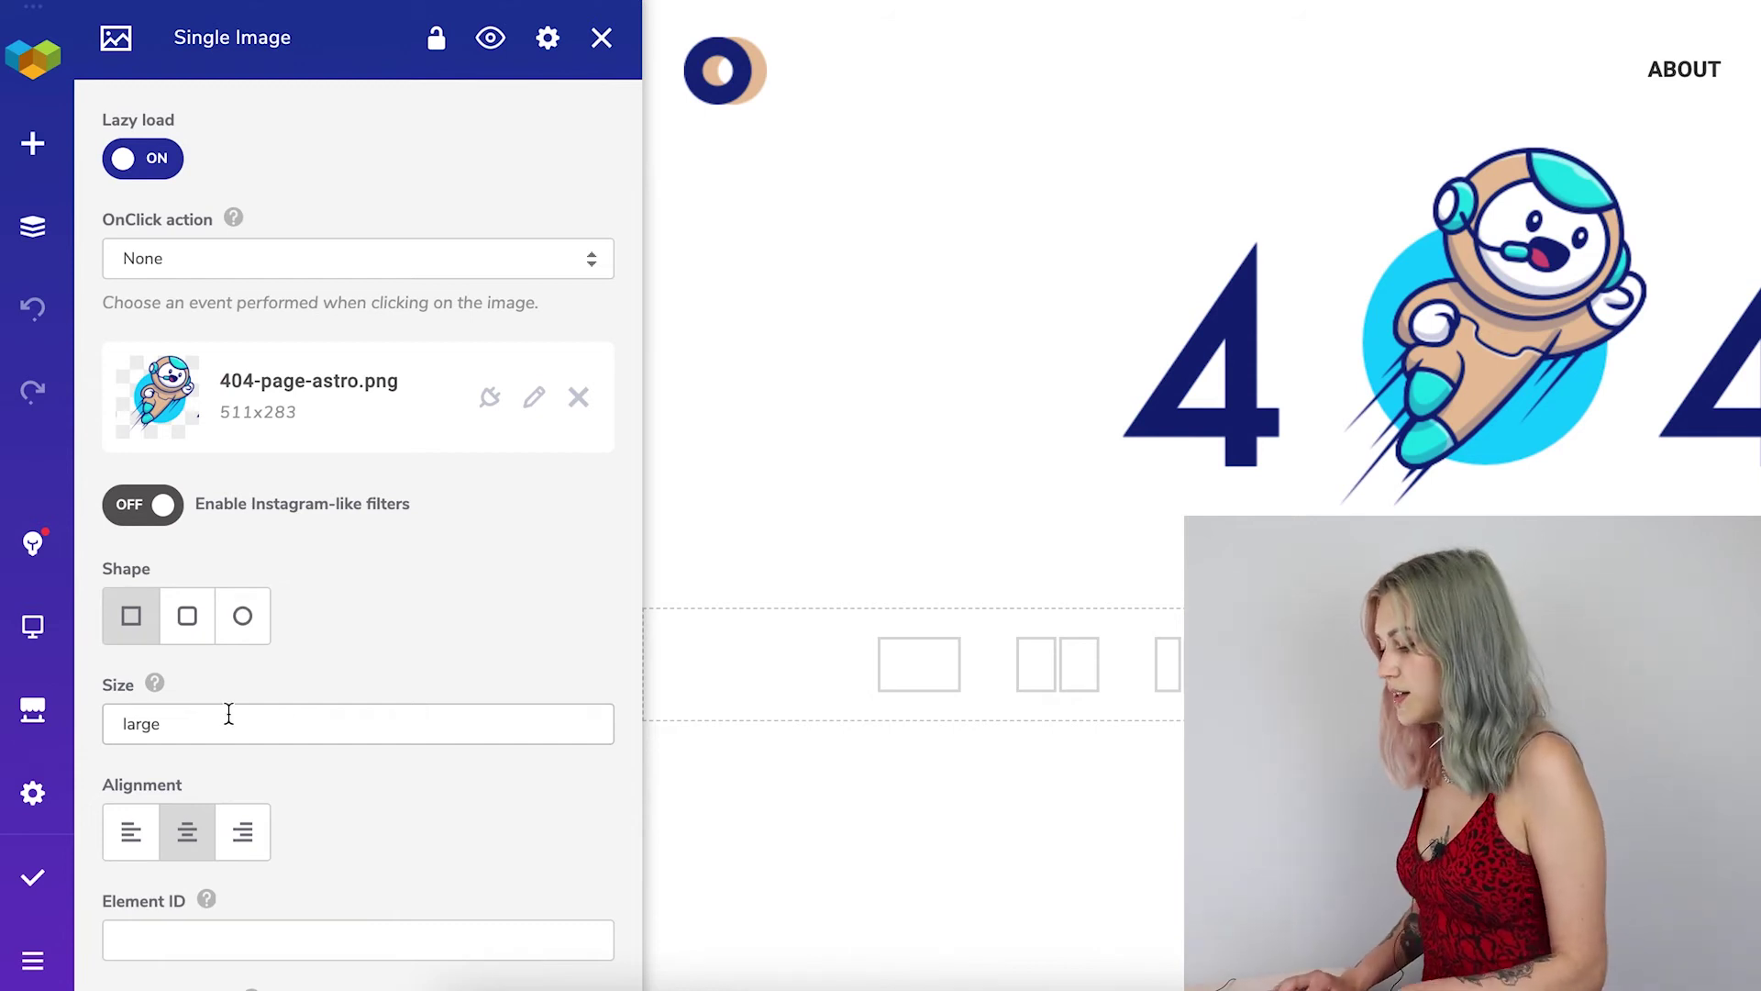
pyautogui.click(602, 38)
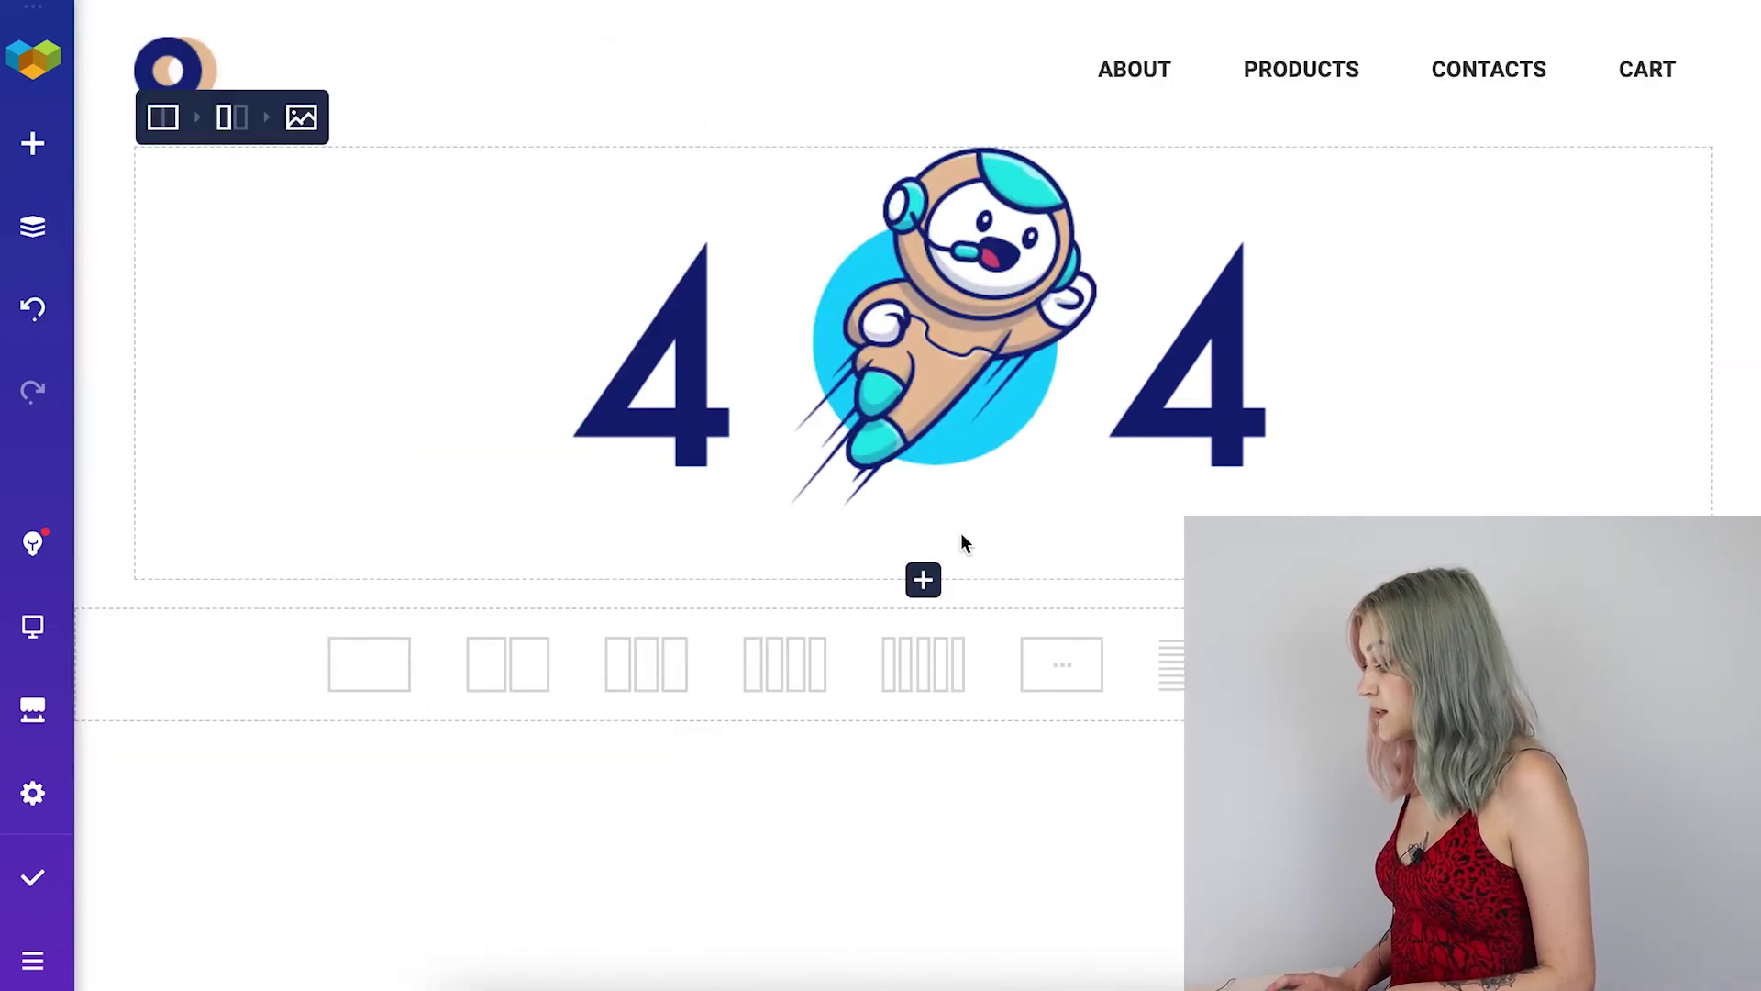
# Step: Add a Text Block below the astronaut image
pyautogui.click(921, 580)
pyautogui.write('text')
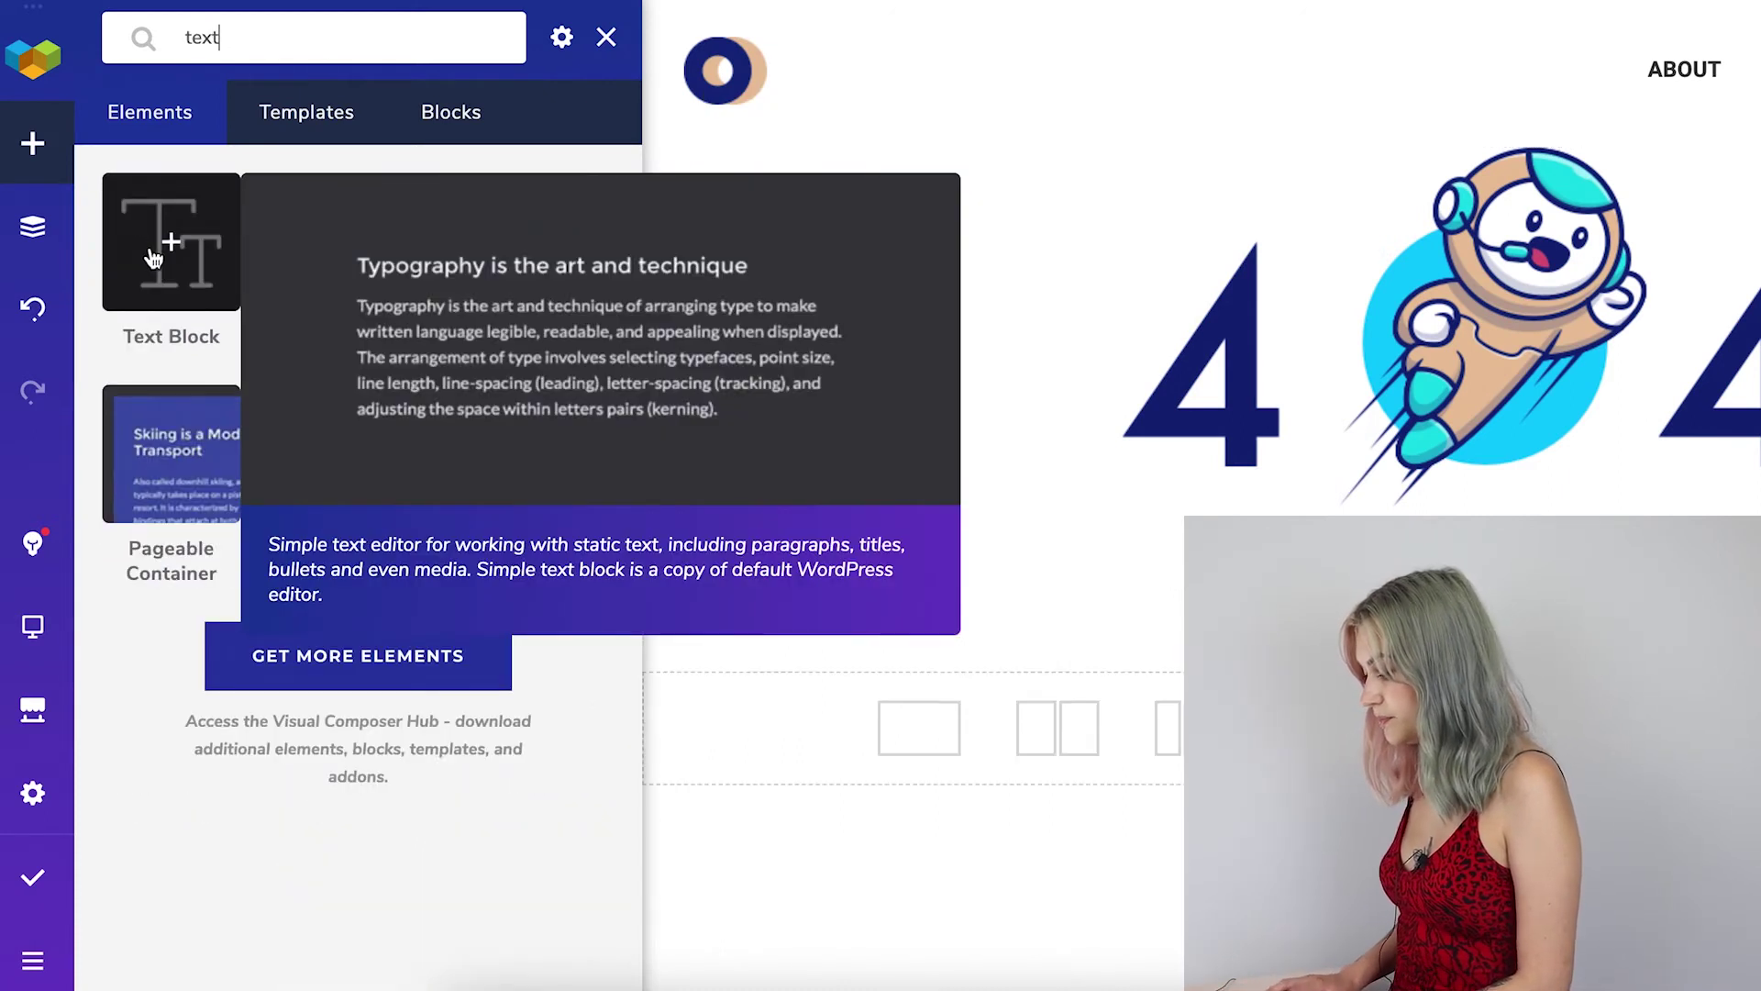
pyautogui.click(152, 244)
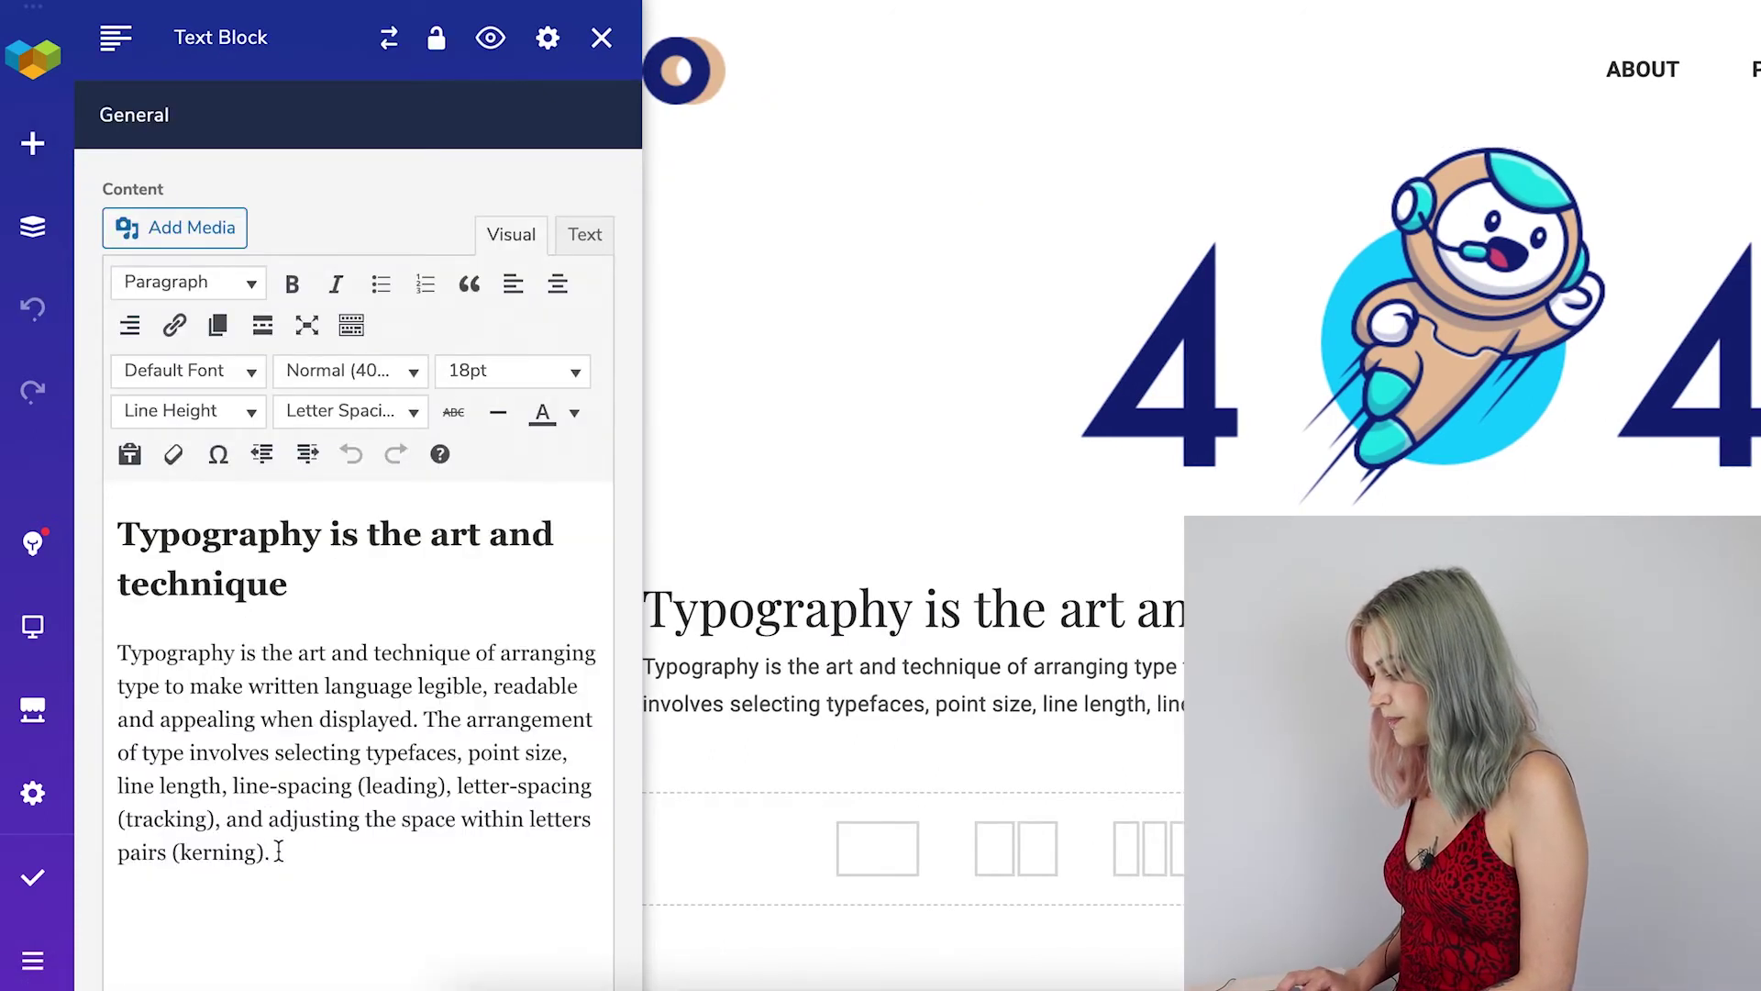
# Step: Replace the sample text with a centred Heading 1 reading 'Whoops! Lost in Space?'
pyautogui.moveTo(272, 853); pyautogui.dragTo(123, 532)
pyautogui.press('BackSpace')
pyautogui.write('Whoops! ')
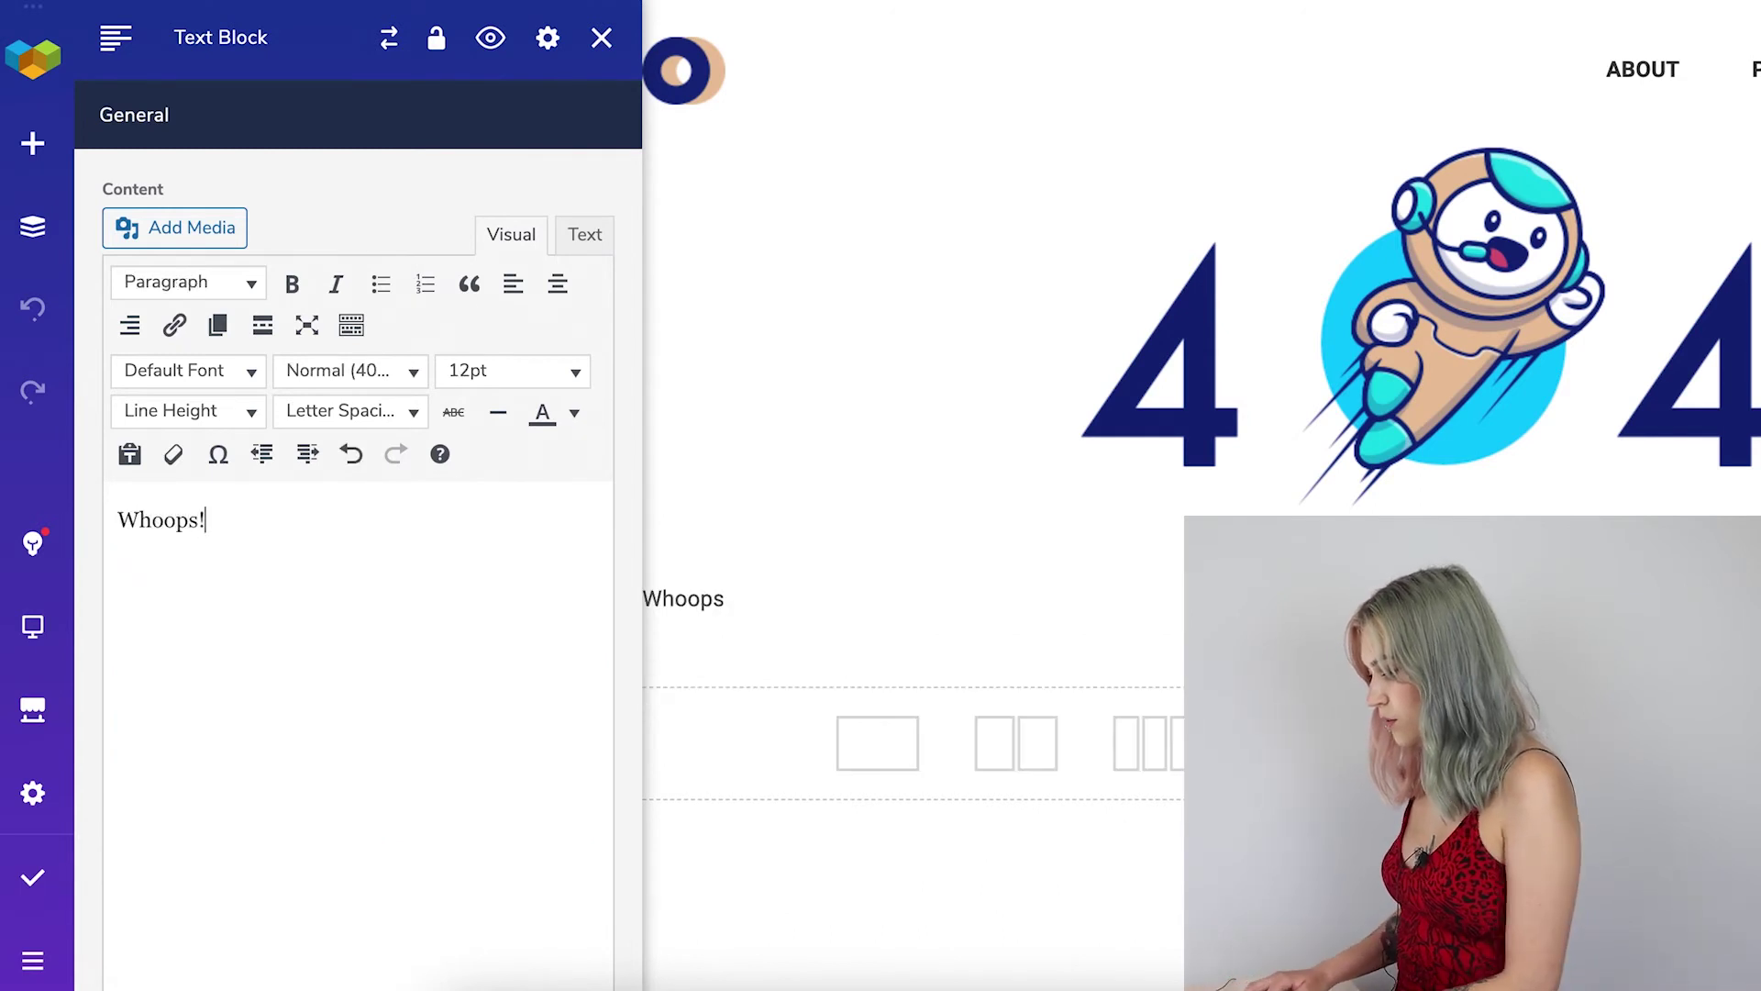
pyautogui.write('Lost in Space?')
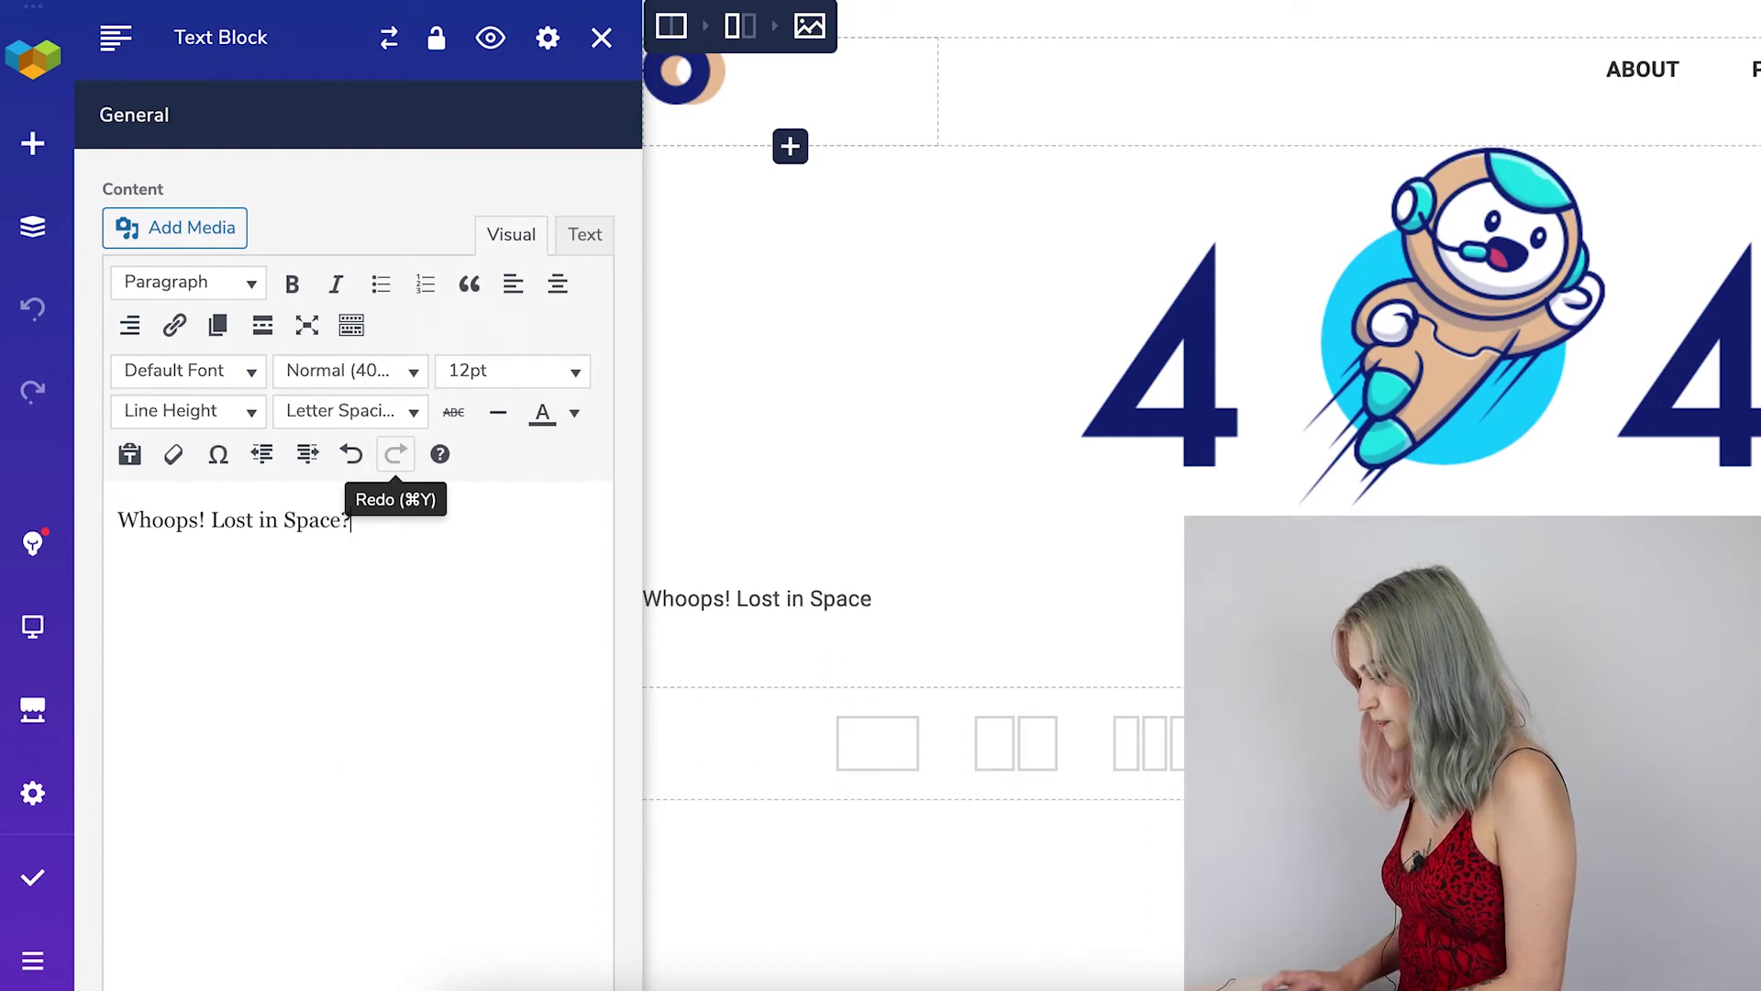
pyautogui.click(229, 285)
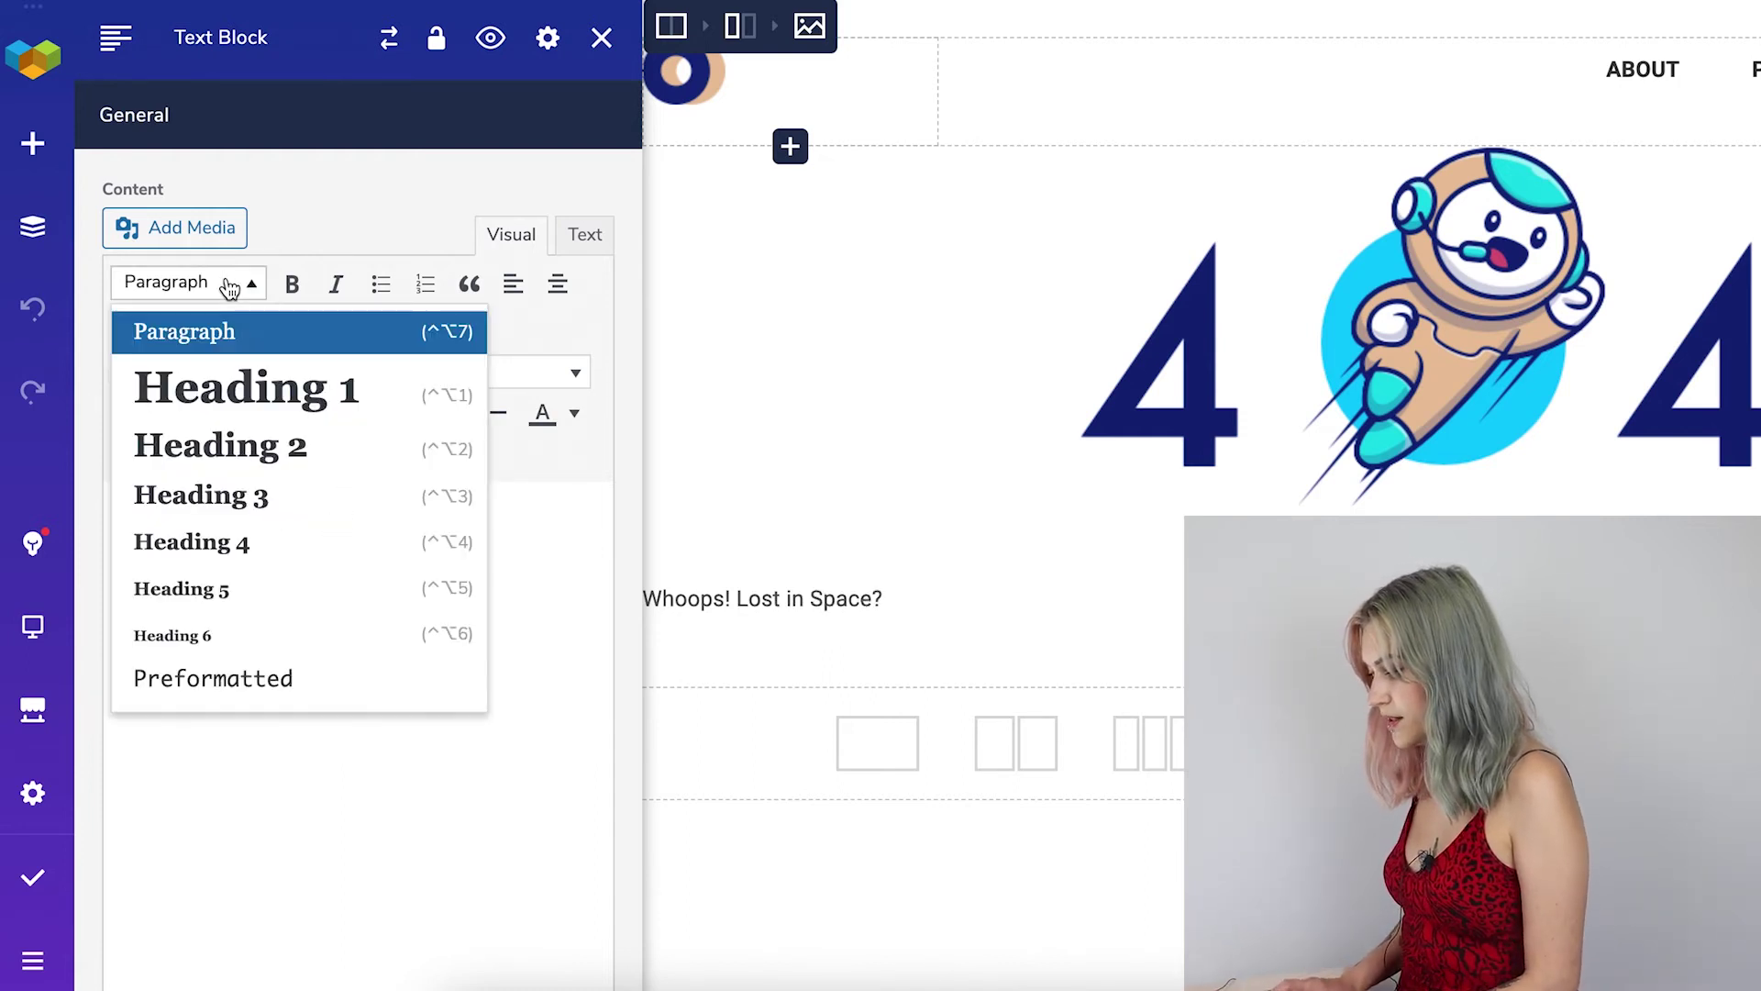
pyautogui.click(243, 396)
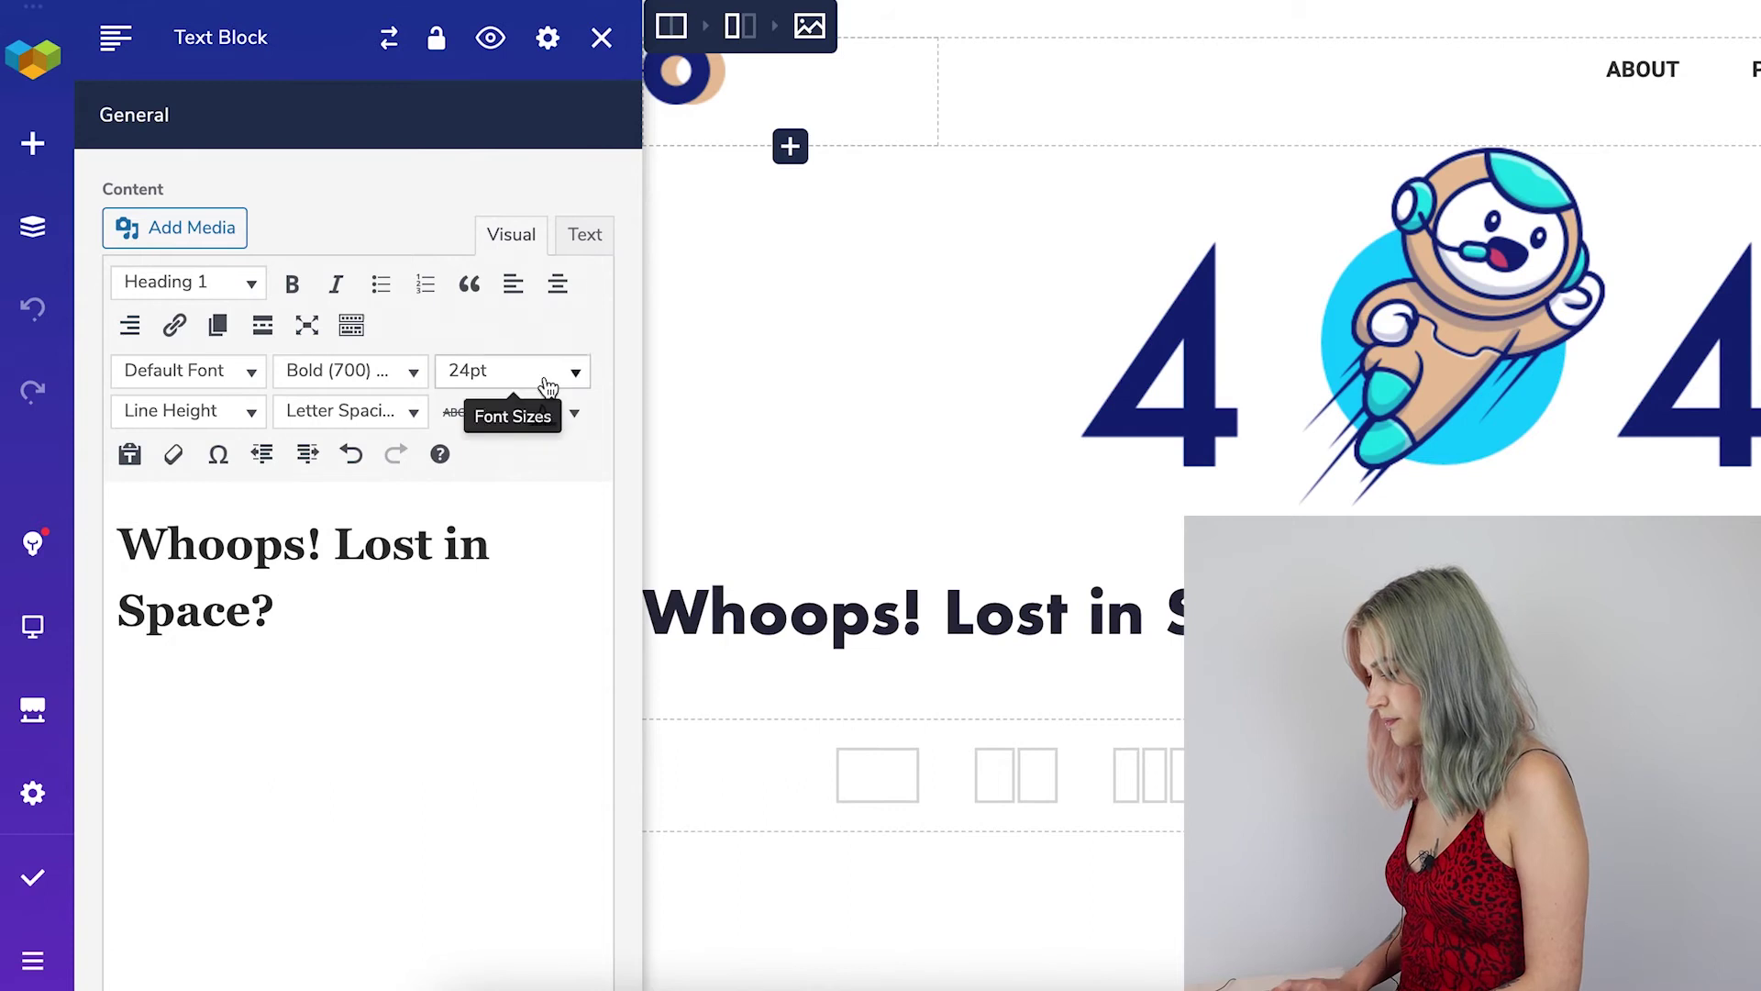
pyautogui.click(568, 287)
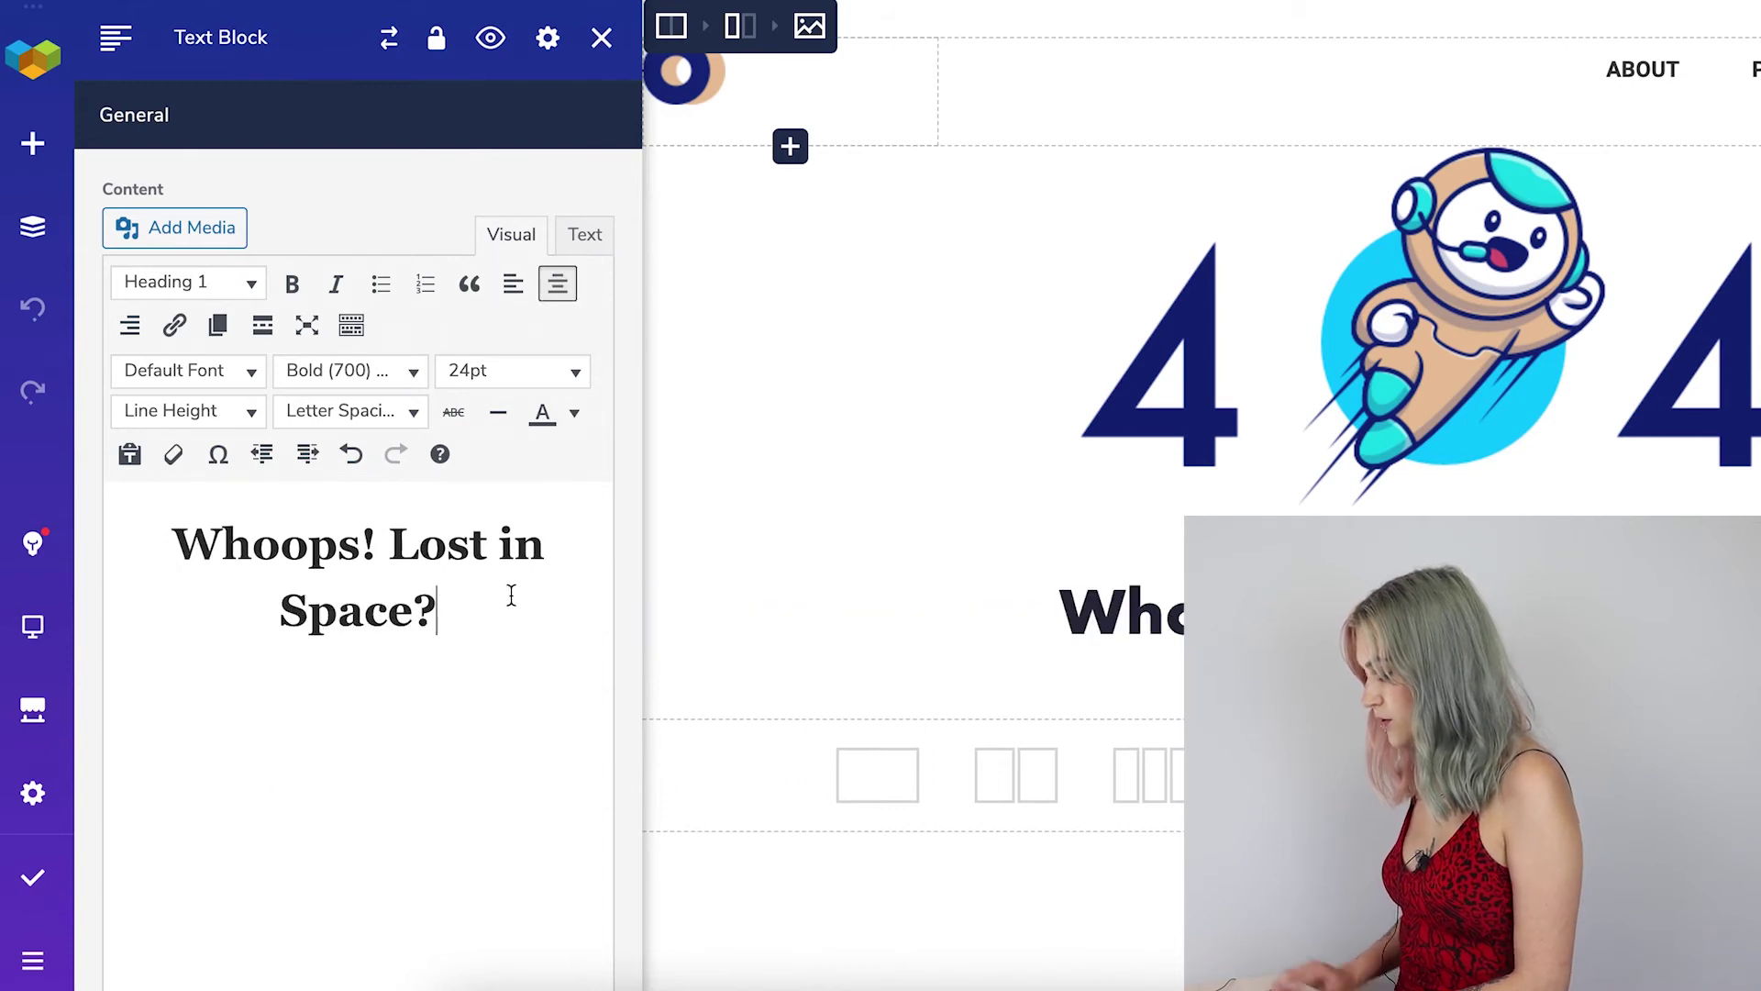
# Step: Paste the explanatory sentence as a centred paragraph beneath the heading
pyautogui.press('Return')
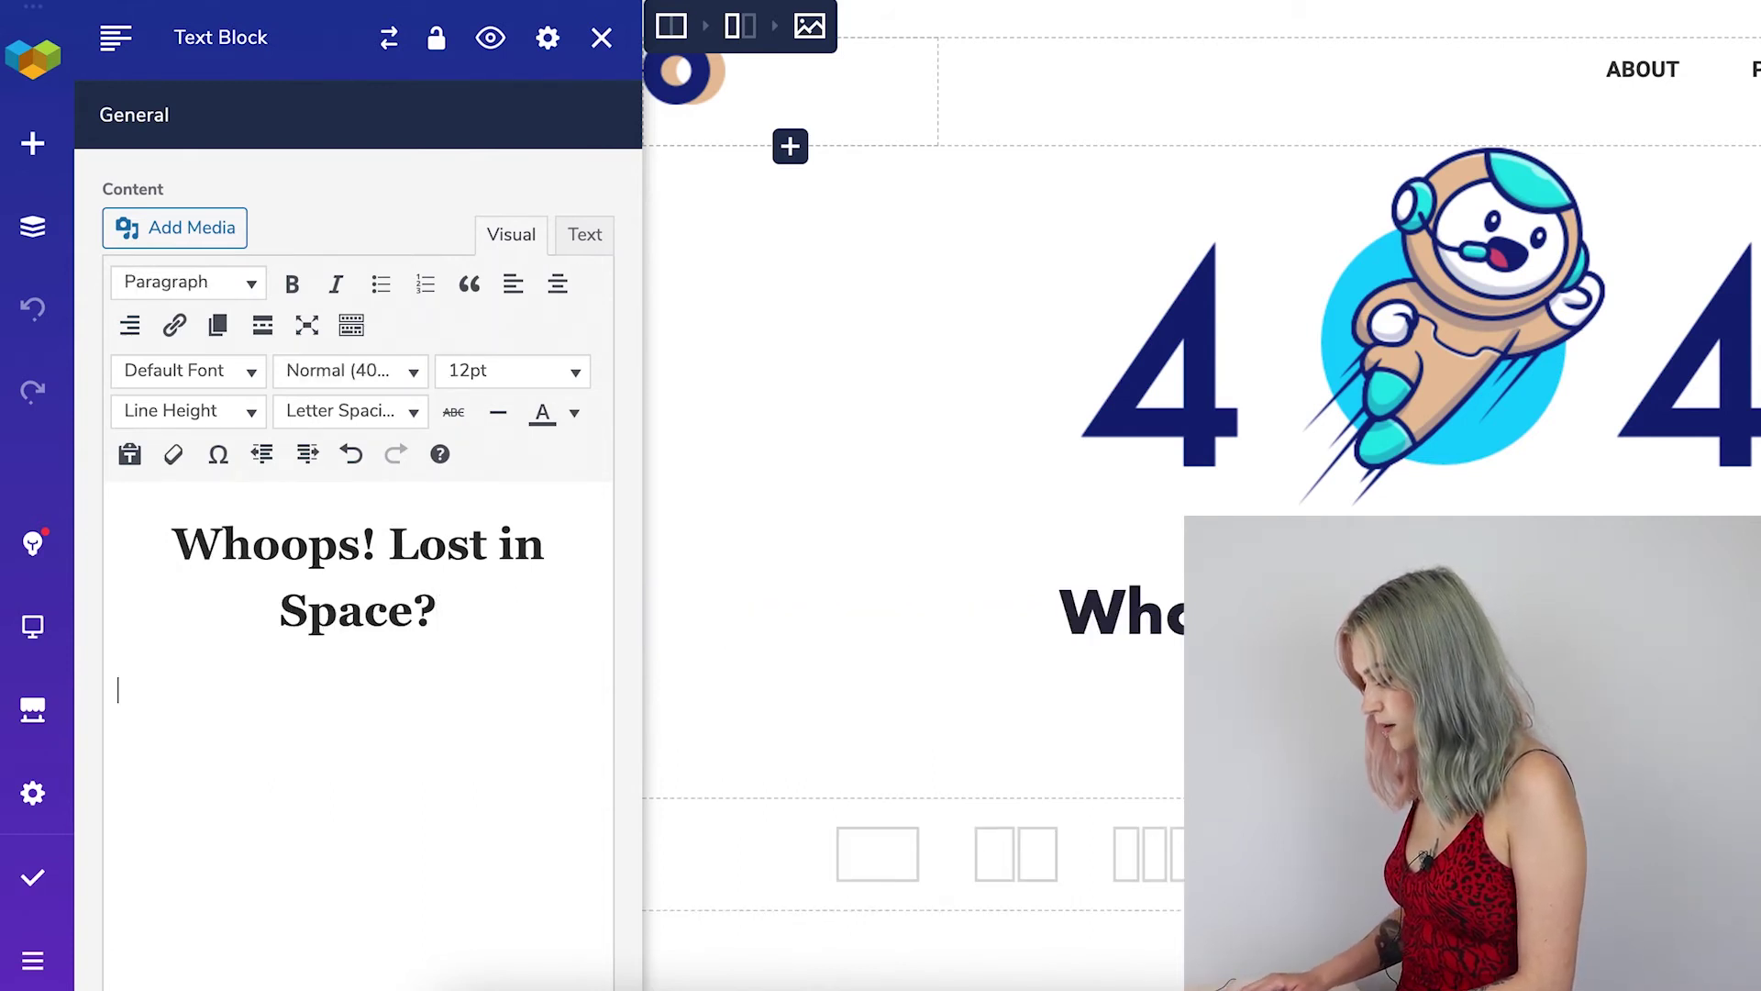
pyautogui.write("The page you're looking for doesn't exist. We suggest returning home.")
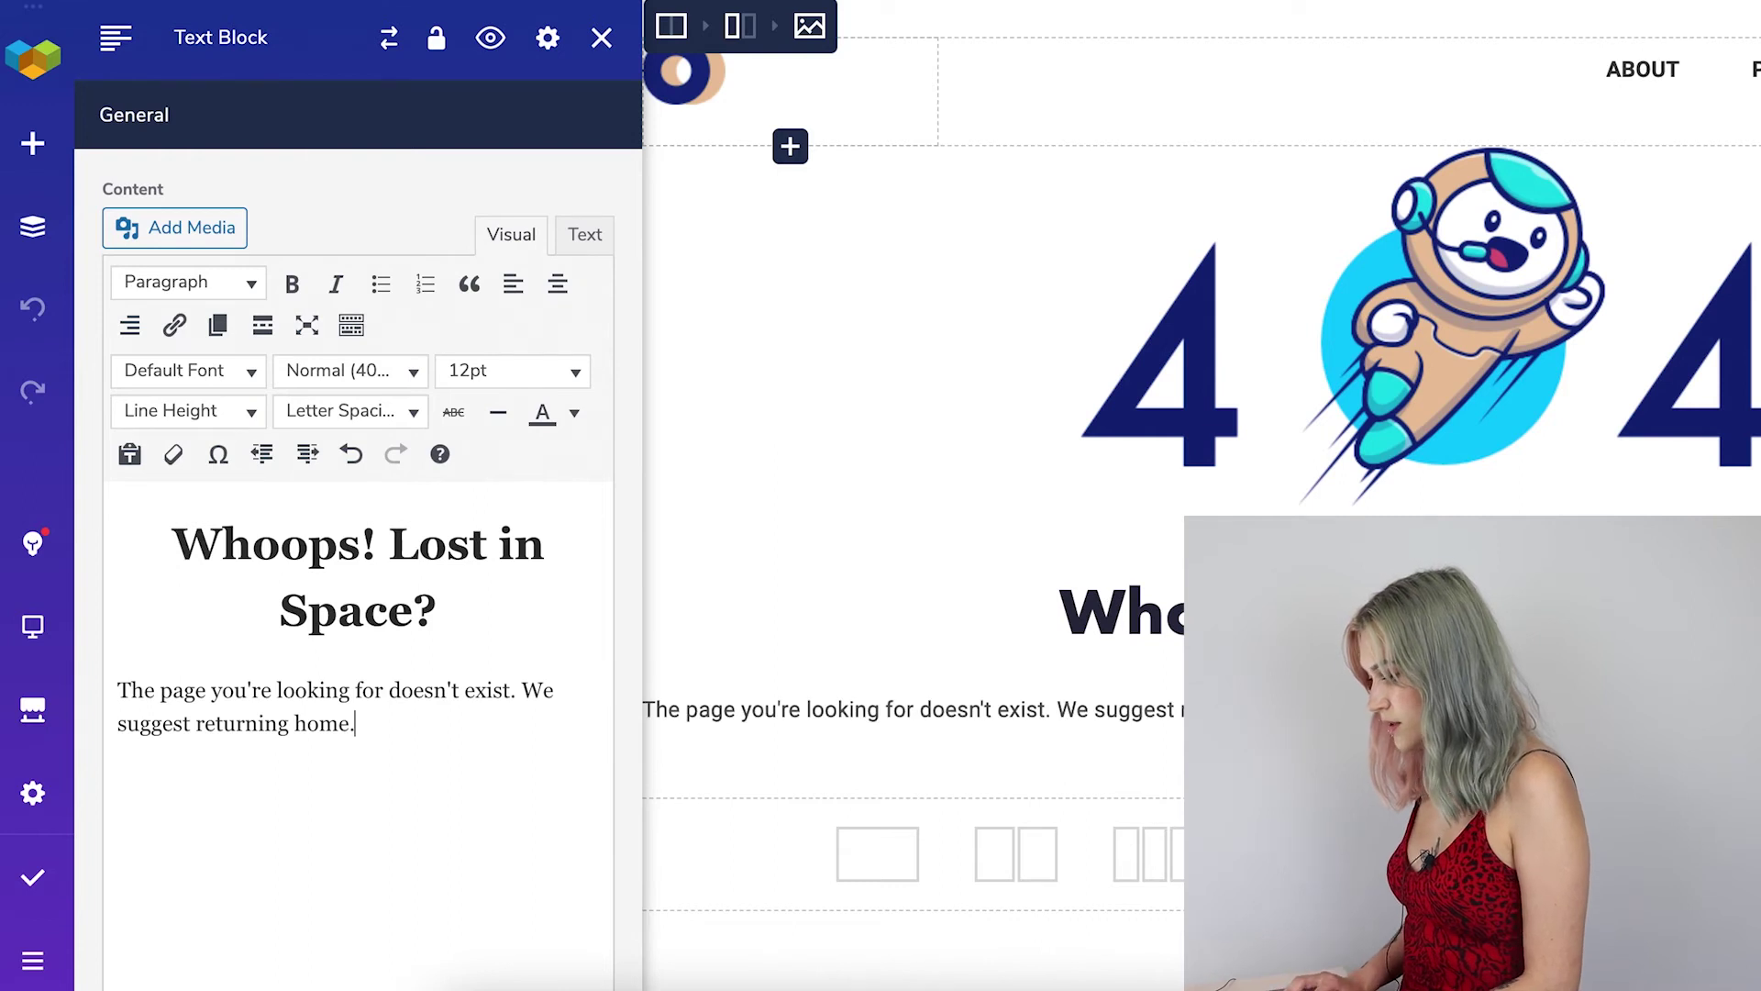
pyautogui.click(557, 285)
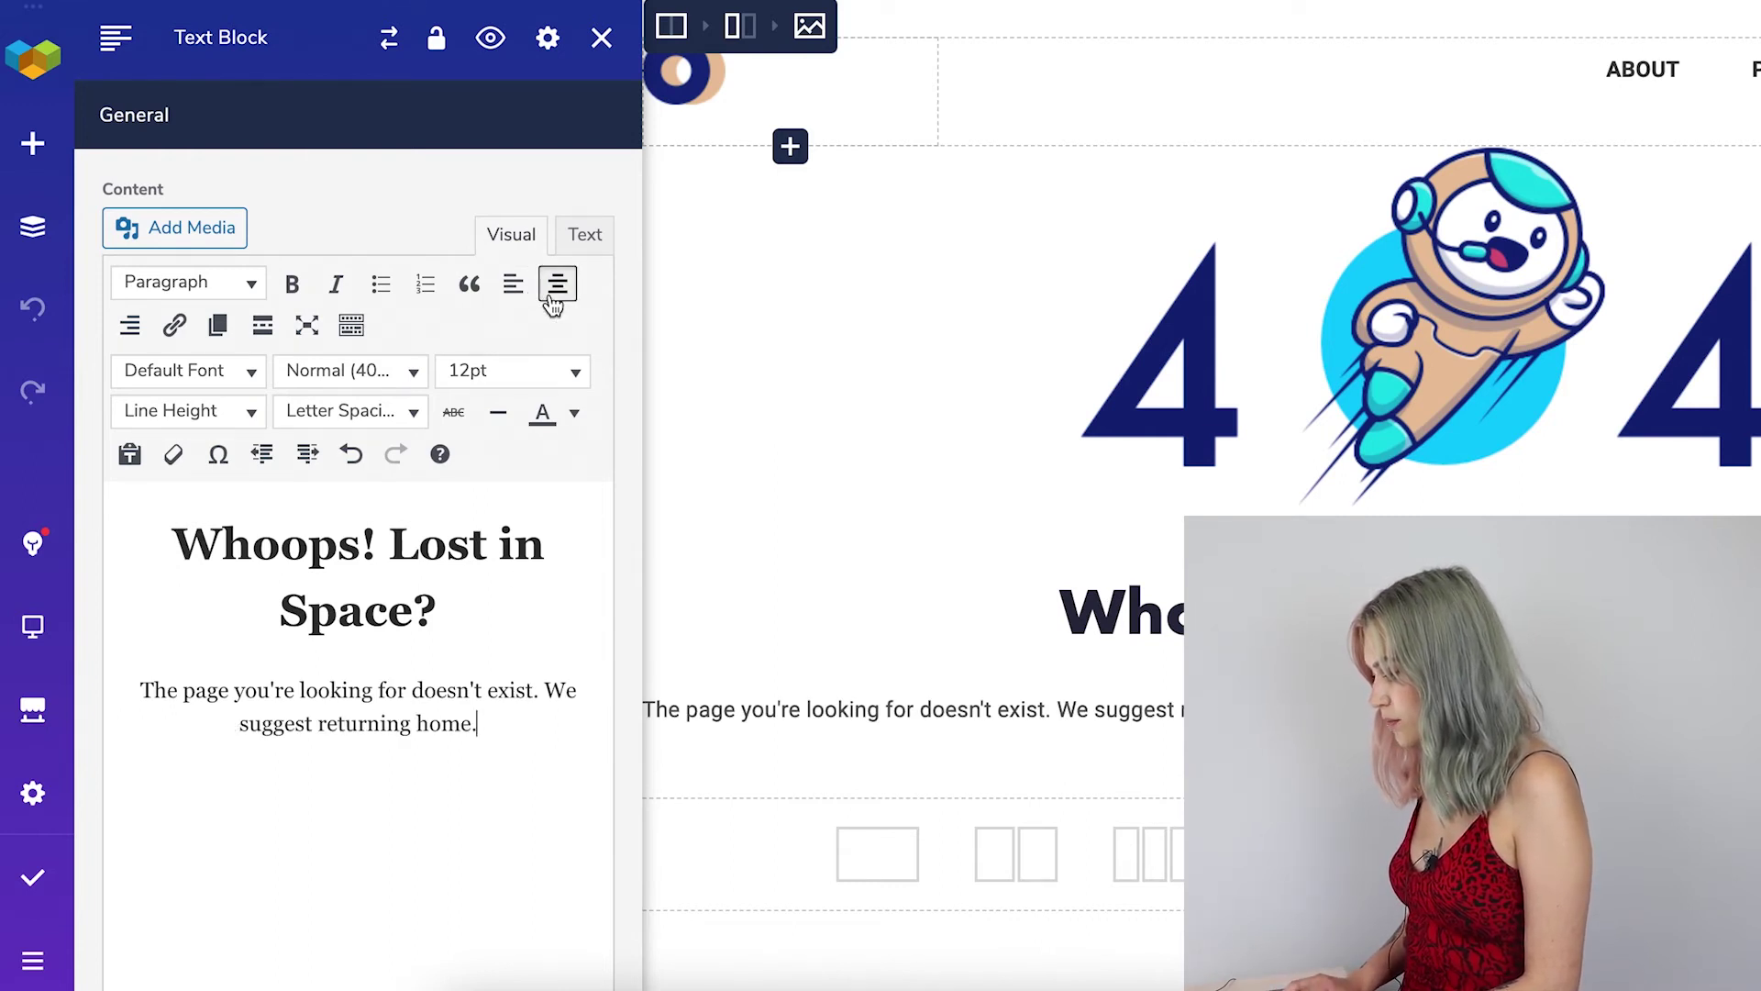
pyautogui.click(603, 39)
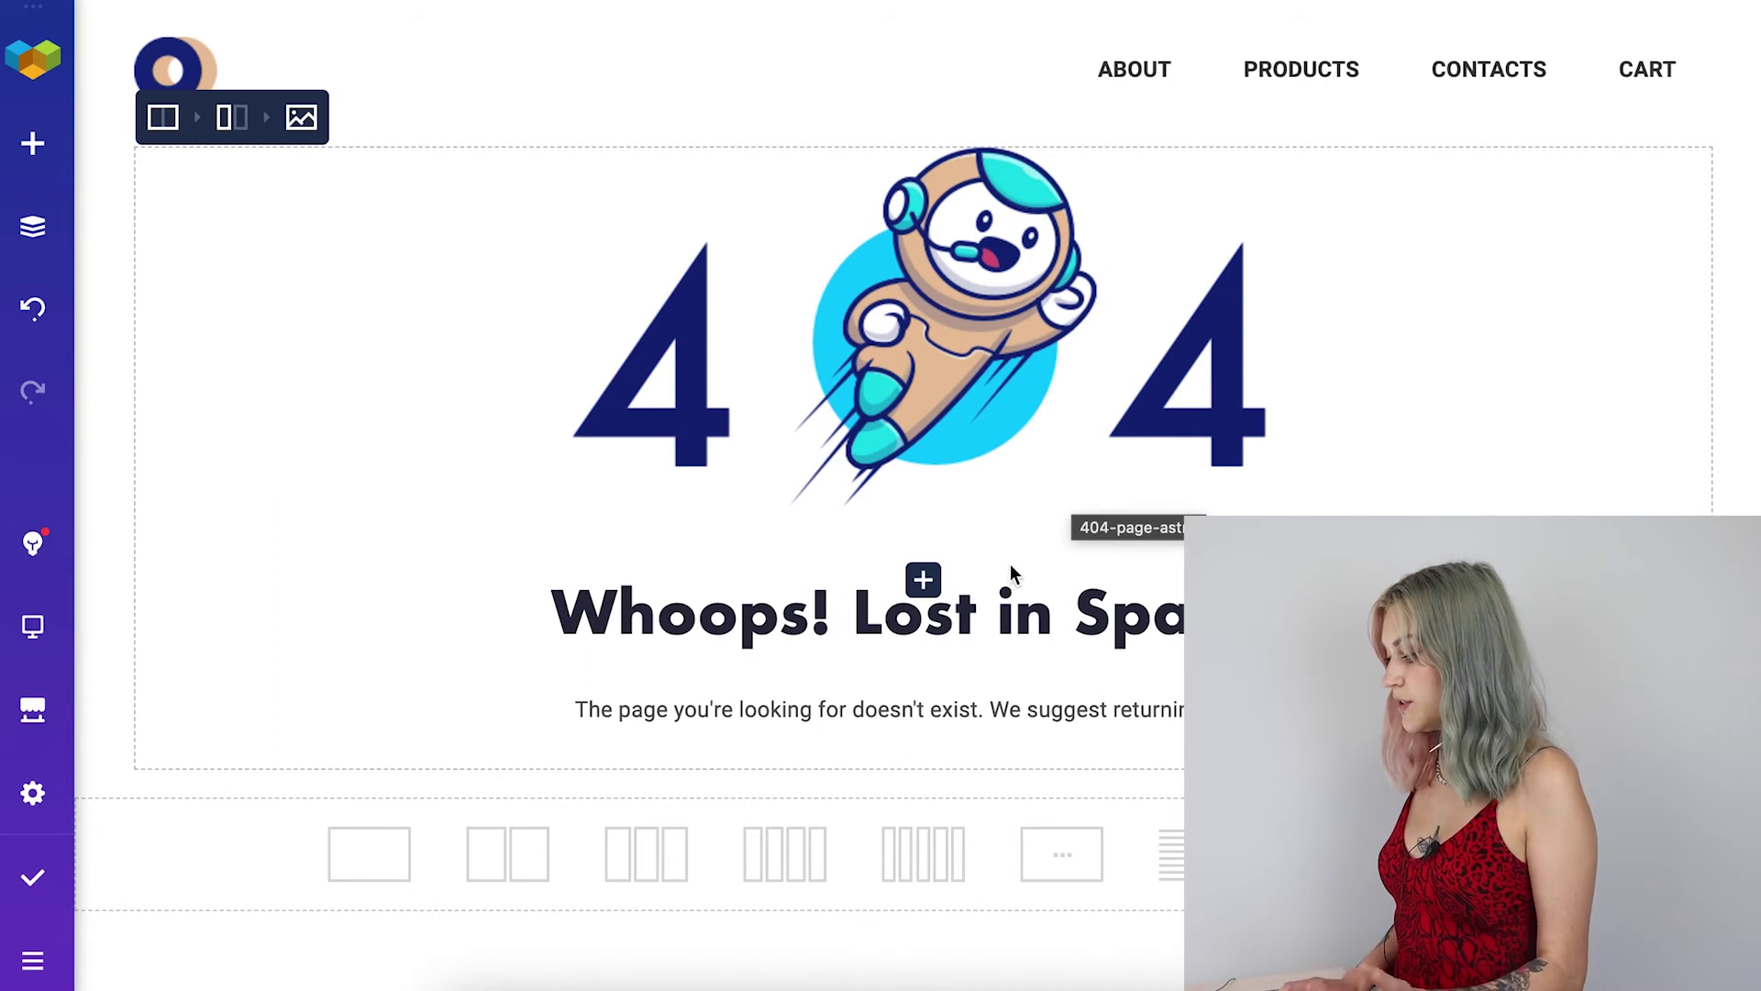
# Step: Add a Basic Button below the text and label it 'Go Home'
pyautogui.click(920, 728)
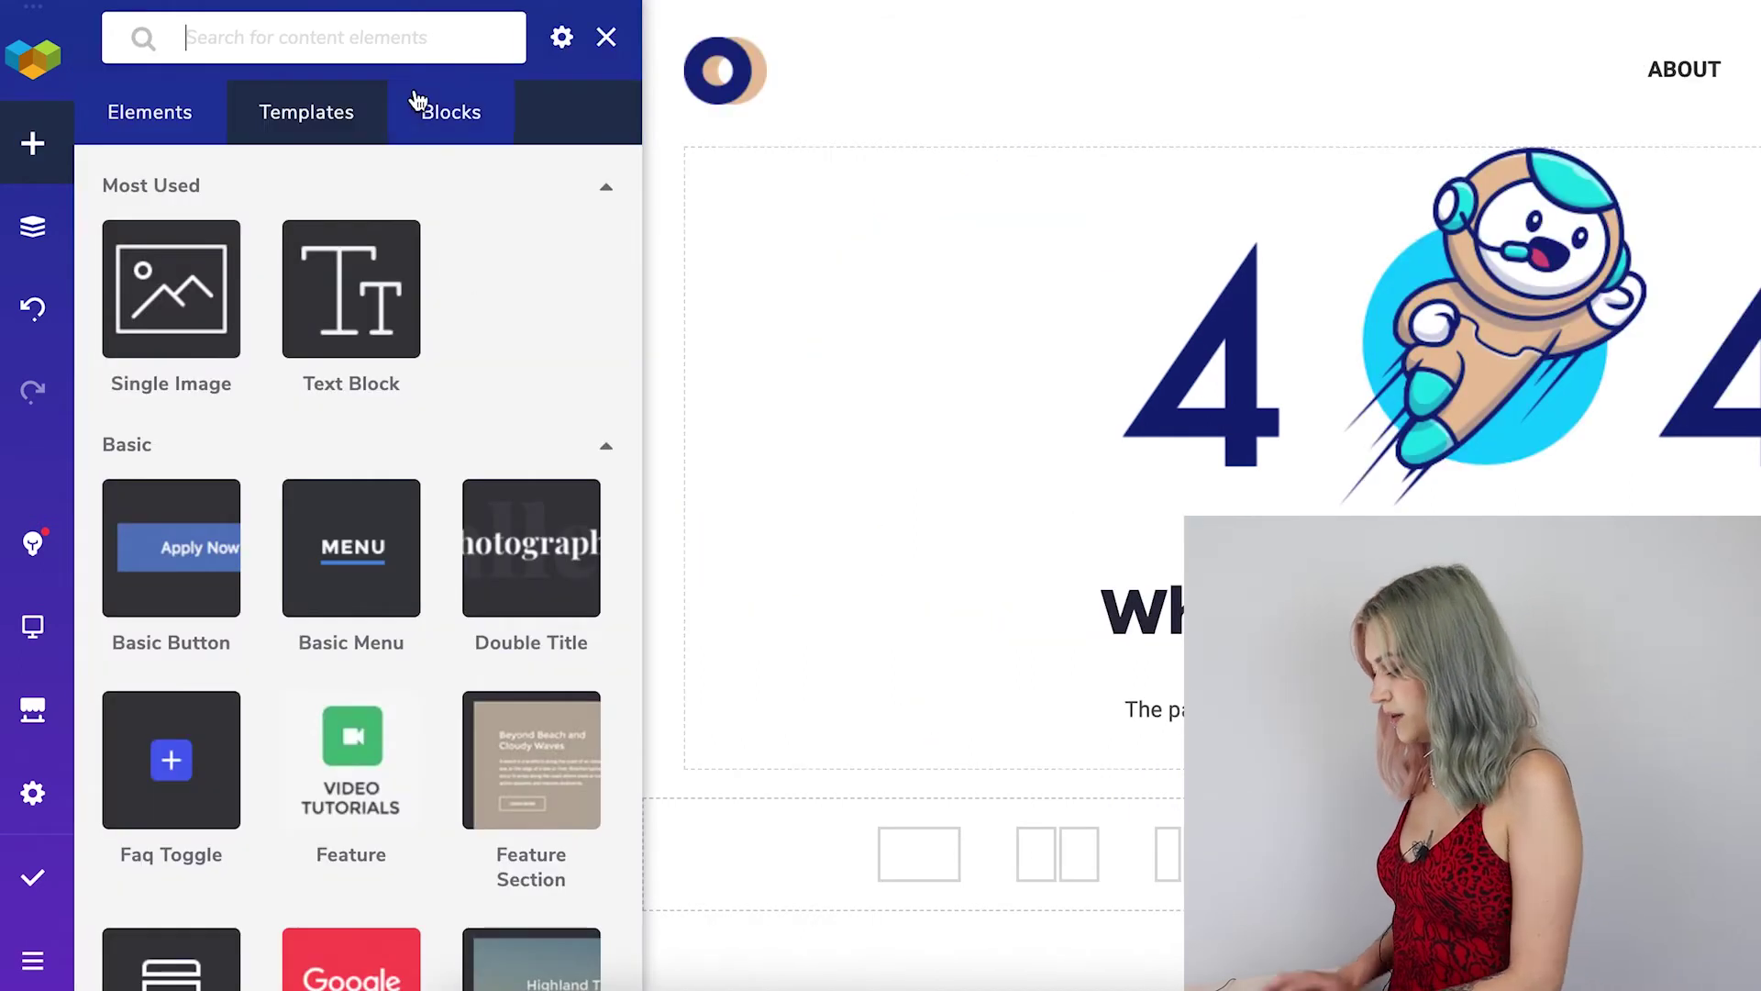
pyautogui.write('button')
pyautogui.click(532, 246)
pyautogui.moveTo(259, 225); pyautogui.dragTo(75, 222)
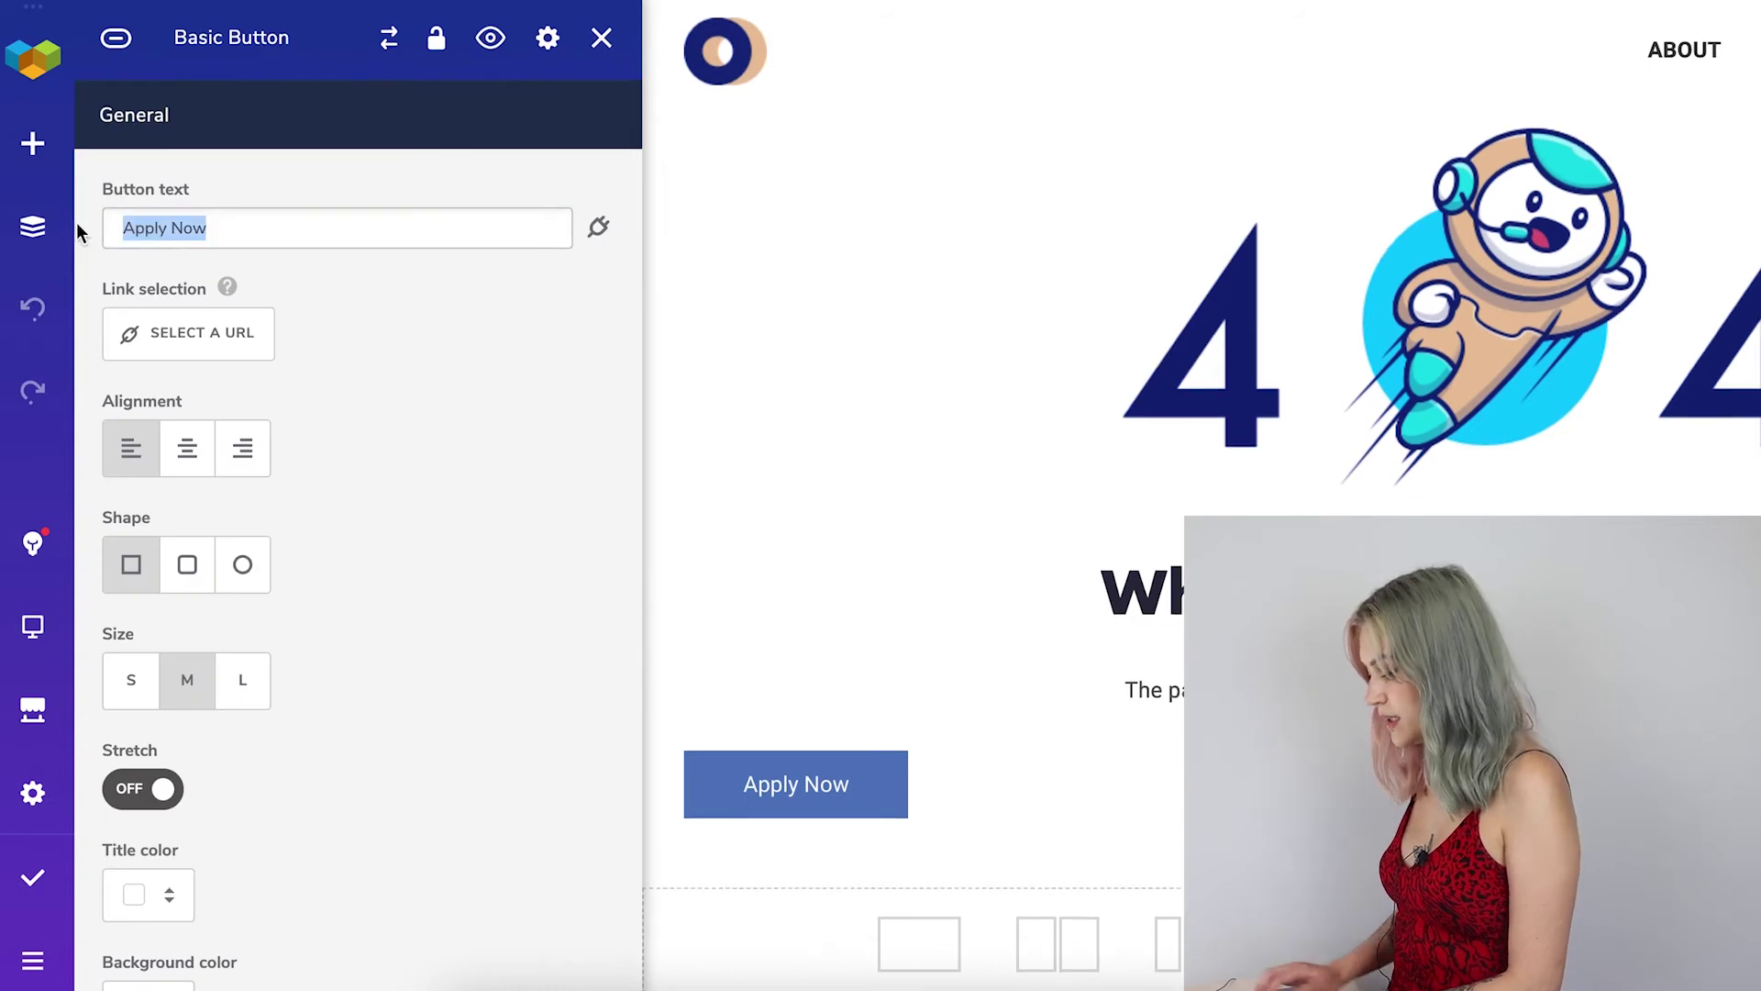
pyautogui.write('Go Homee')
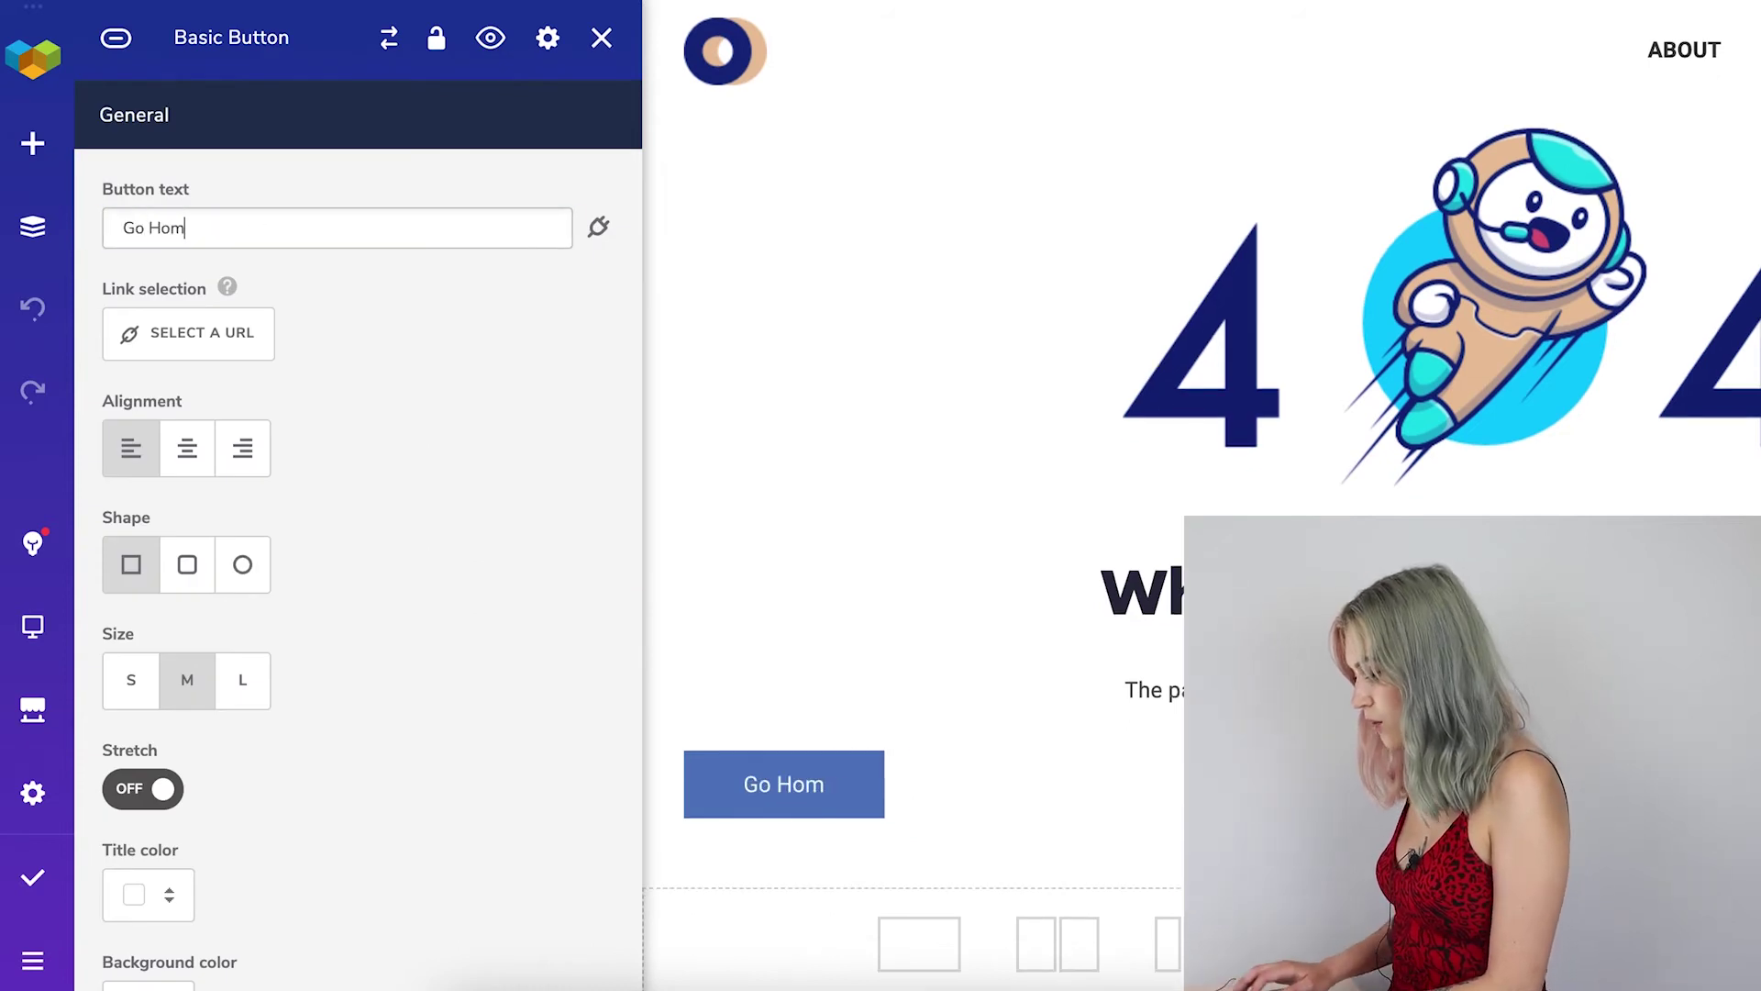
pyautogui.press('BackSpace')
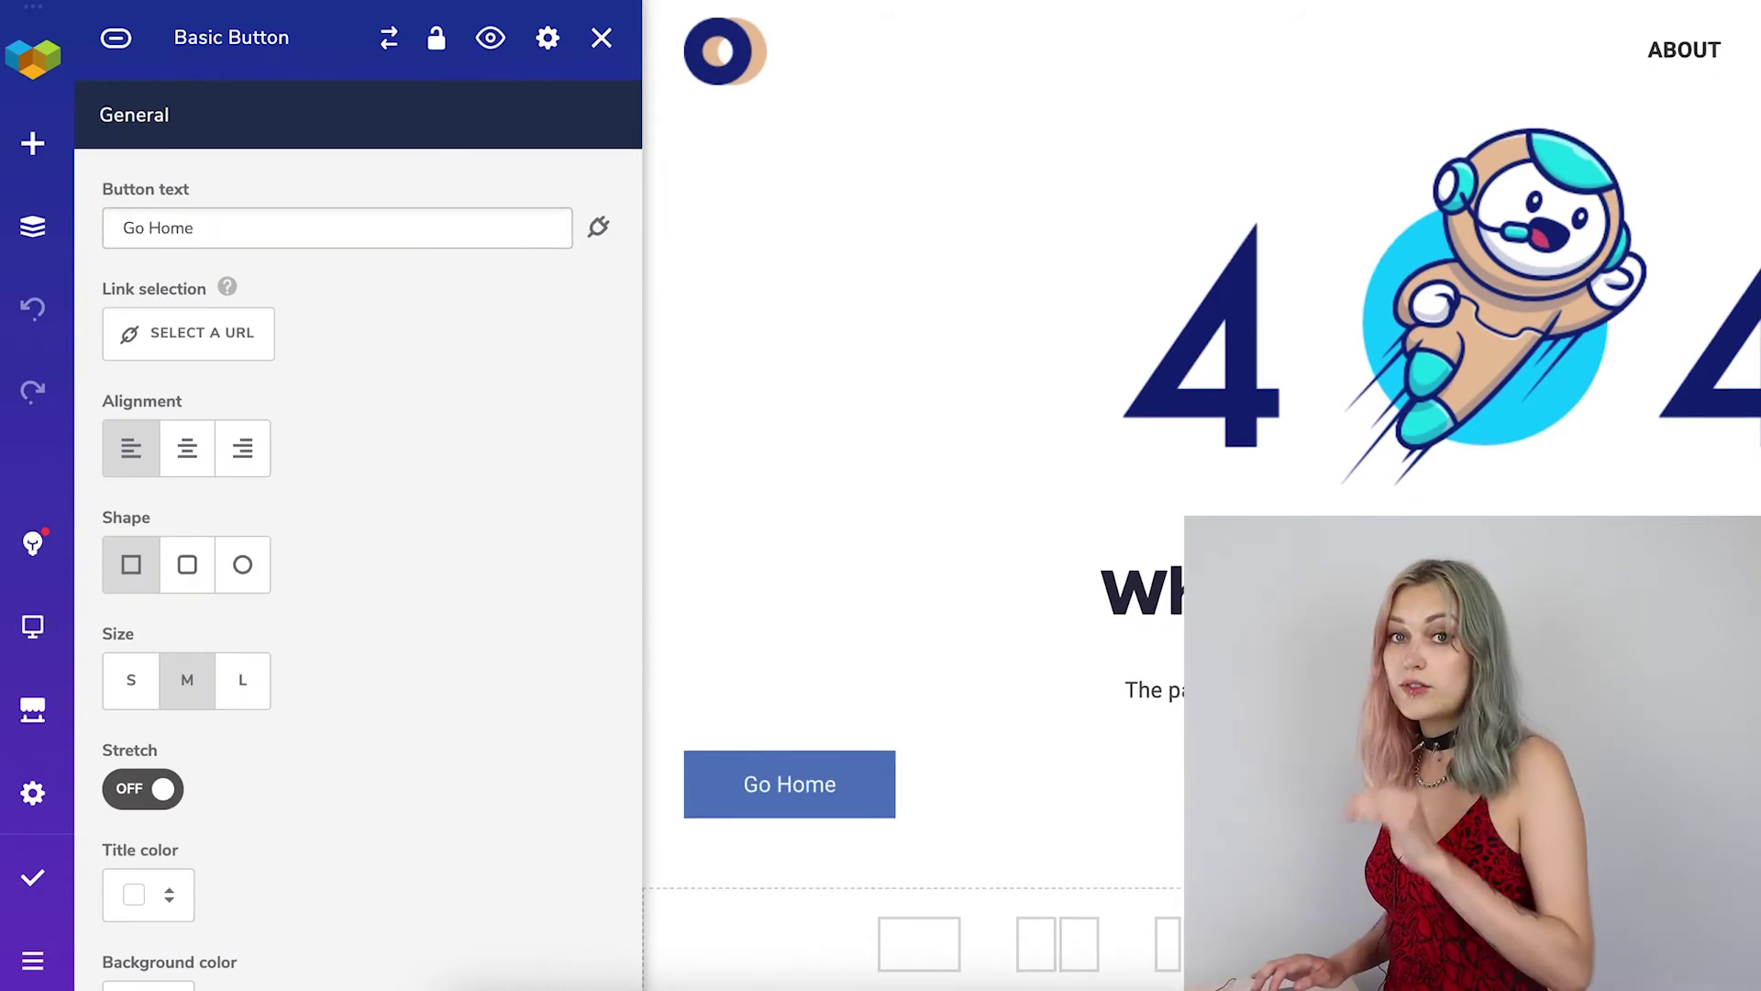
# Step: Link the button to visualcomposer.com
pyautogui.click(231, 345)
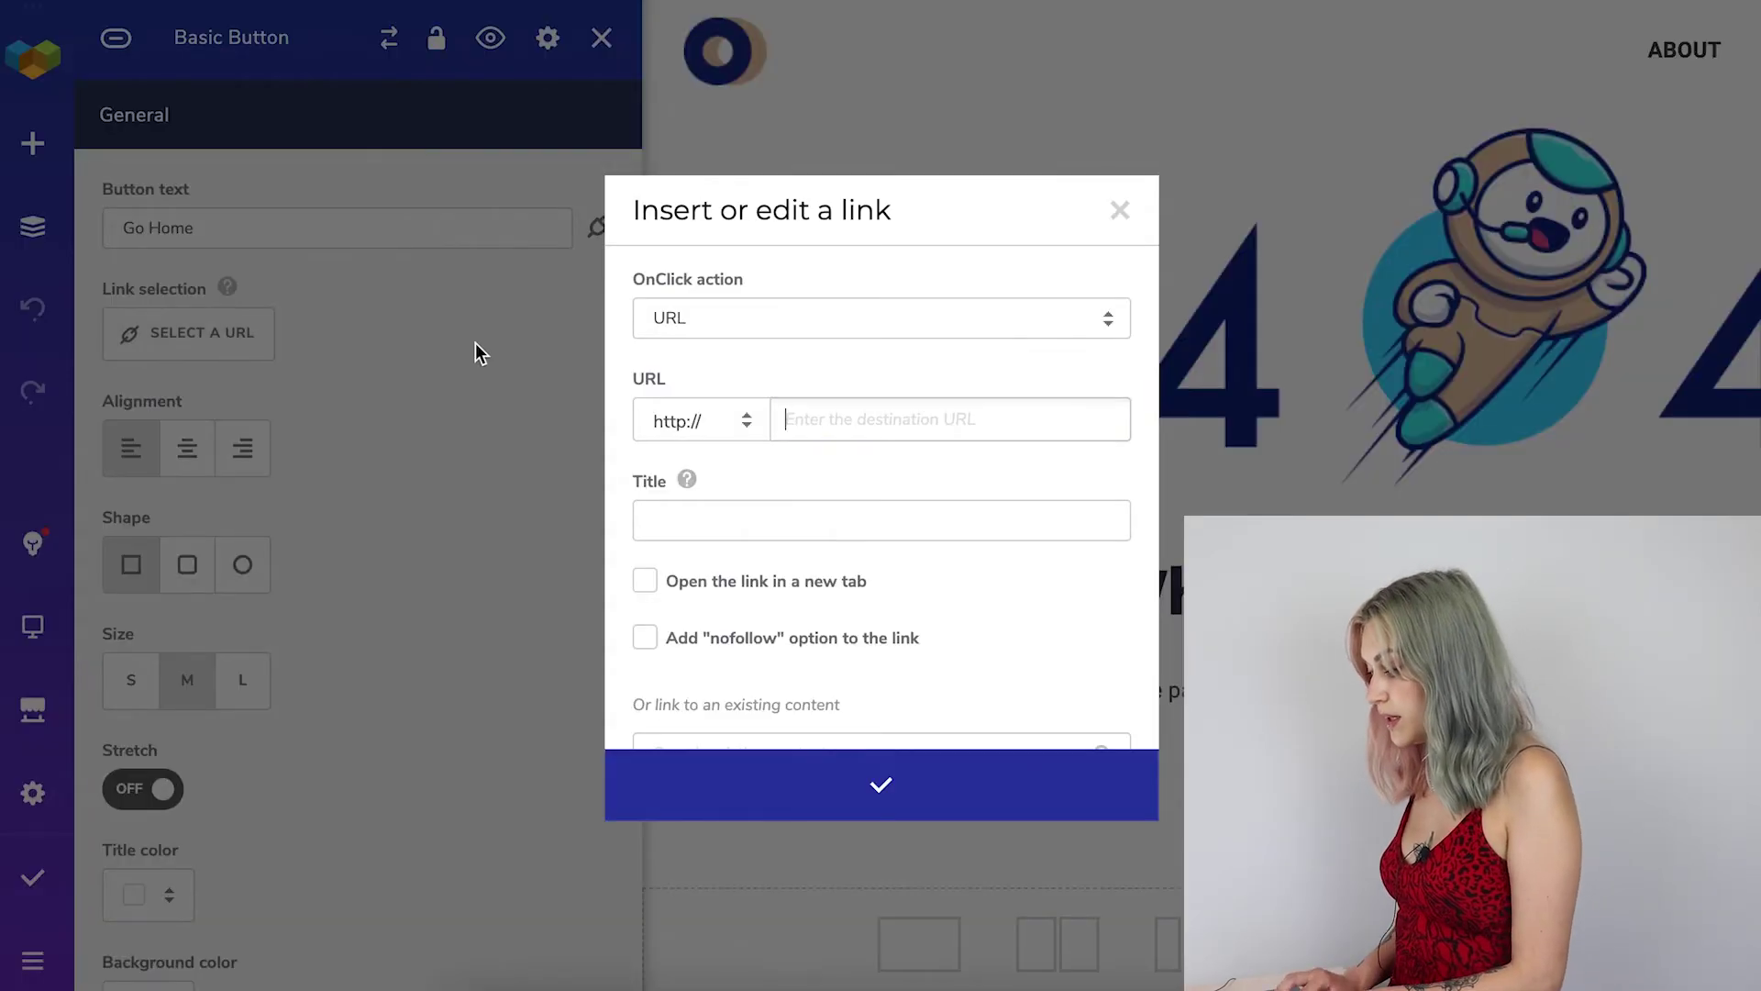
pyautogui.click(800, 419)
pyautogui.write('visualcomposer.com')
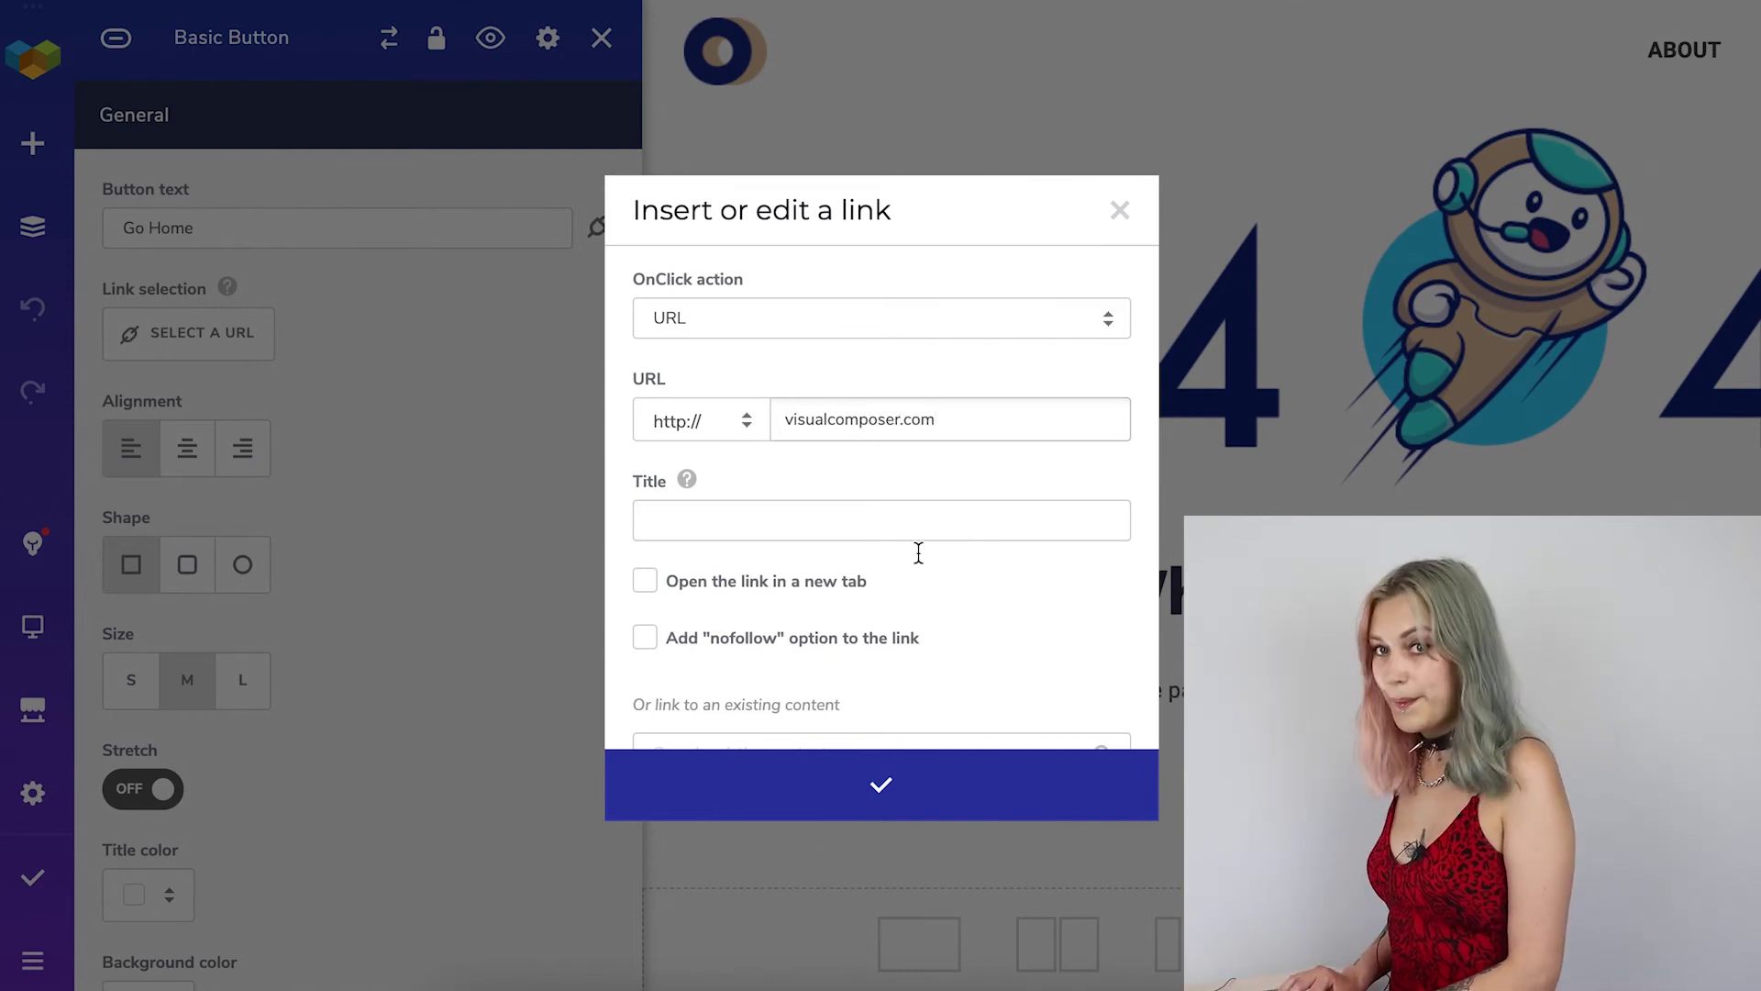
pyautogui.click(883, 782)
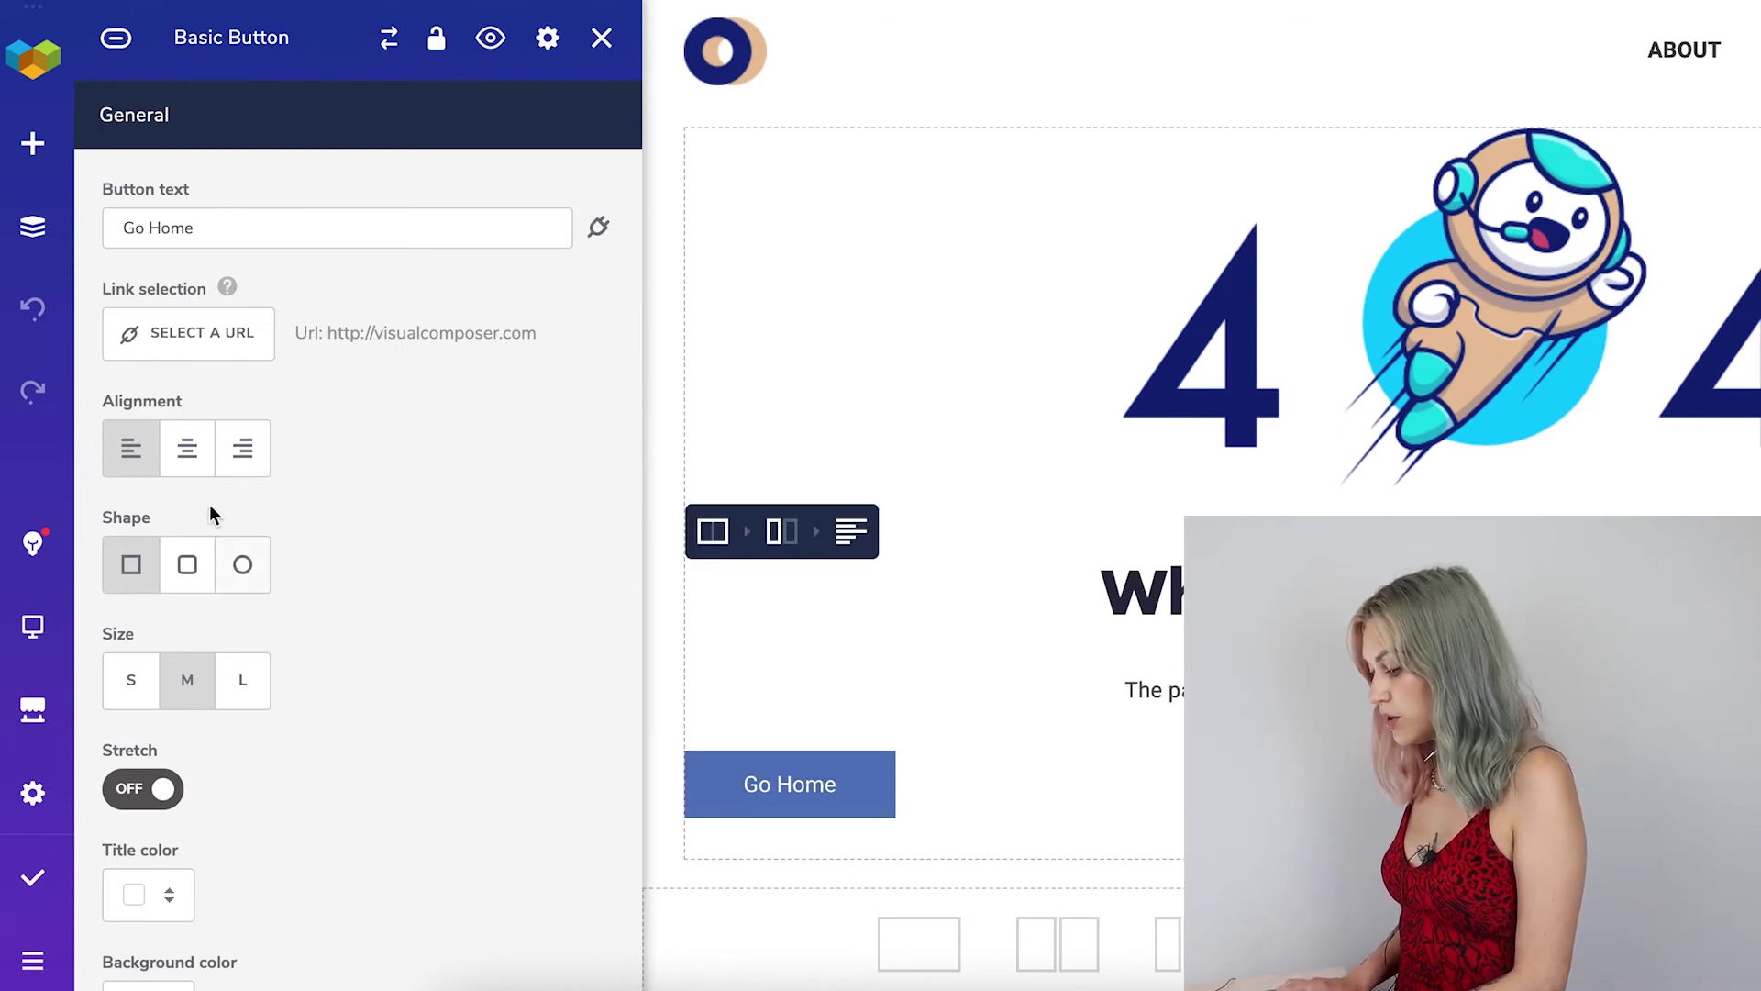
# Step: Centre the button and paste the cyan hex value as its background colour
pyautogui.click(187, 448)
pyautogui.scroll(-4, 497, 680)
pyautogui.rightClick(497, 680)
pyautogui.press('Escape')
pyautogui.click(129, 615)
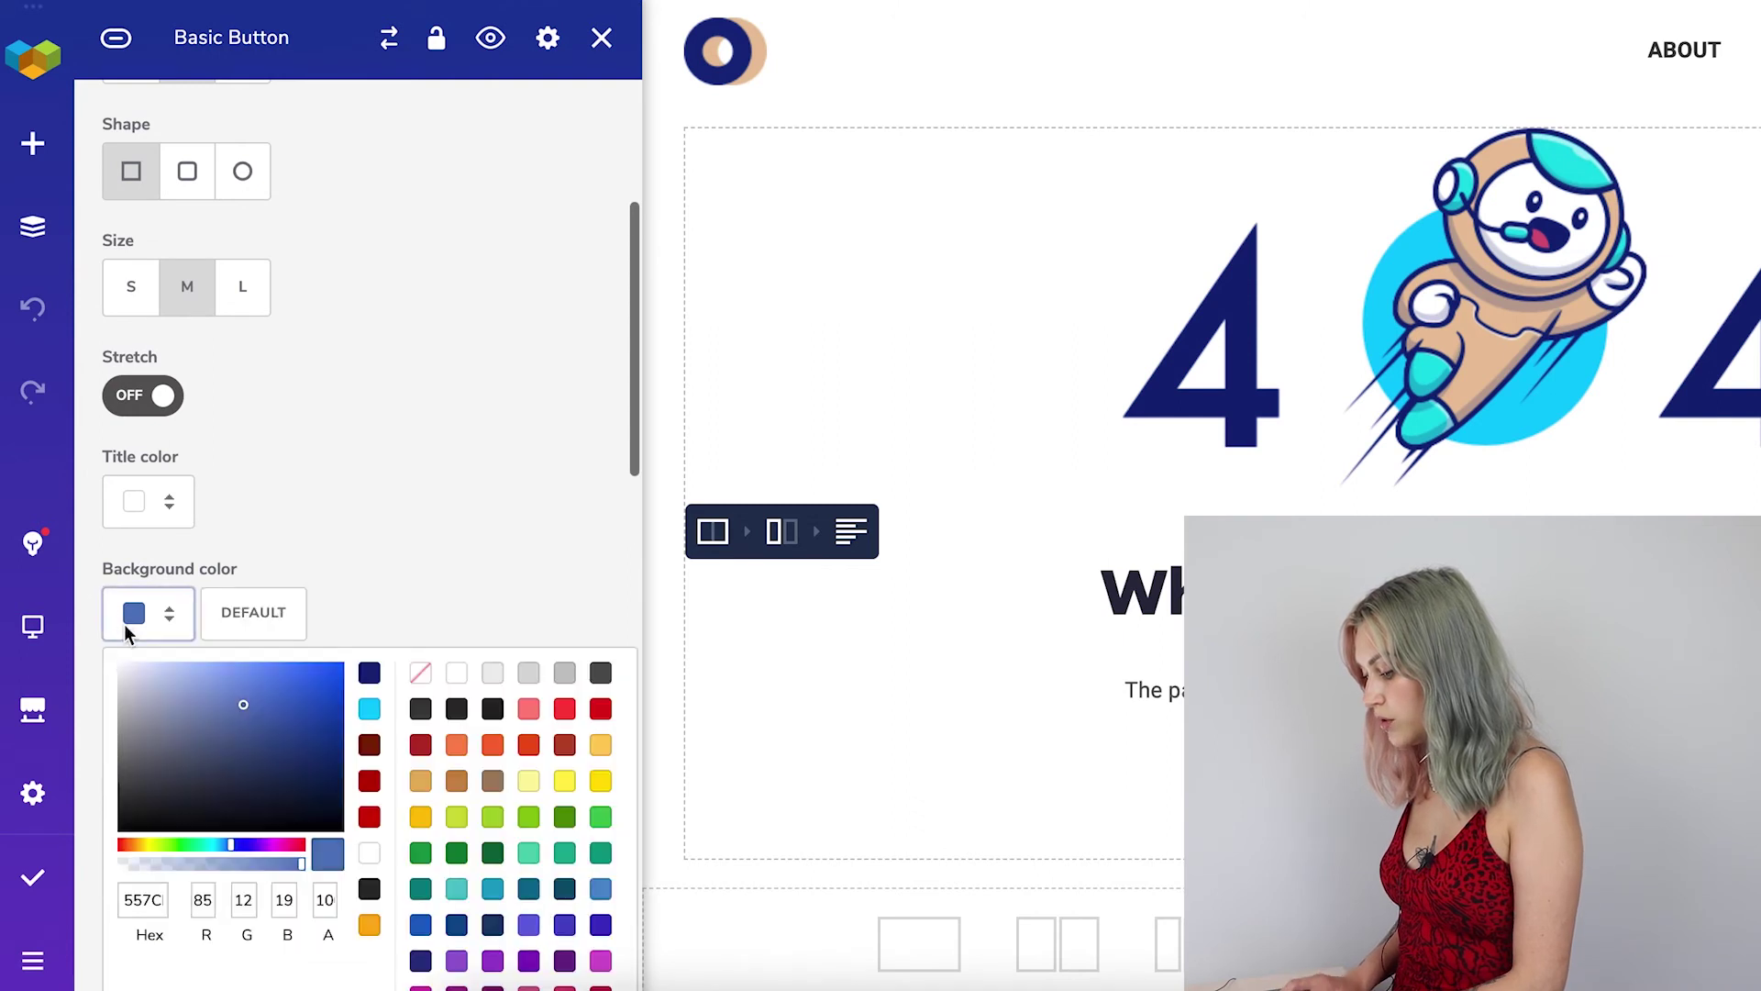
pyautogui.click(145, 904)
pyautogui.write('00CEFF')
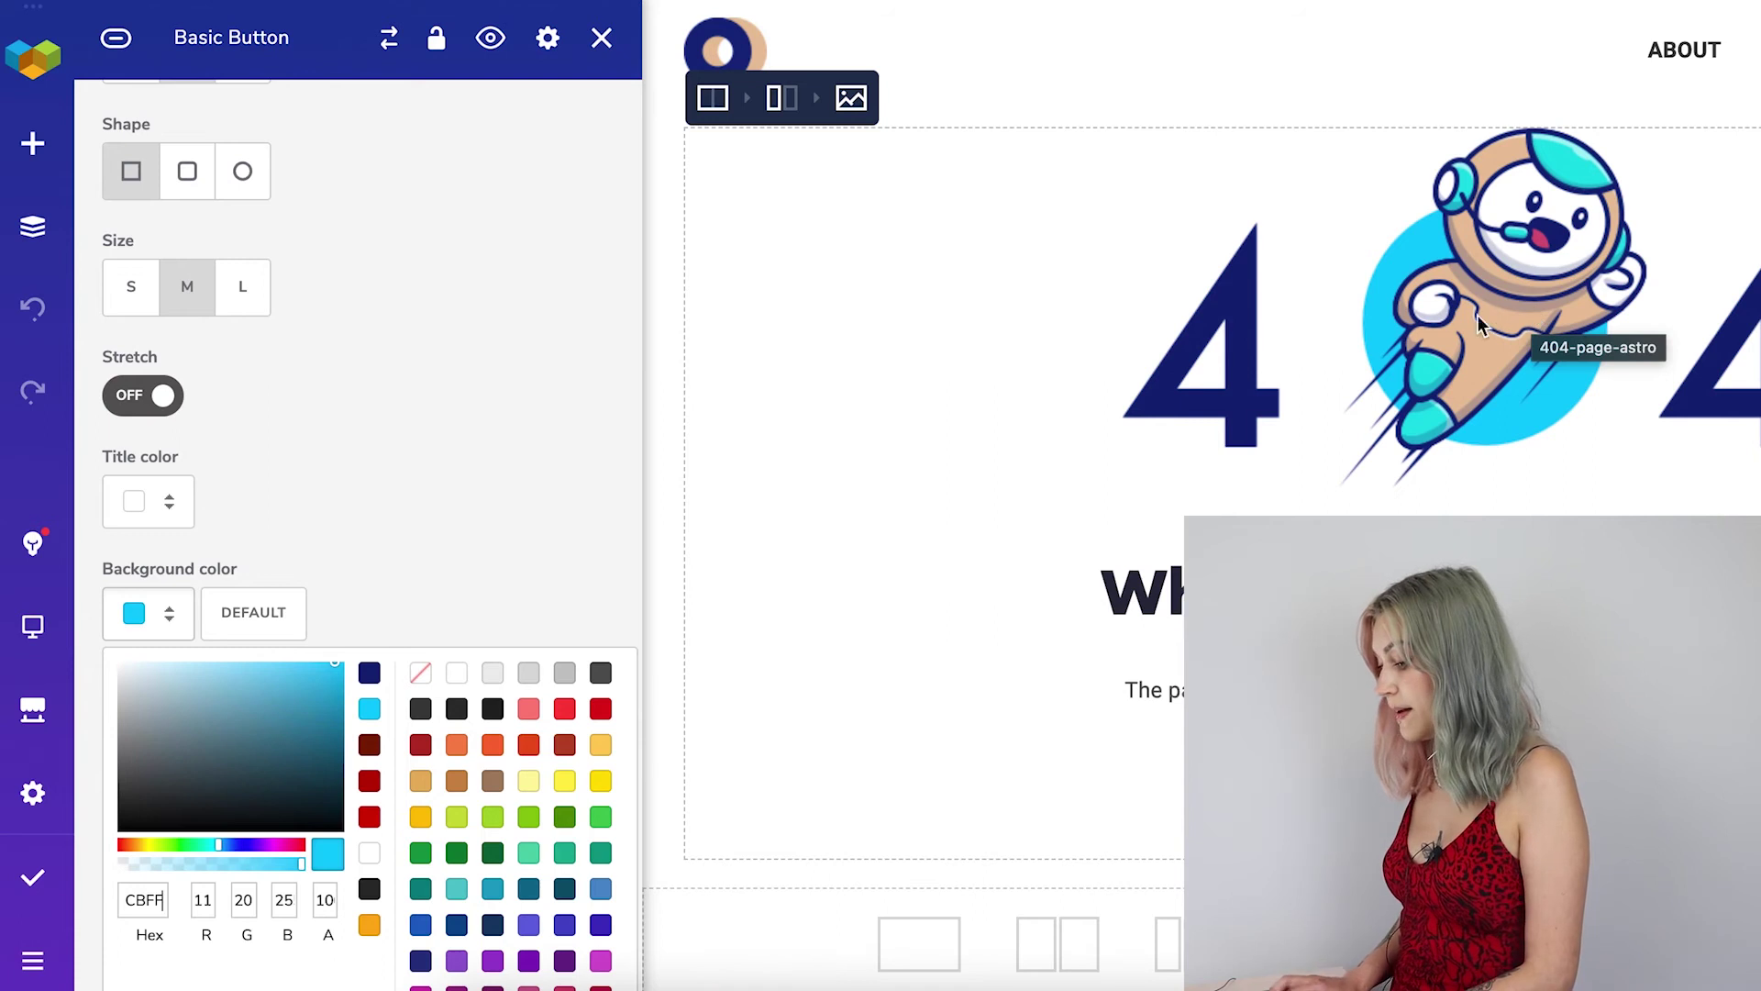
# Step: Switch the button to the fully rounded circle shape
pyautogui.click(242, 172)
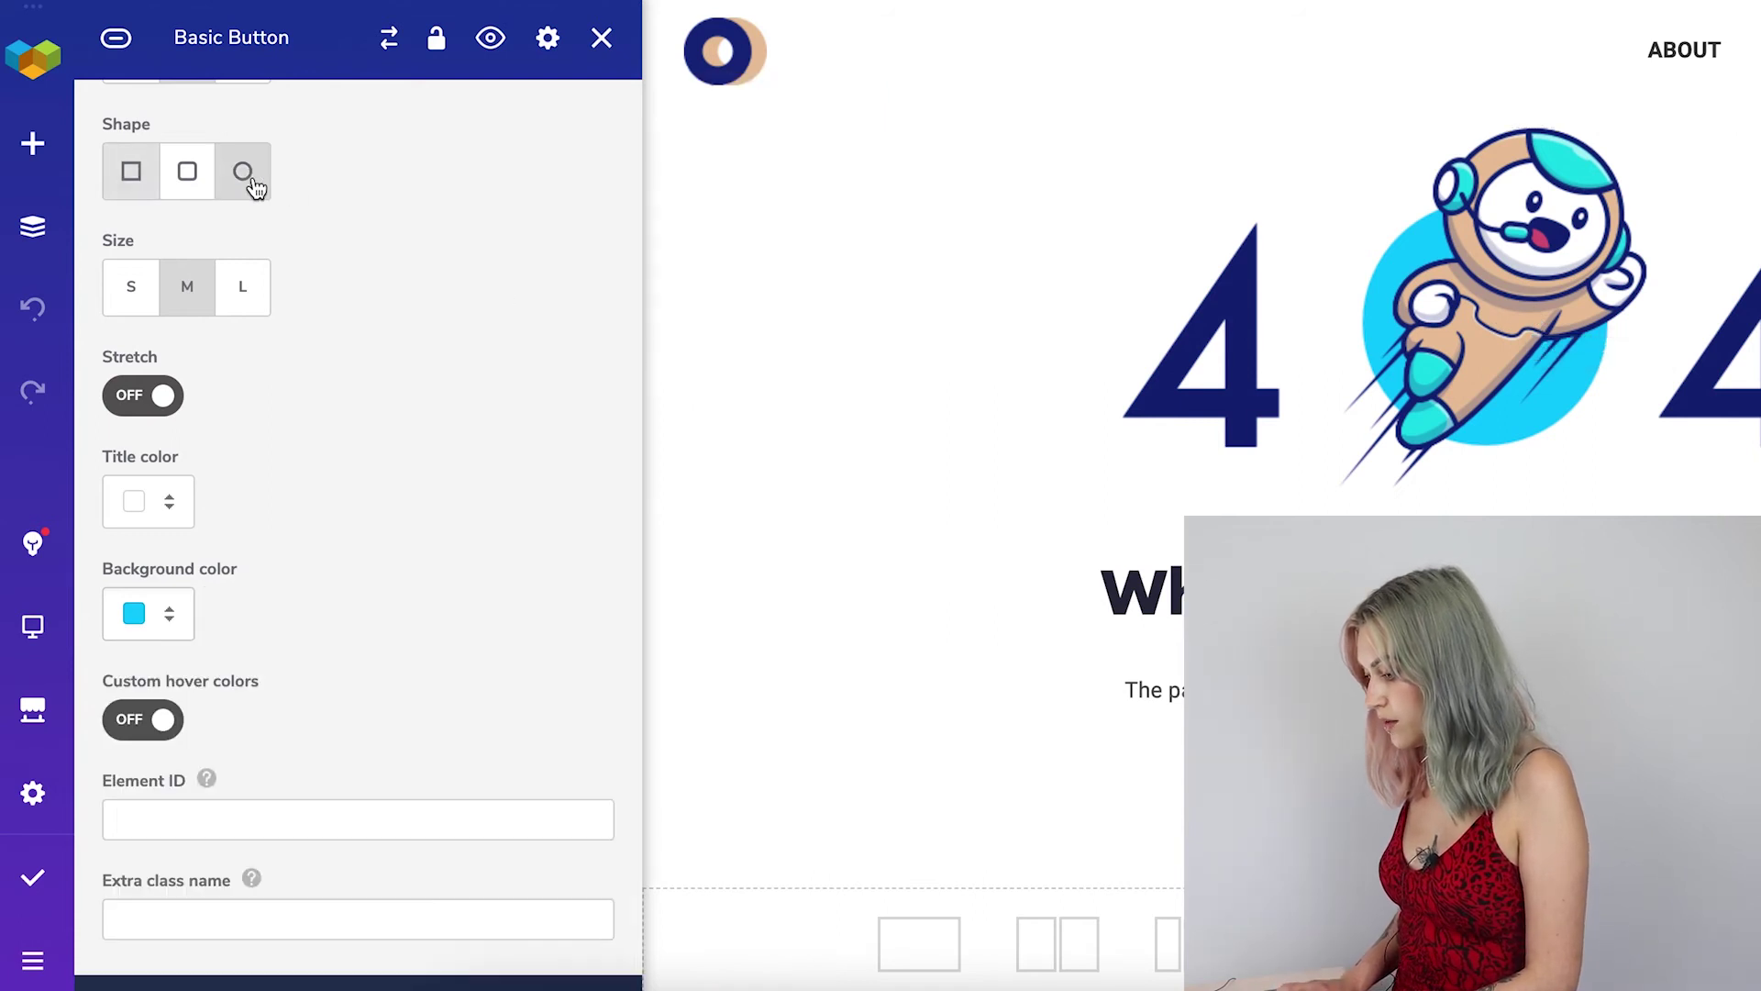
pyautogui.scroll(2, 464, 318)
pyautogui.rightClick(464, 312)
pyautogui.press('Escape')
pyautogui.scroll(3, 460, 382)
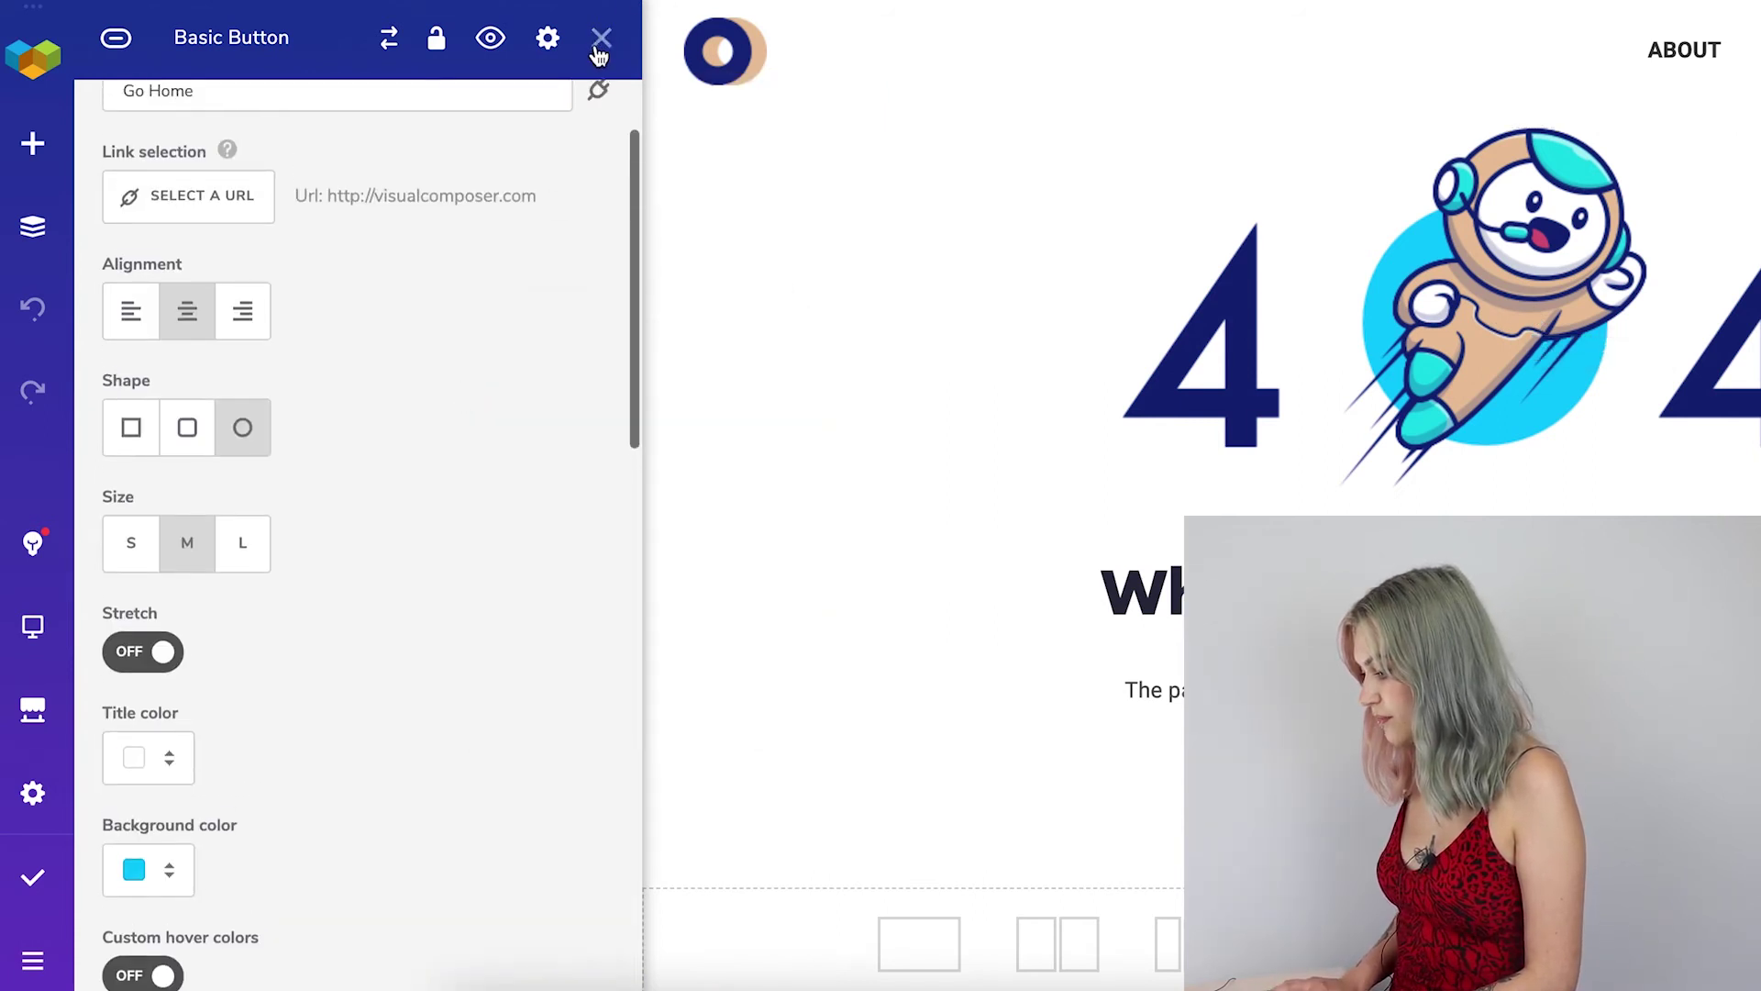
pyautogui.click(598, 46)
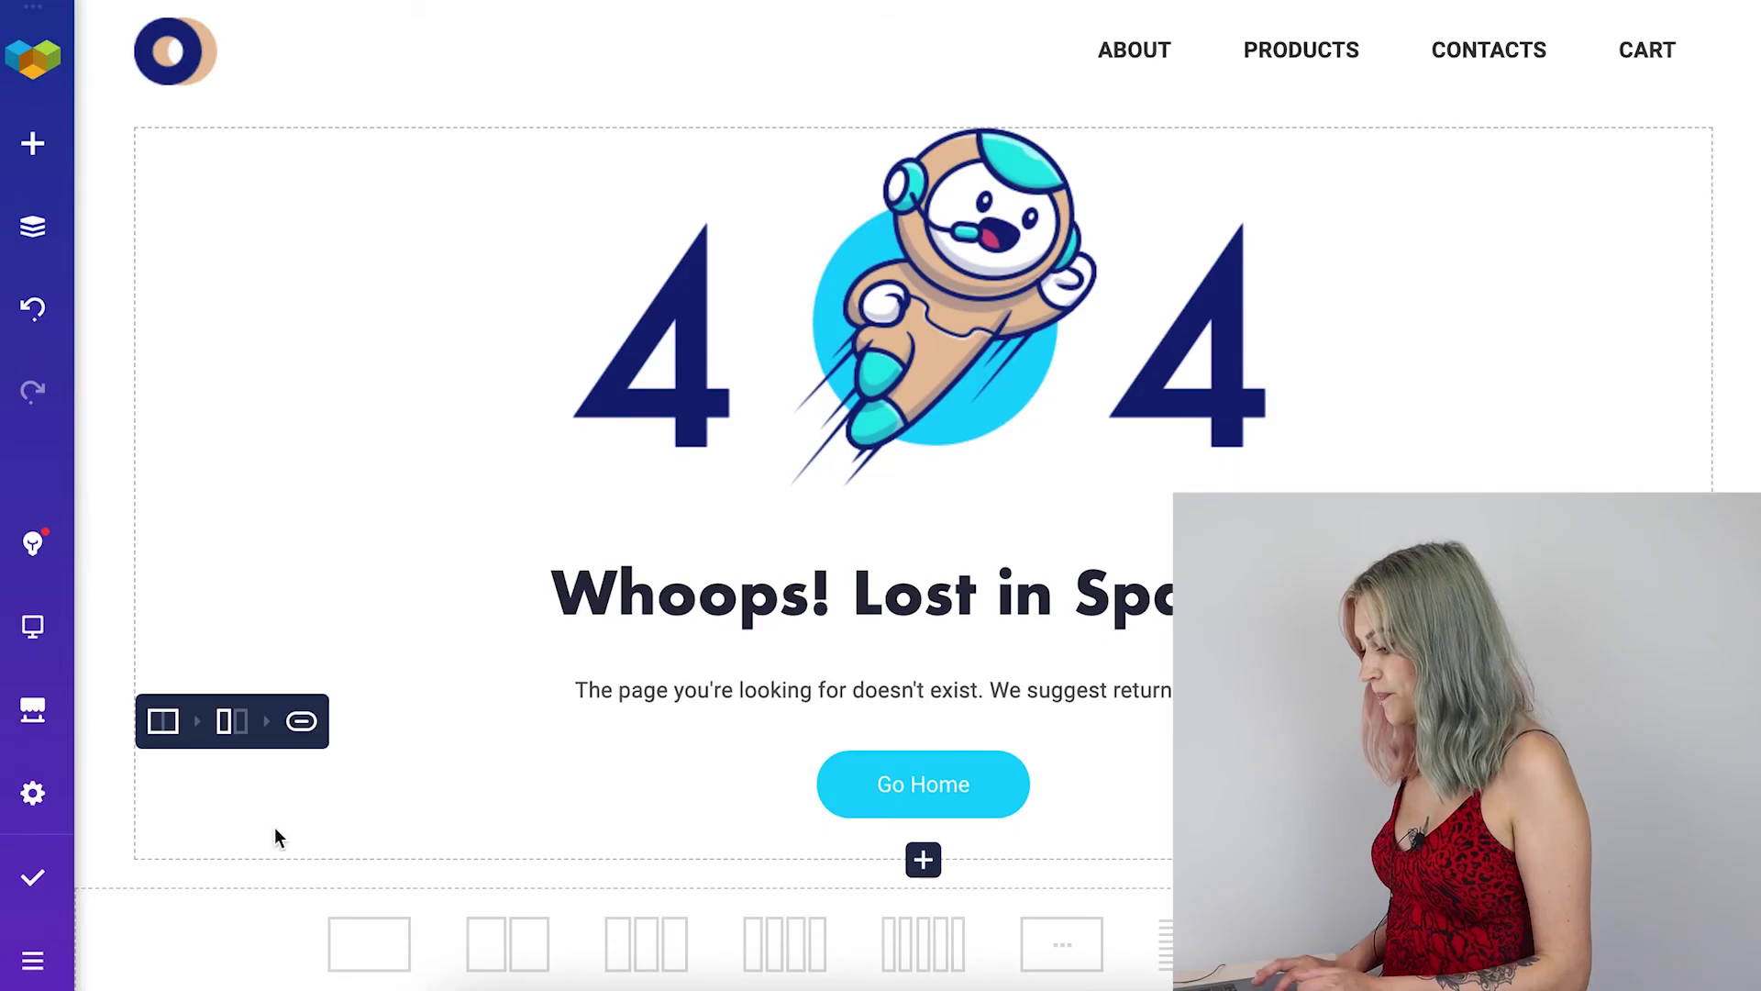
# Step: Publish the 404 Page and go back to its WordPress editor
pyautogui.click(32, 874)
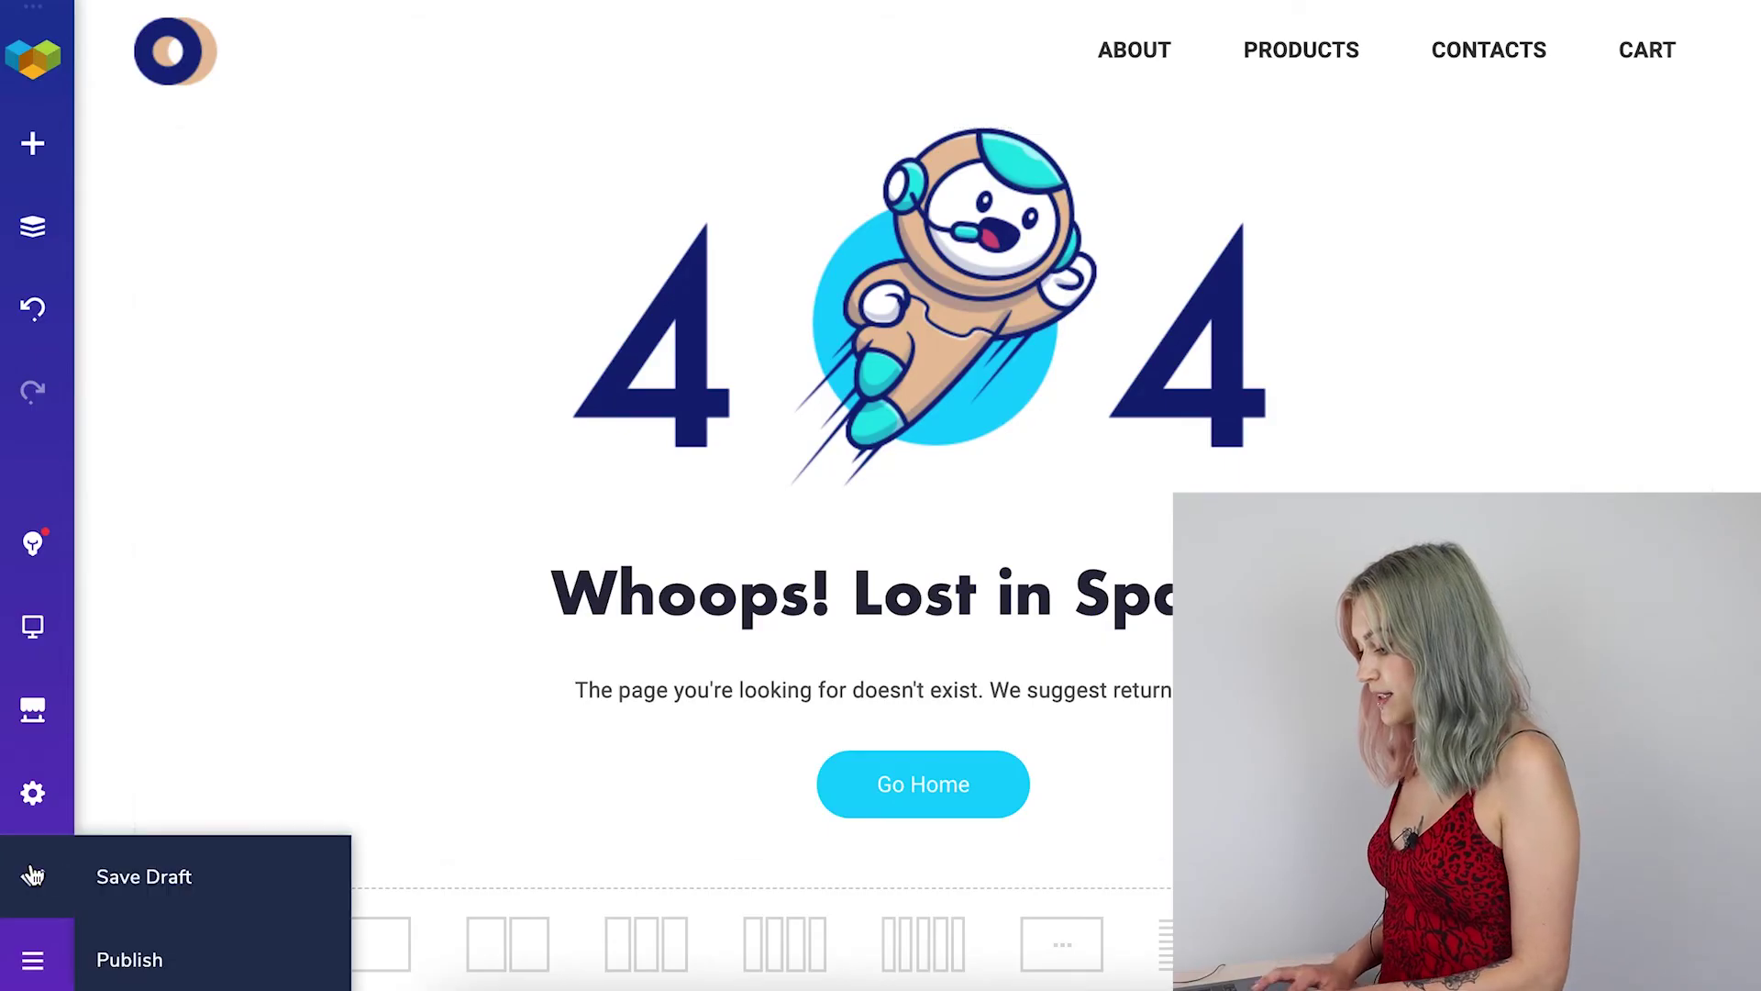
pyautogui.click(170, 977)
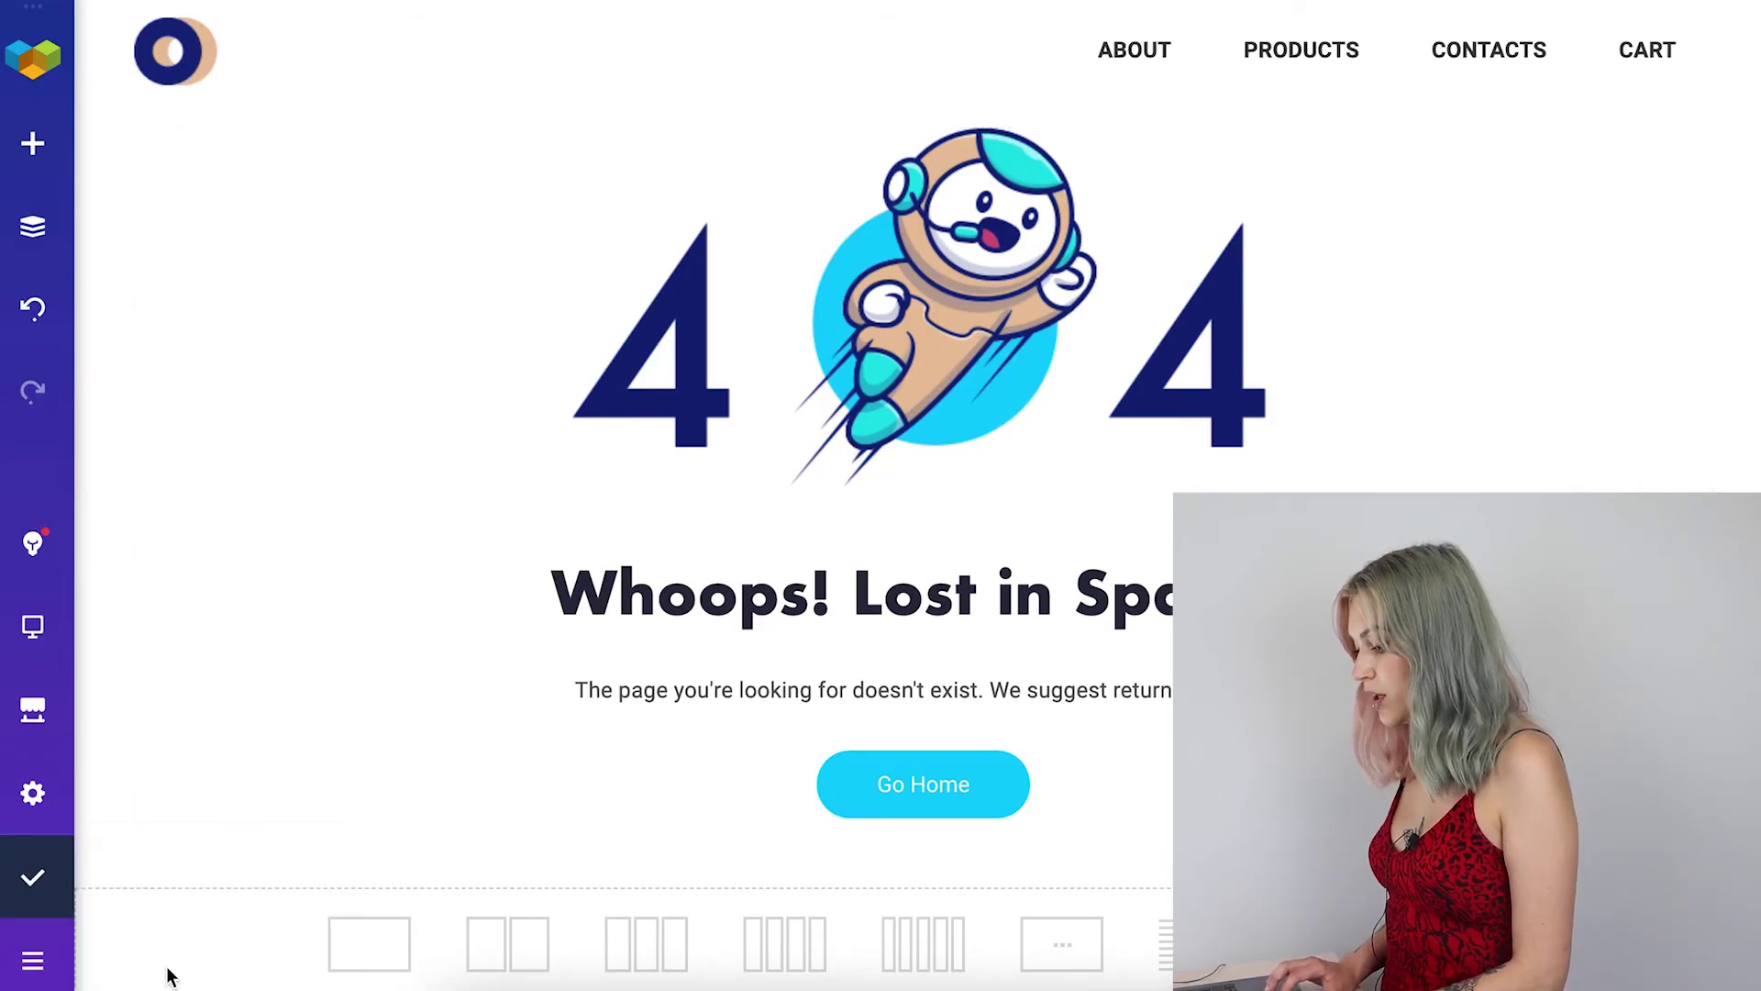
pyautogui.moveTo(58, 958)
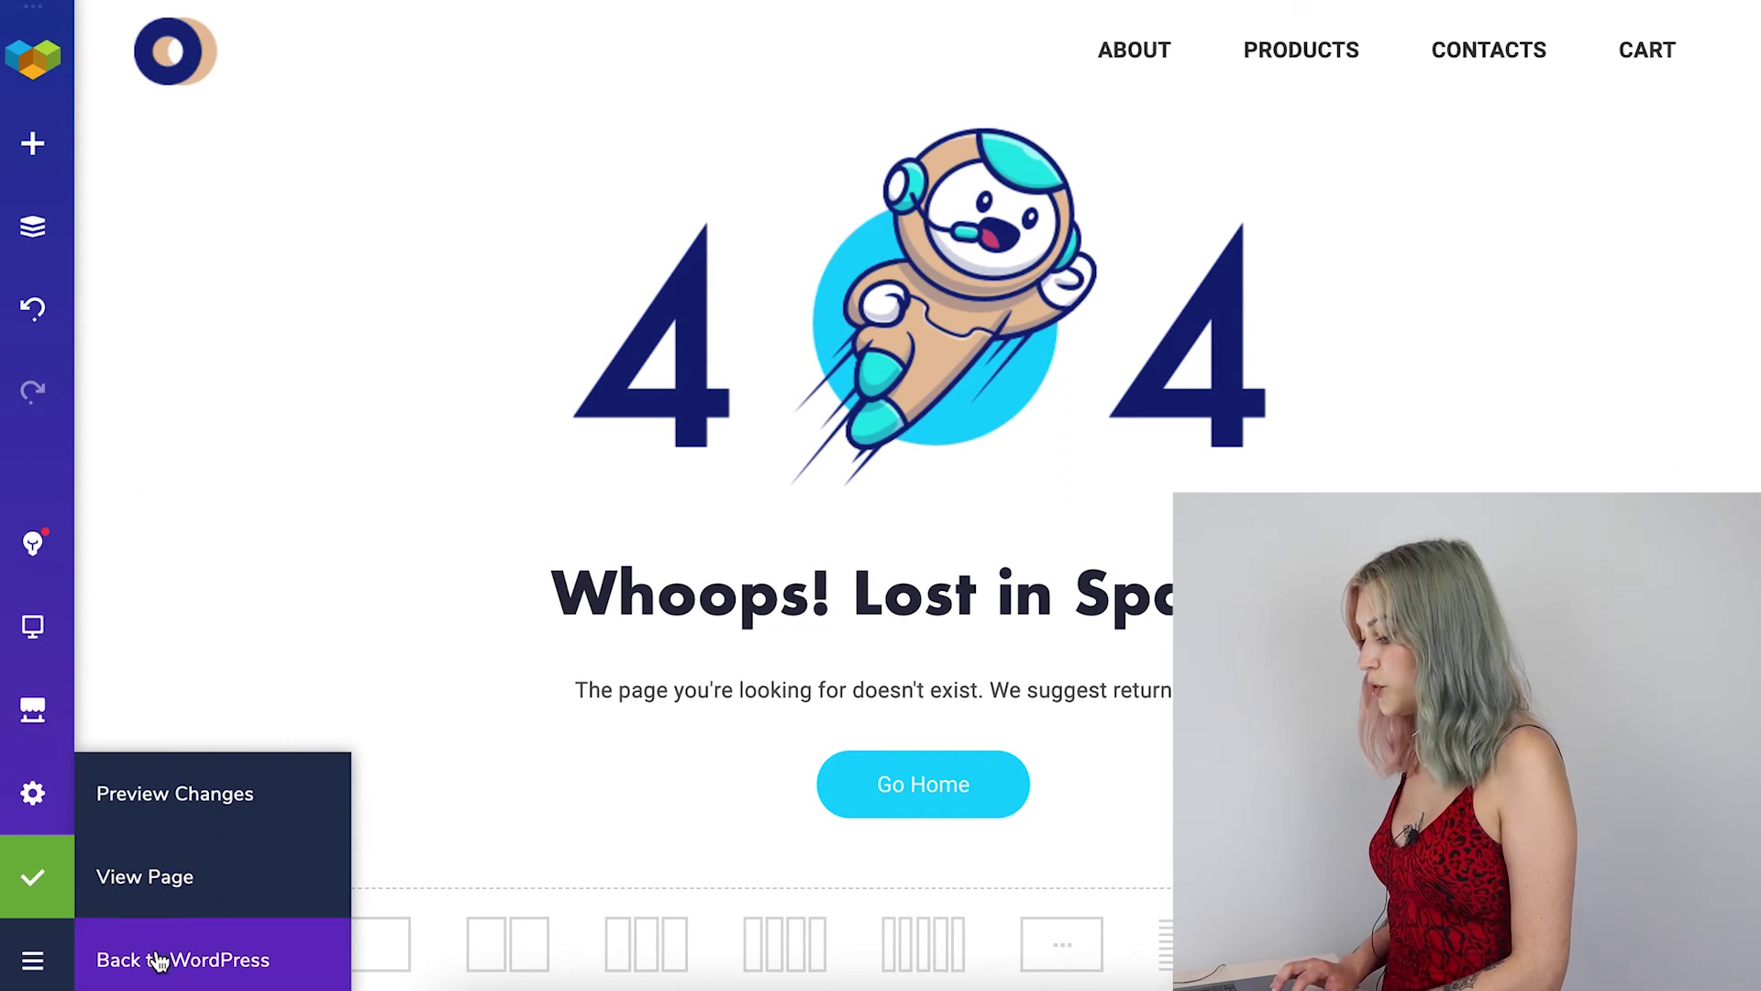
pyautogui.click(158, 960)
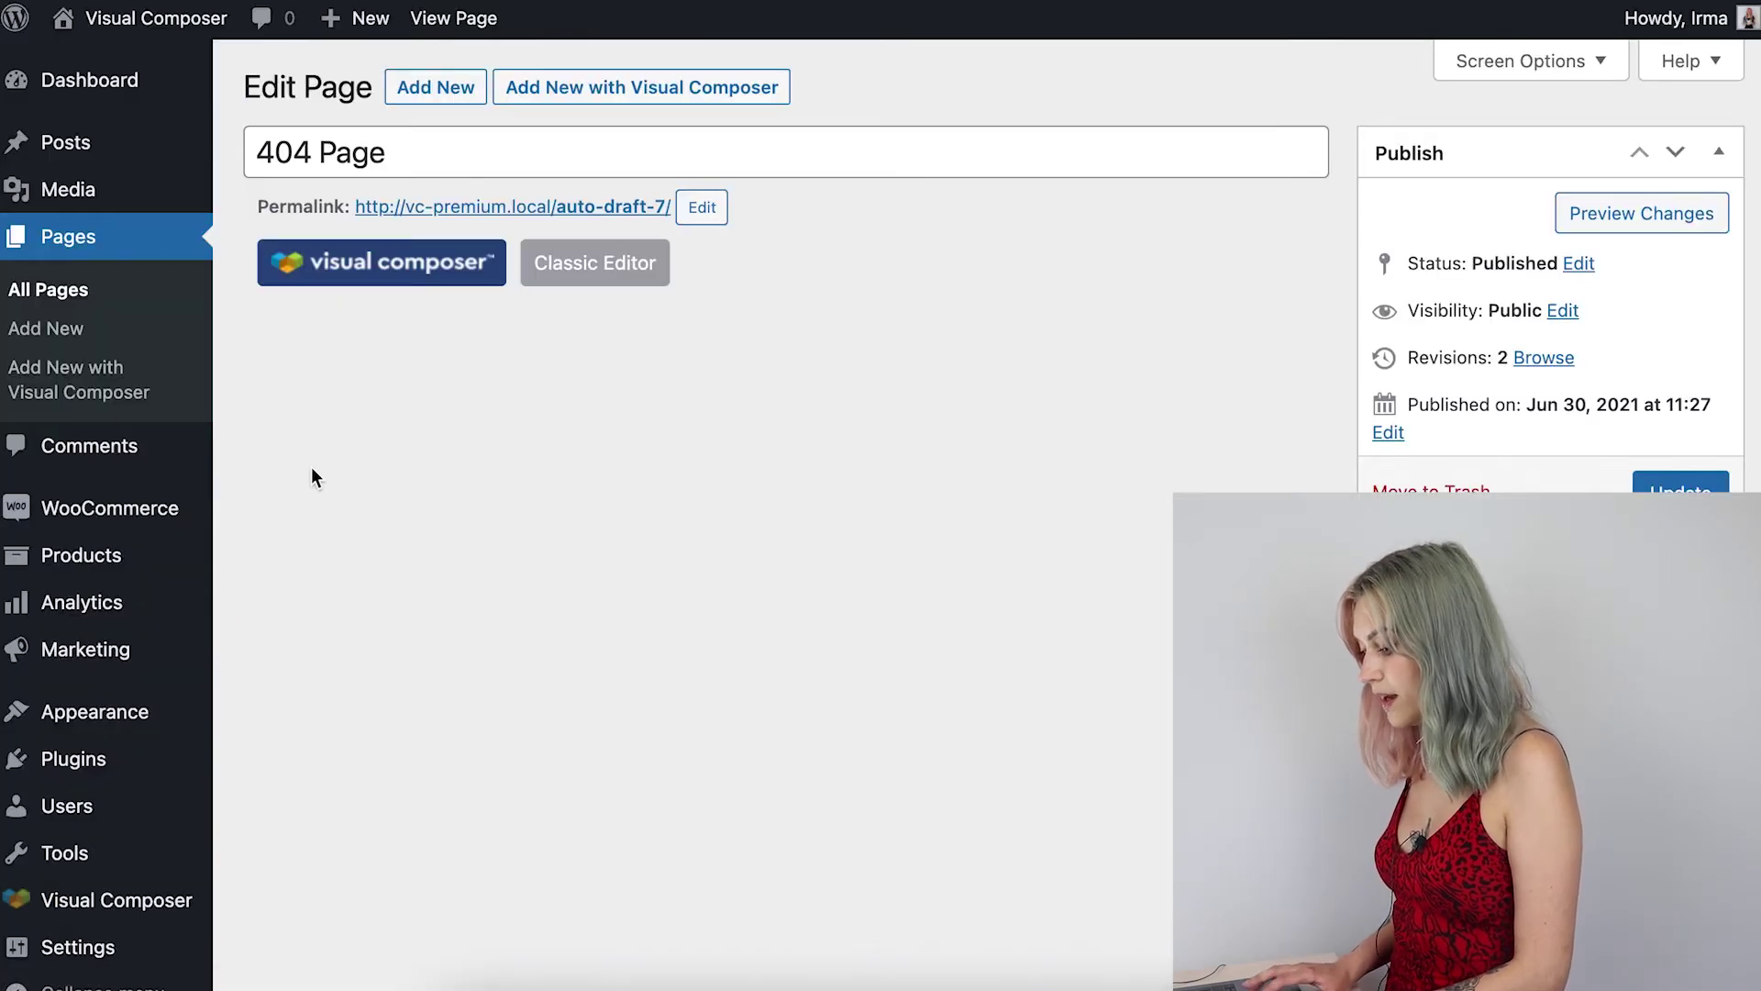
# Step: Choose '404 Page' for the 404 page slot in Theme Builder Layout Settings and save
pyautogui.moveTo(147, 899)
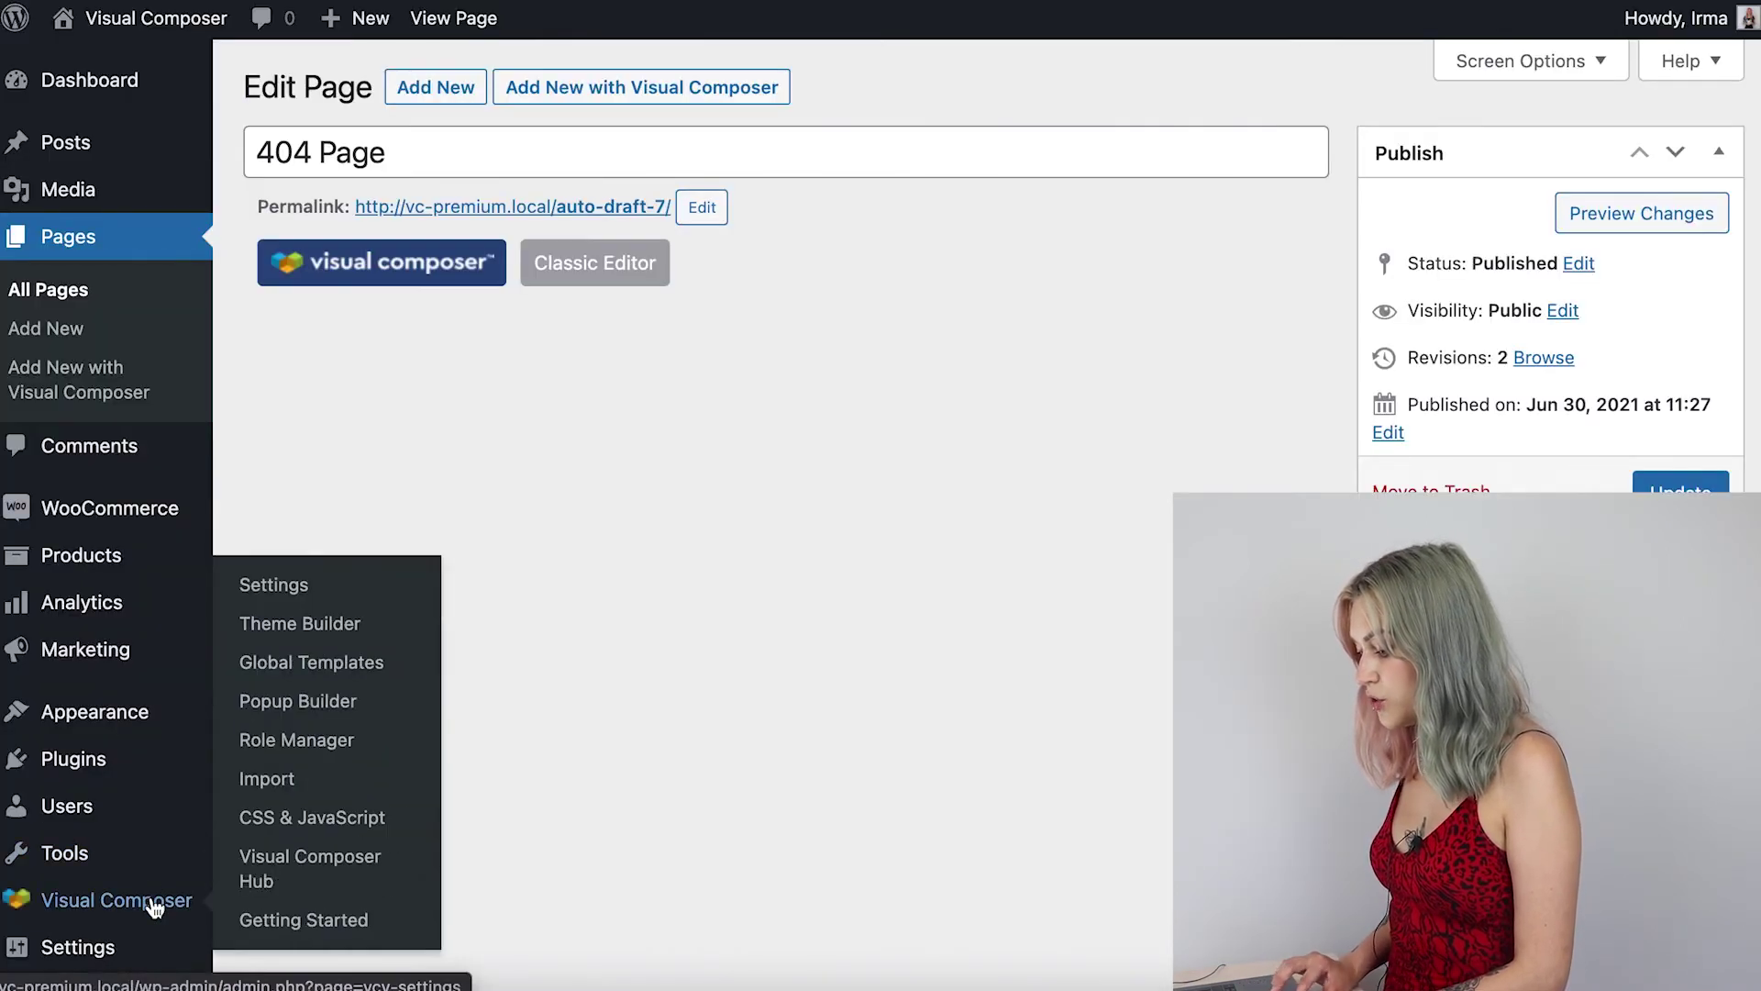
pyautogui.click(356, 585)
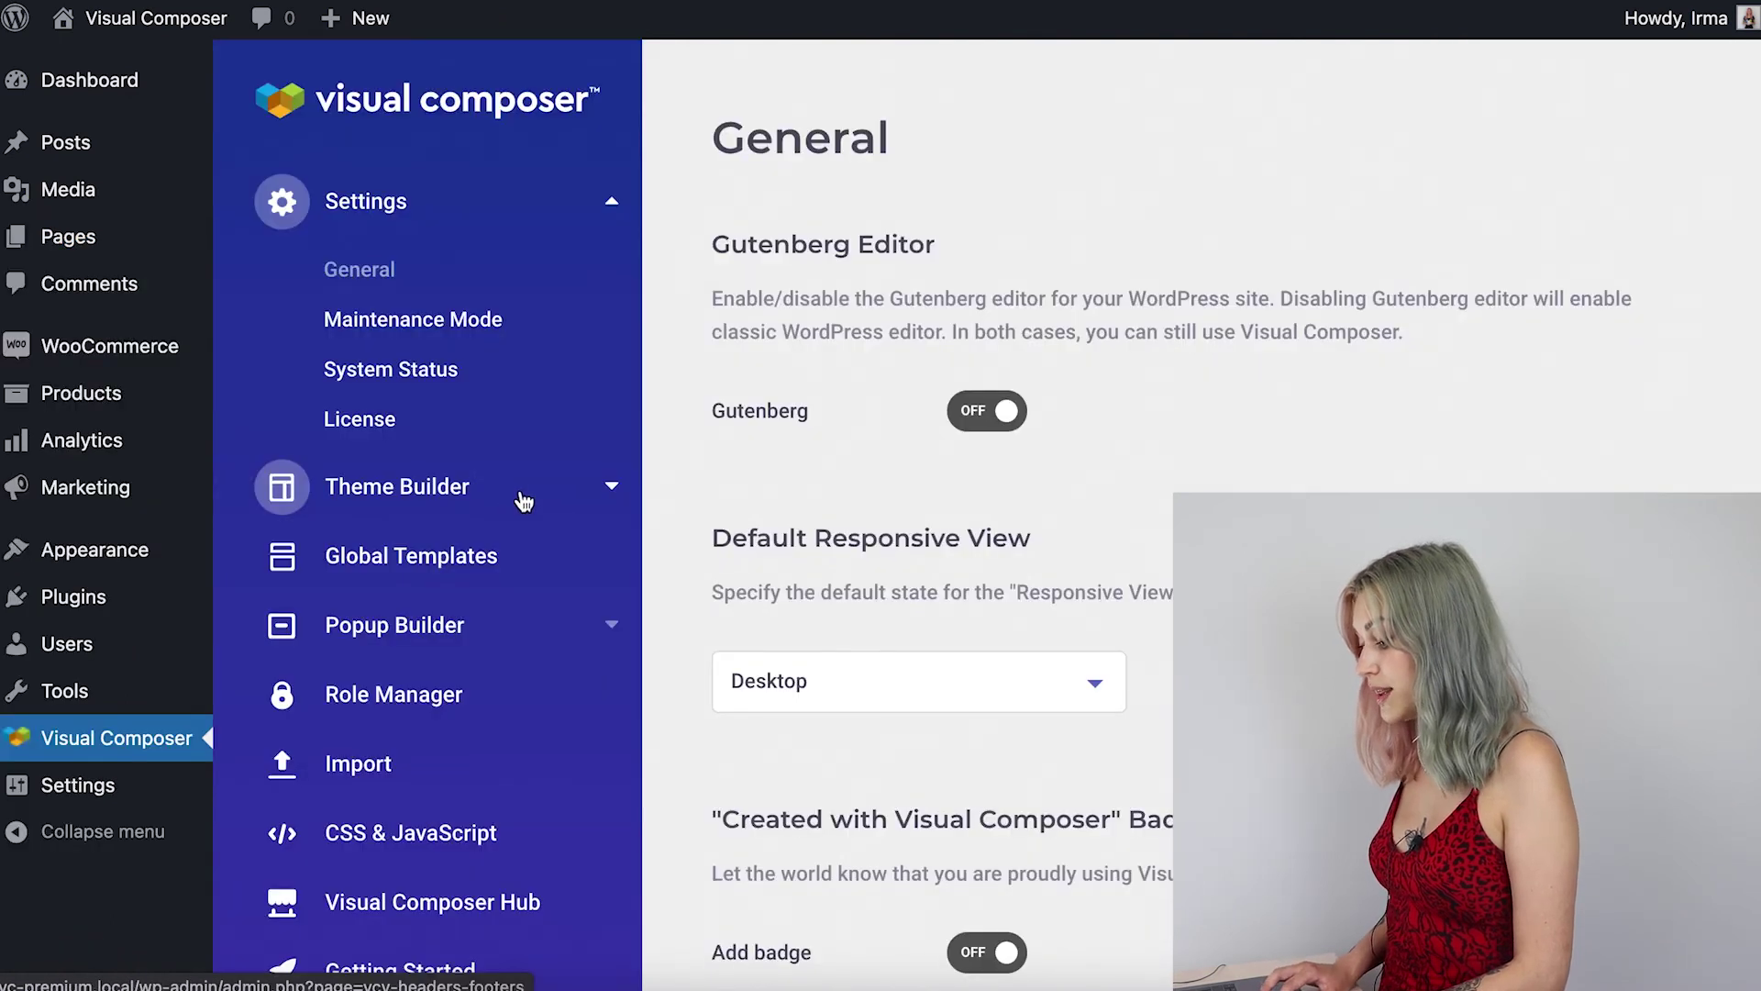
pyautogui.click(523, 500)
pyautogui.click(458, 623)
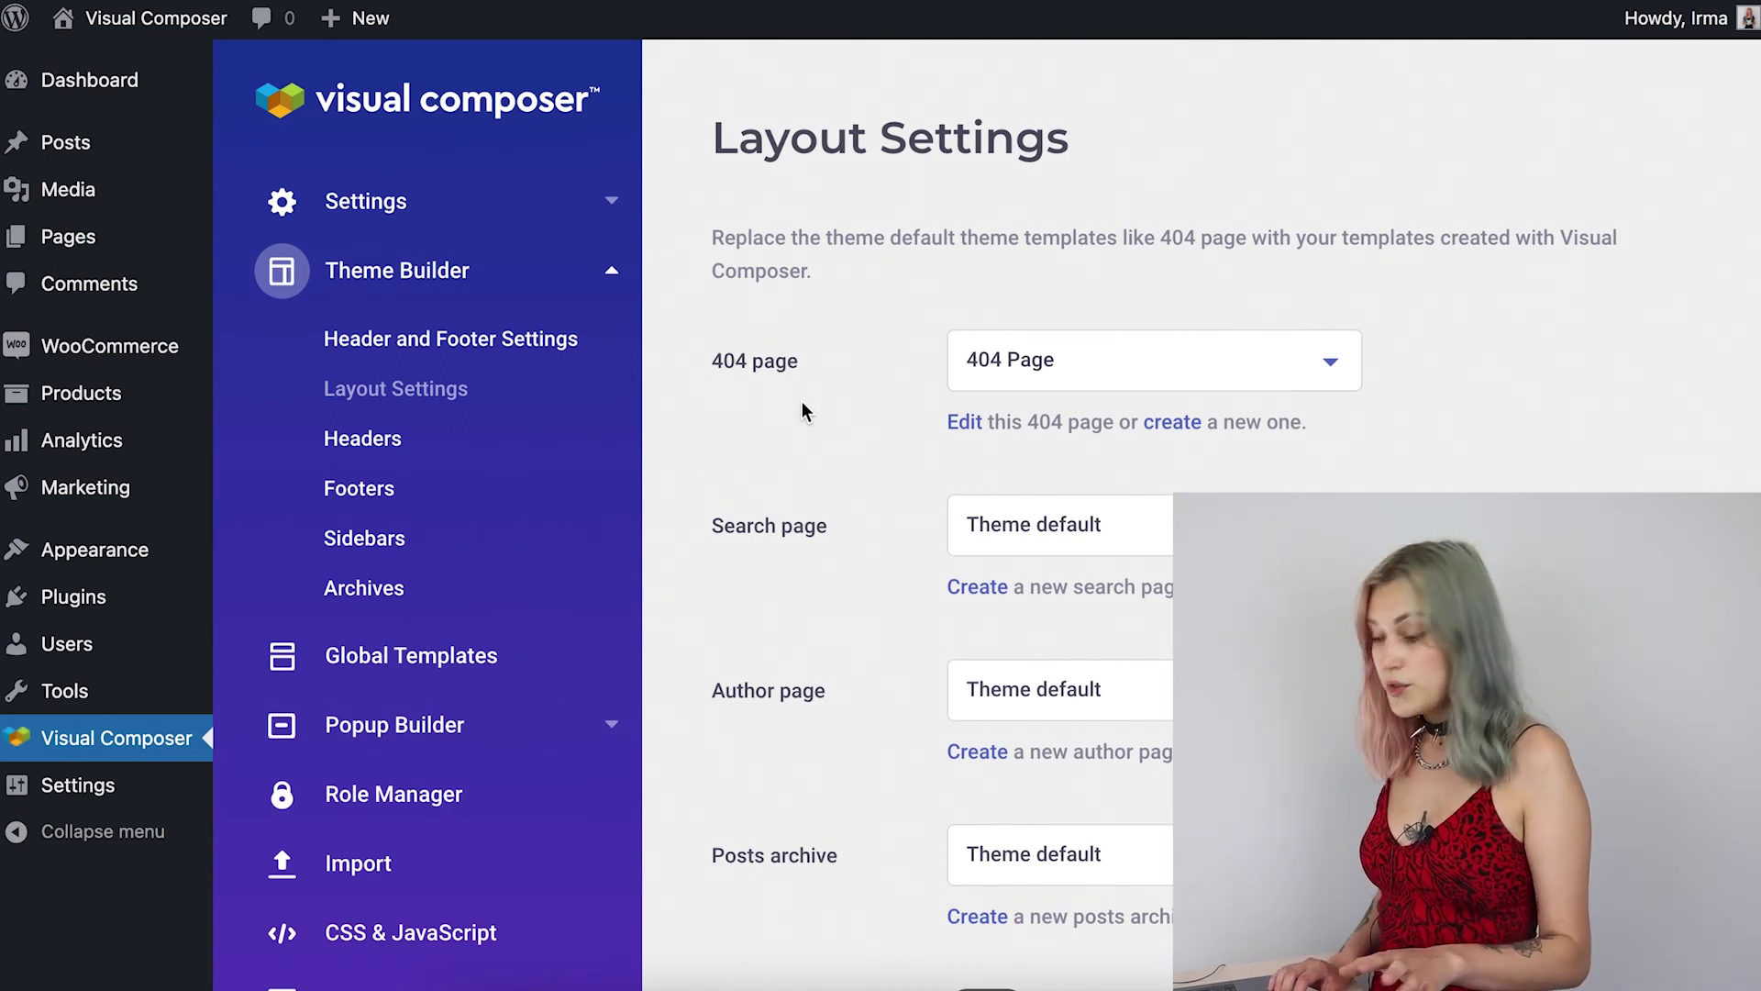
pyautogui.scroll(-2, 802, 400)
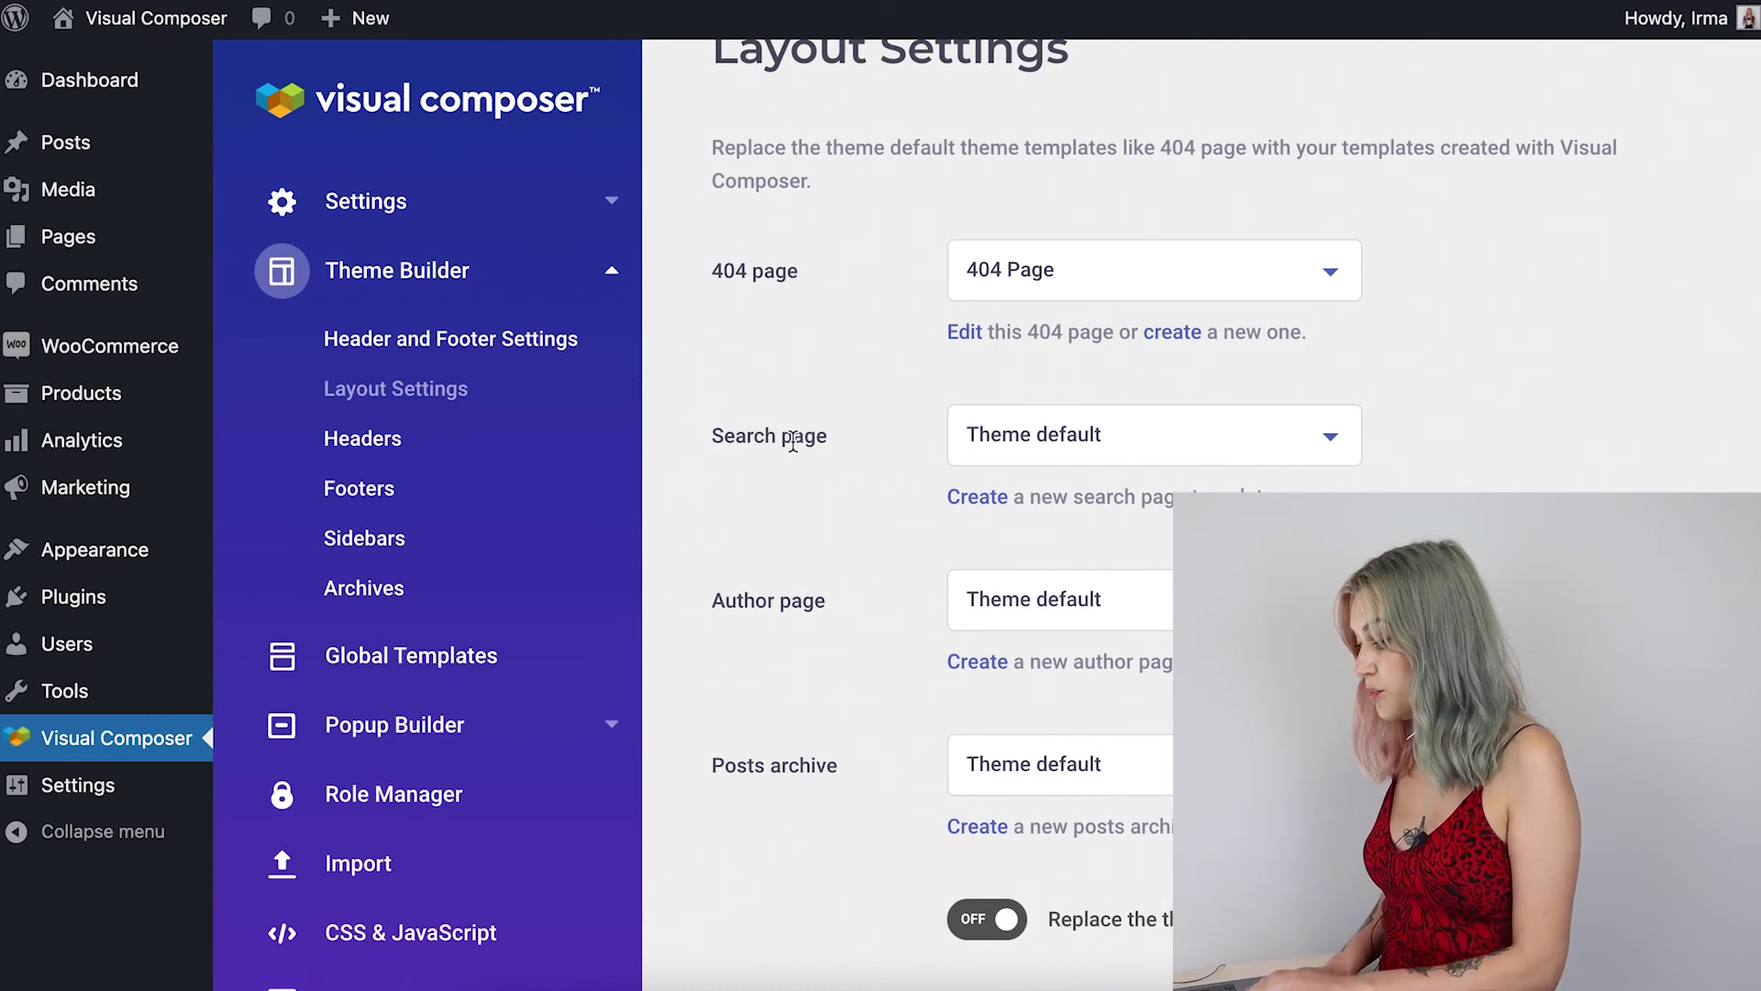
pyautogui.click(1125, 282)
pyautogui.click(1125, 281)
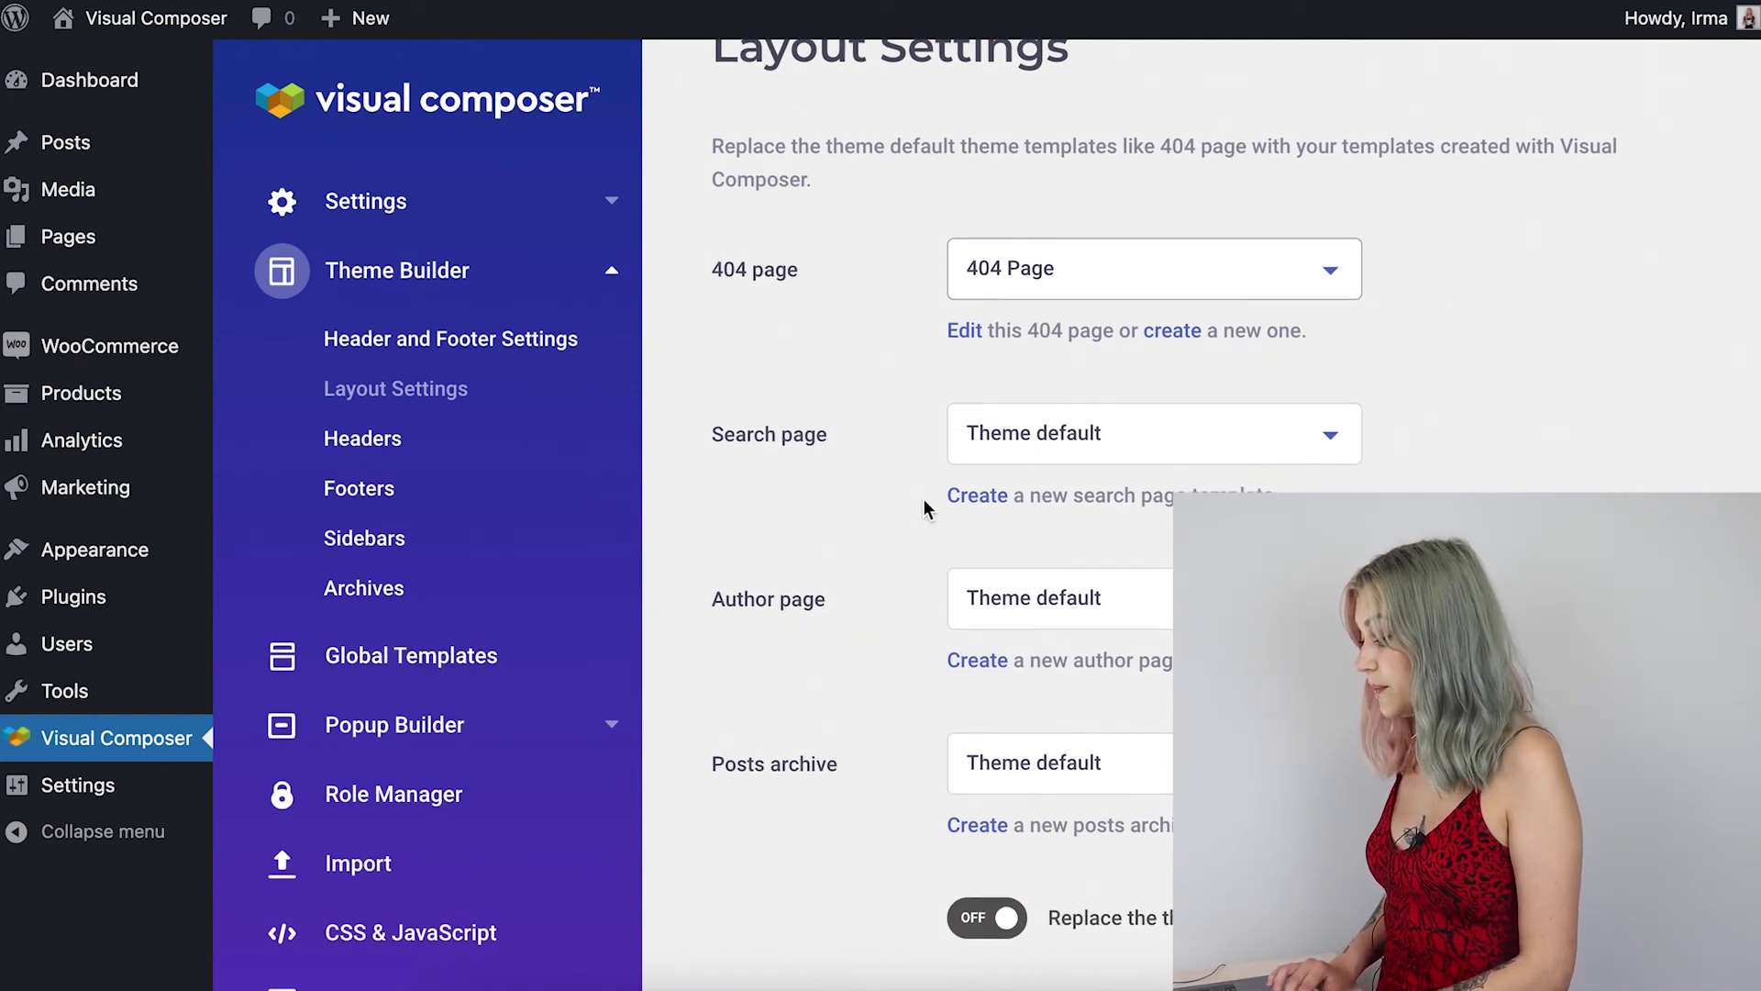
pyautogui.scroll(-5, 932, 502)
pyautogui.click(833, 862)
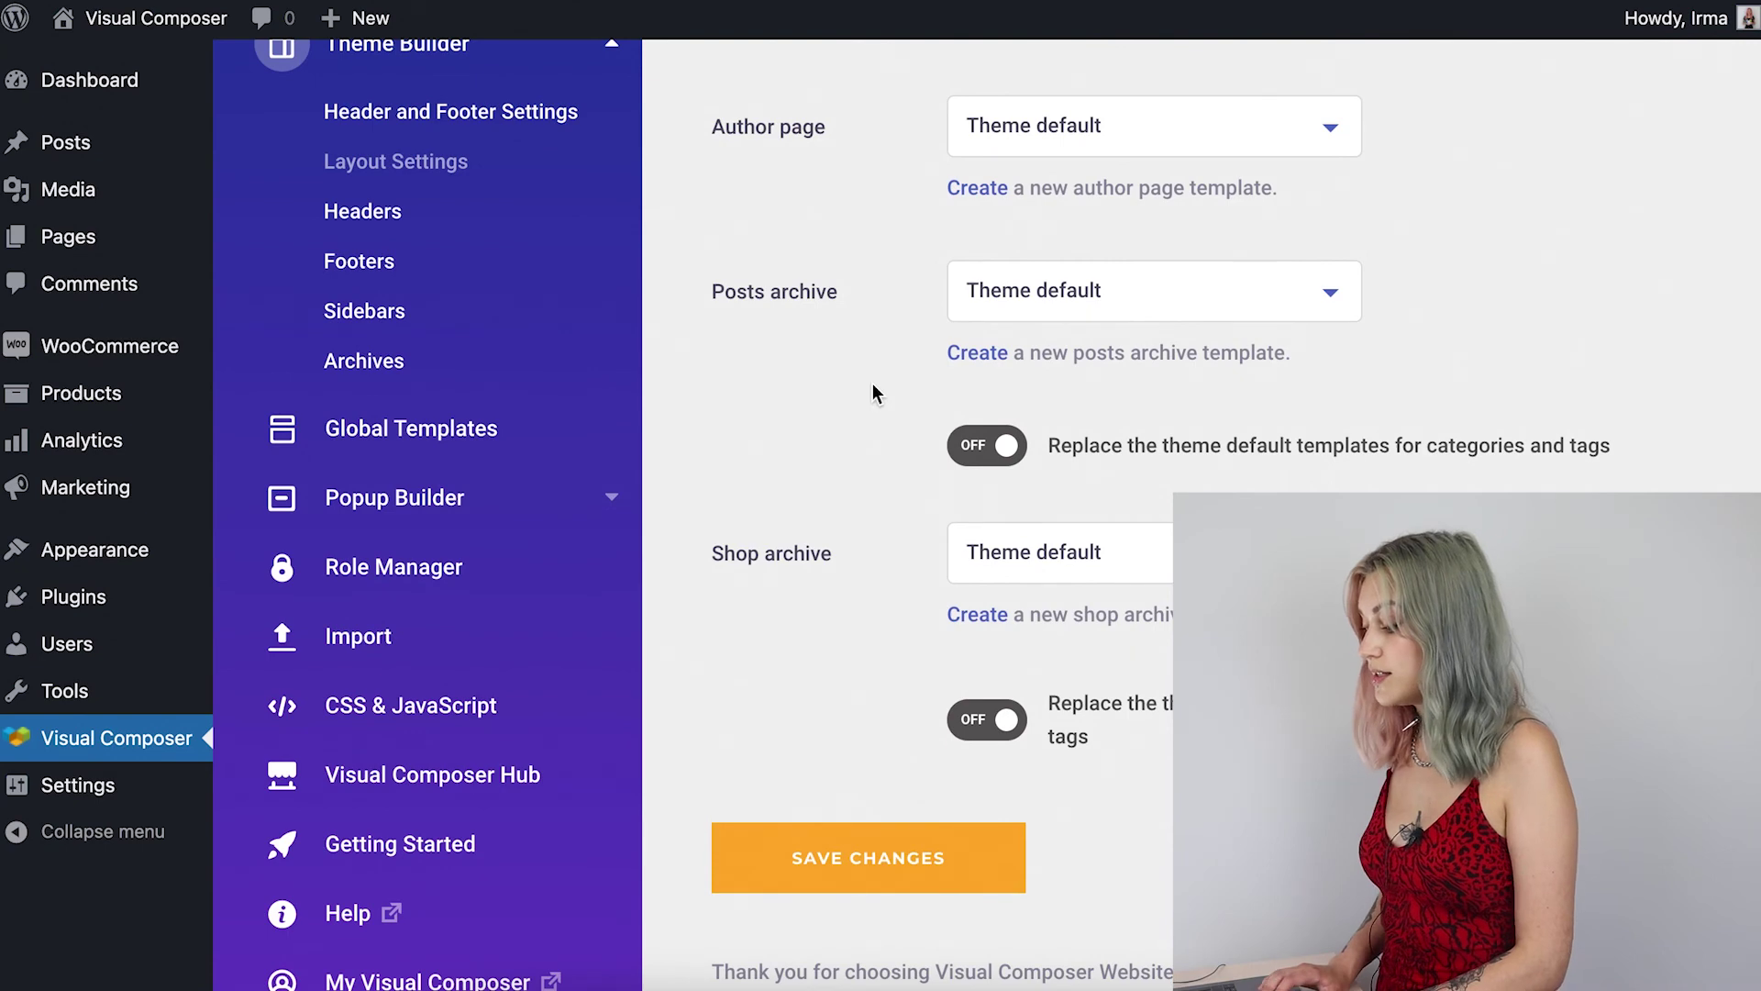